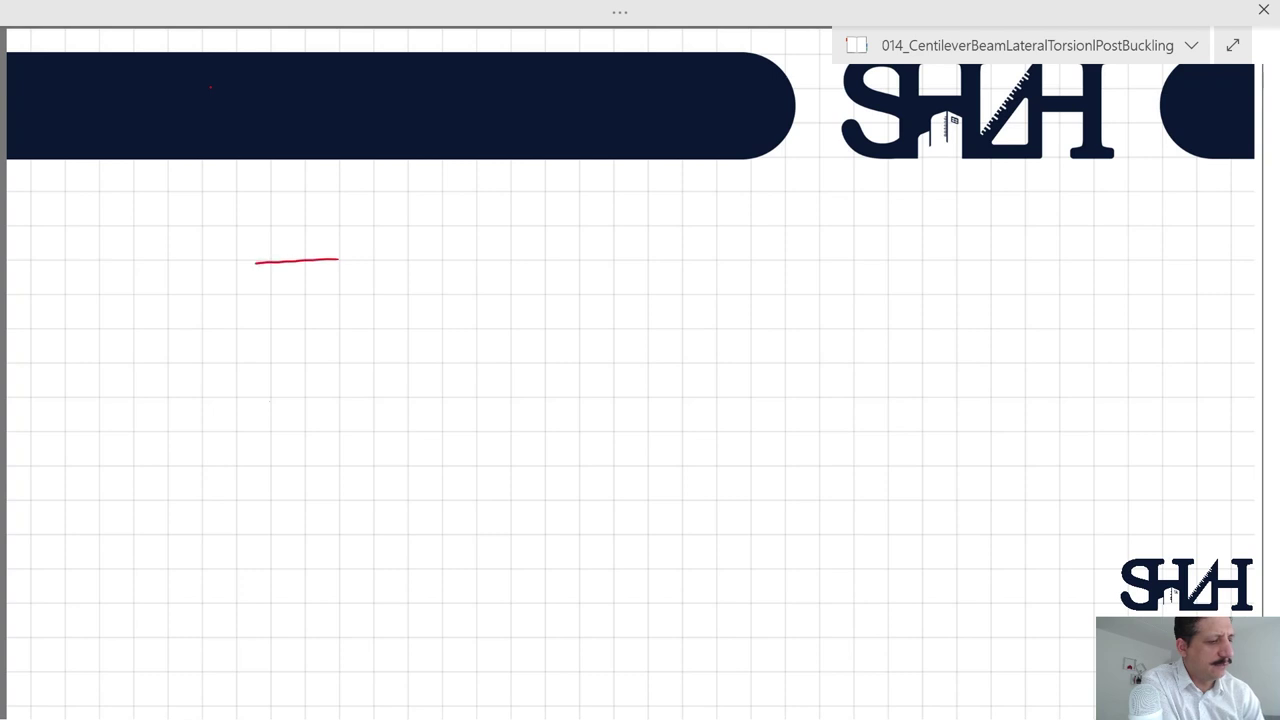
Sketch in red the cantilever with its fixed support, L = 2m dimension, load P and labels A and B
drag(133, 244, 134, 283)
drag(122, 246, 124, 280)
drag(286, 329, 336, 328)
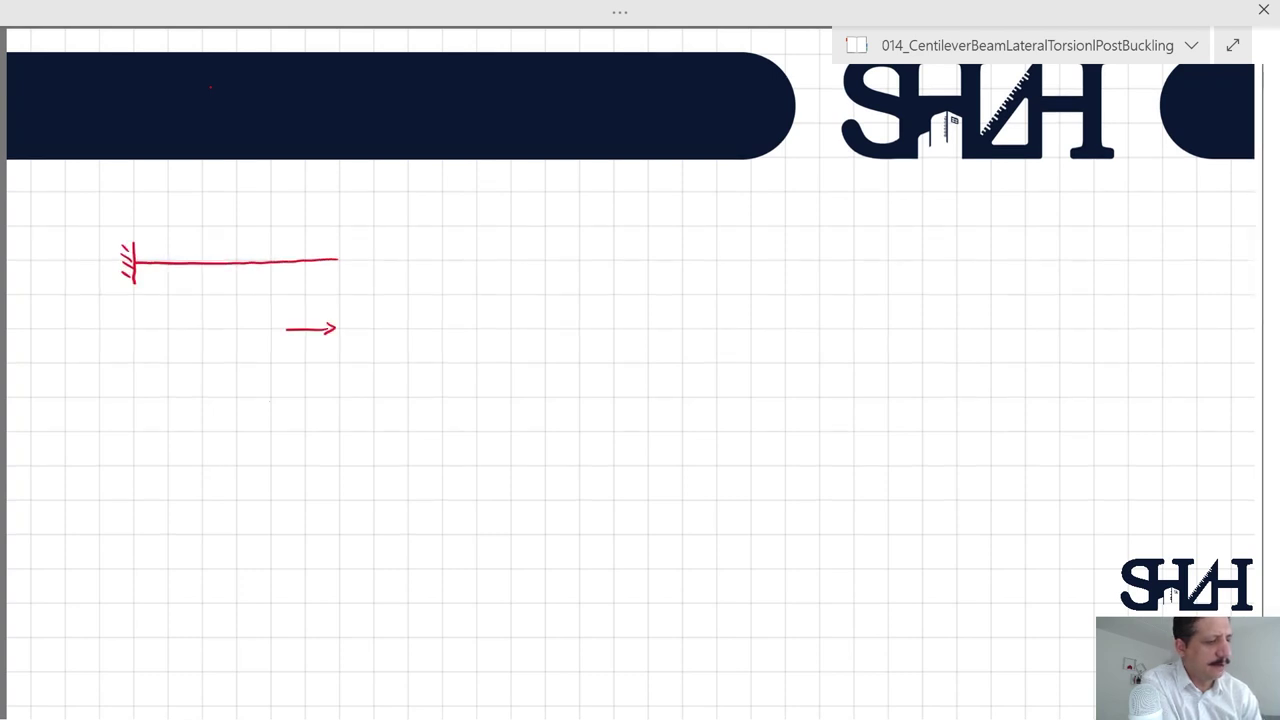
mouse_move(192, 318)
mouse_down()
mouse_move(255, 330)
mouse_move(133, 329)
mouse_up()
drag(337, 218, 344, 238)
drag(353, 224, 356, 212)
drag(90, 284, 102, 276)
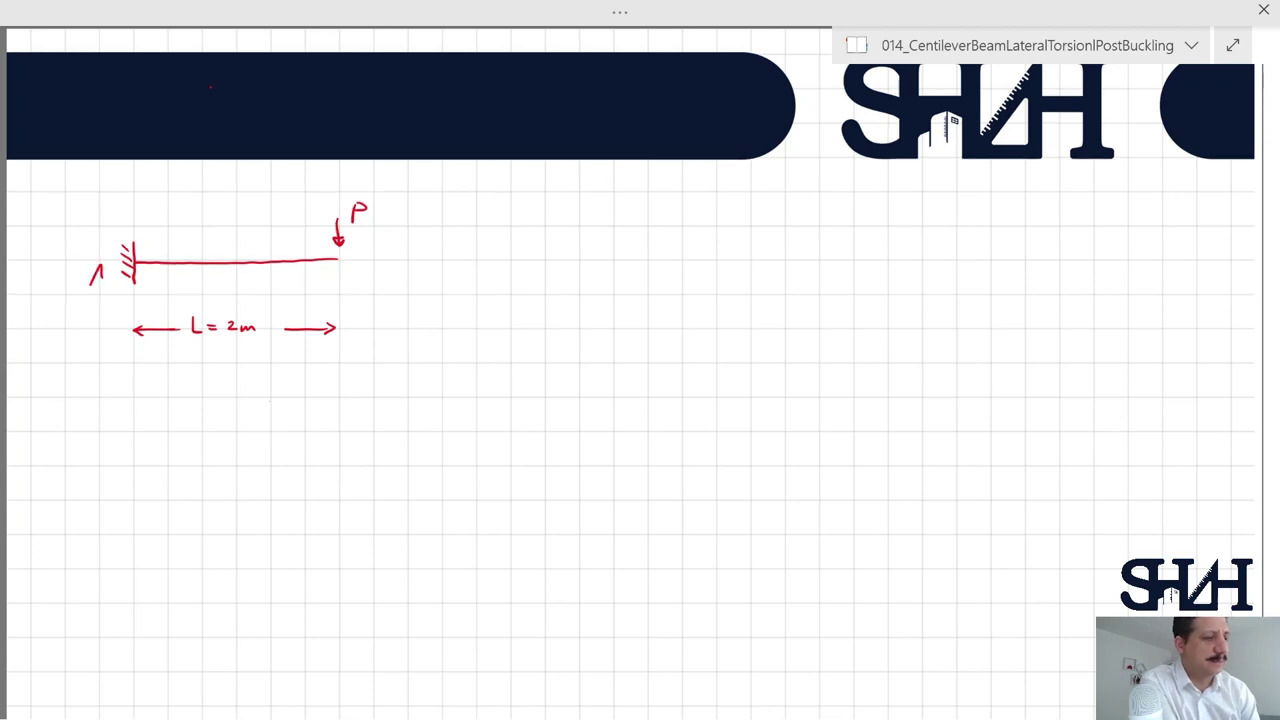
drag(350, 262, 352, 276)
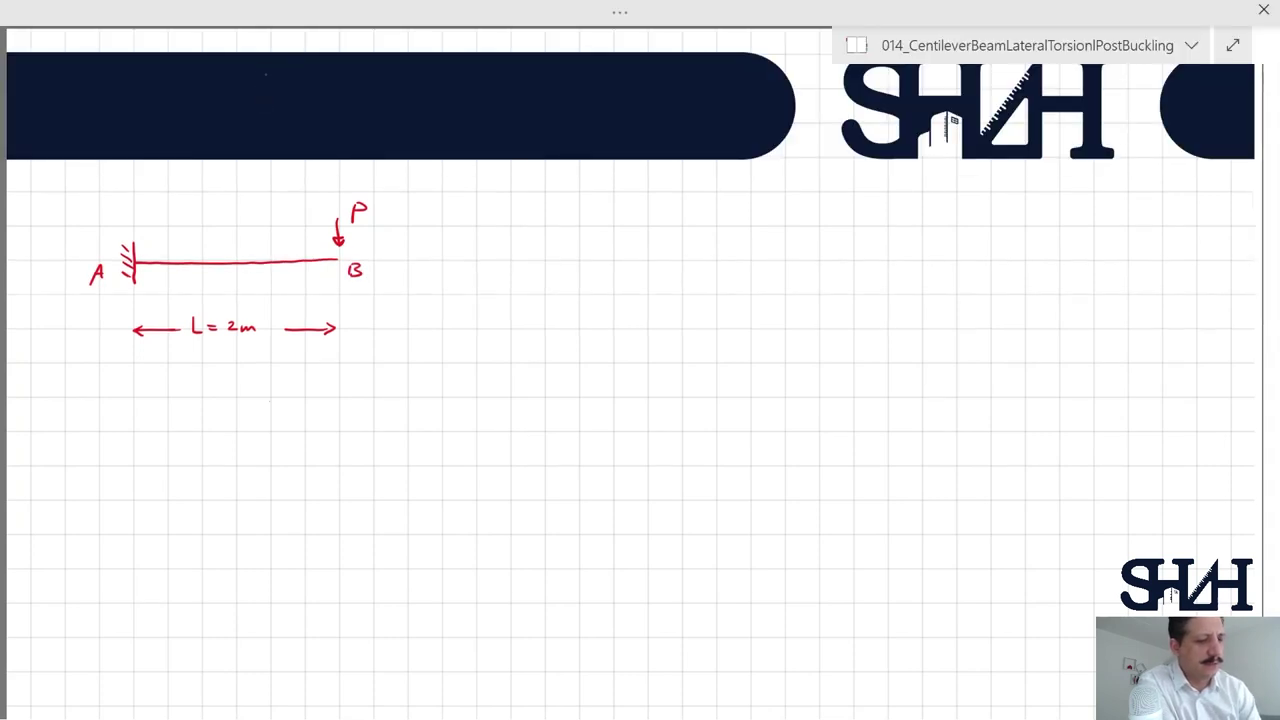
Sketch the I-section in blue and annotate it IPE 240, S235 JR
mouse_move(527, 226)
mouse_down()
mouse_move(490, 227)
mouse_move(510, 232)
mouse_move(511, 291)
mouse_up()
drag(489, 292, 530, 291)
mouse_move(596, 248)
mouse_down()
mouse_move(596, 264)
mouse_move(636, 264)
mouse_up()
drag(647, 251, 693, 268)
mouse_move(586, 241)
mouse_down()
mouse_move(586, 295)
mouse_move(679, 296)
mouse_up()
drag(582, 277, 581, 298)
drag(690, 277, 692, 299)
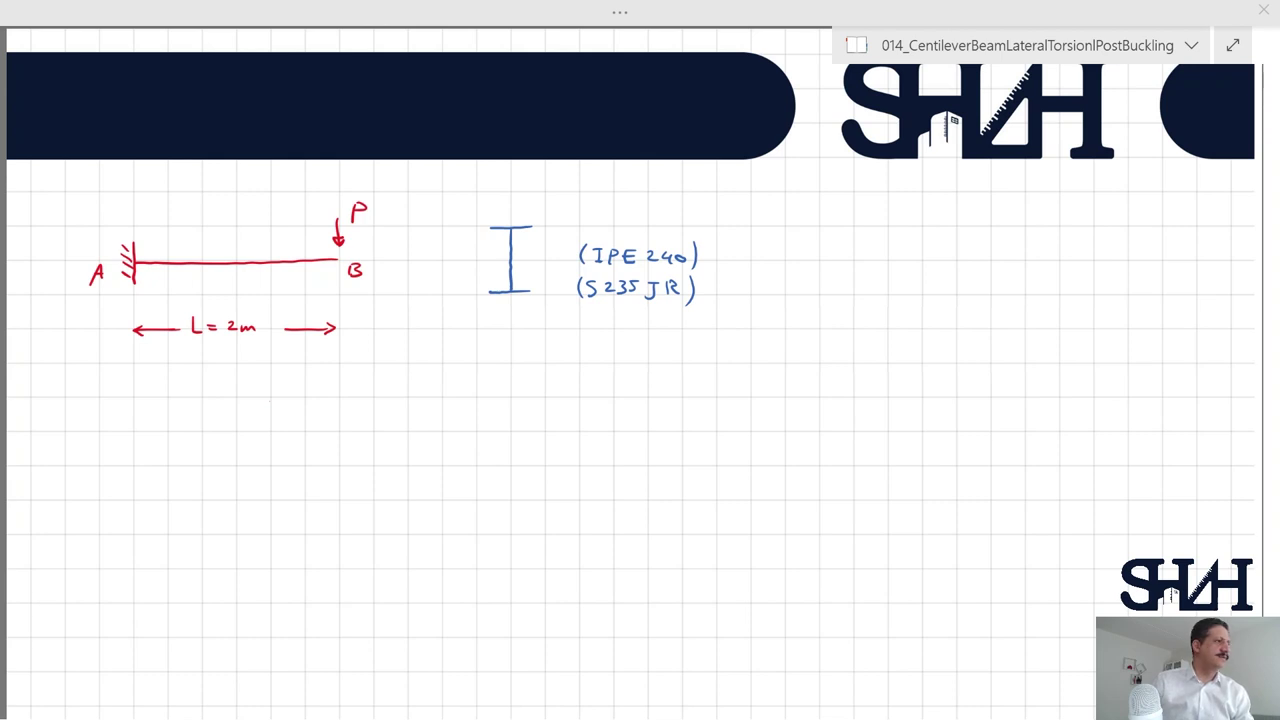
Create a new section in RFEM with S235JR as its material
key(alt+Tab)
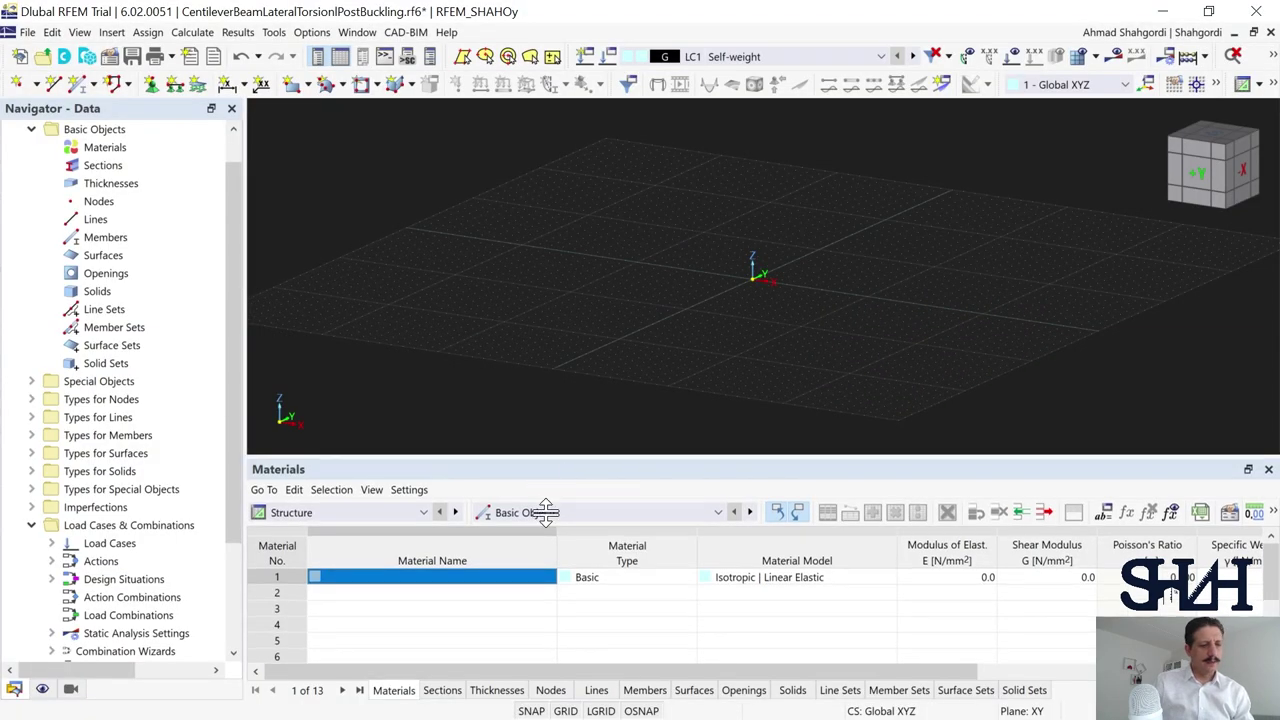
drag(545, 512, 545, 512)
click(102, 166)
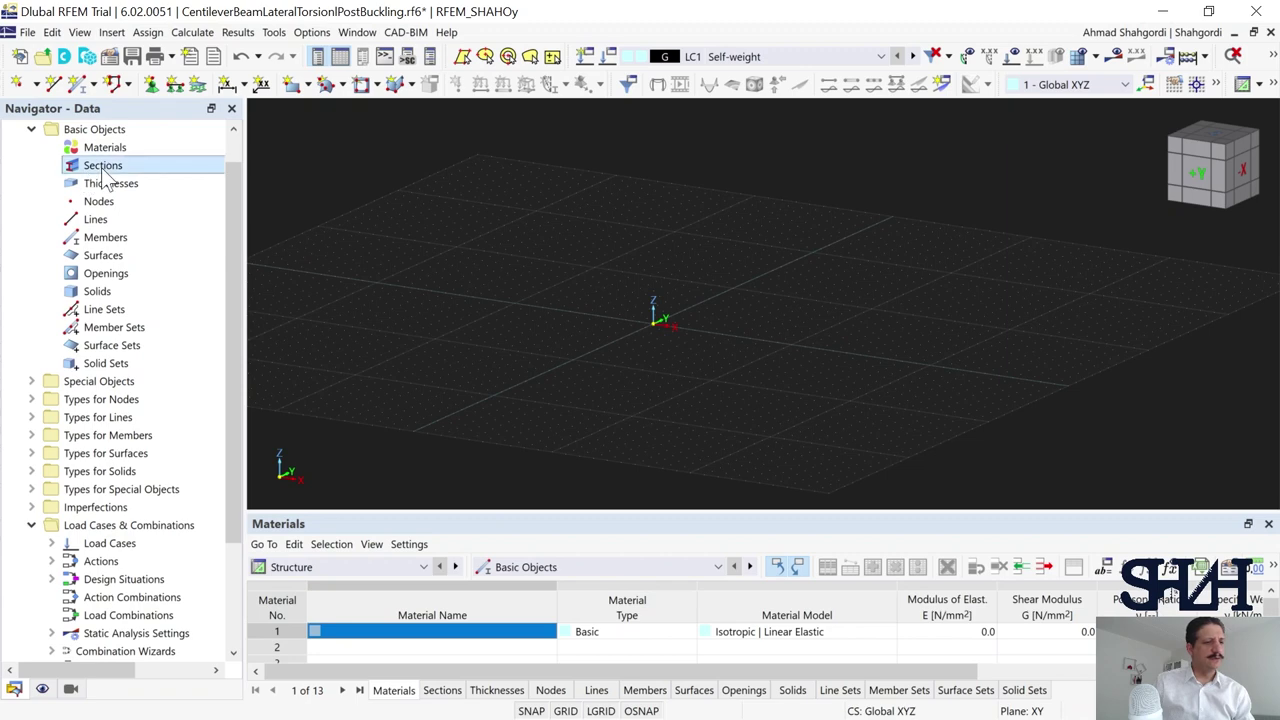
right_click(102, 170)
click(150, 197)
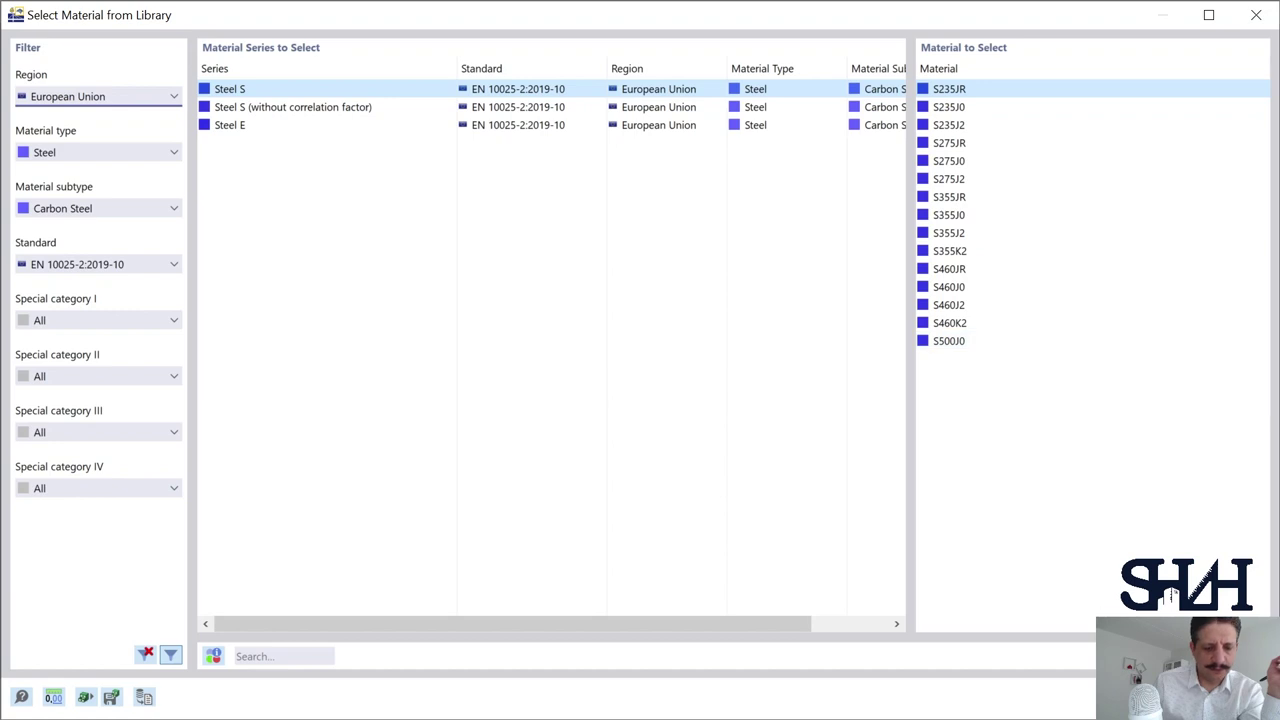
key(Escape)
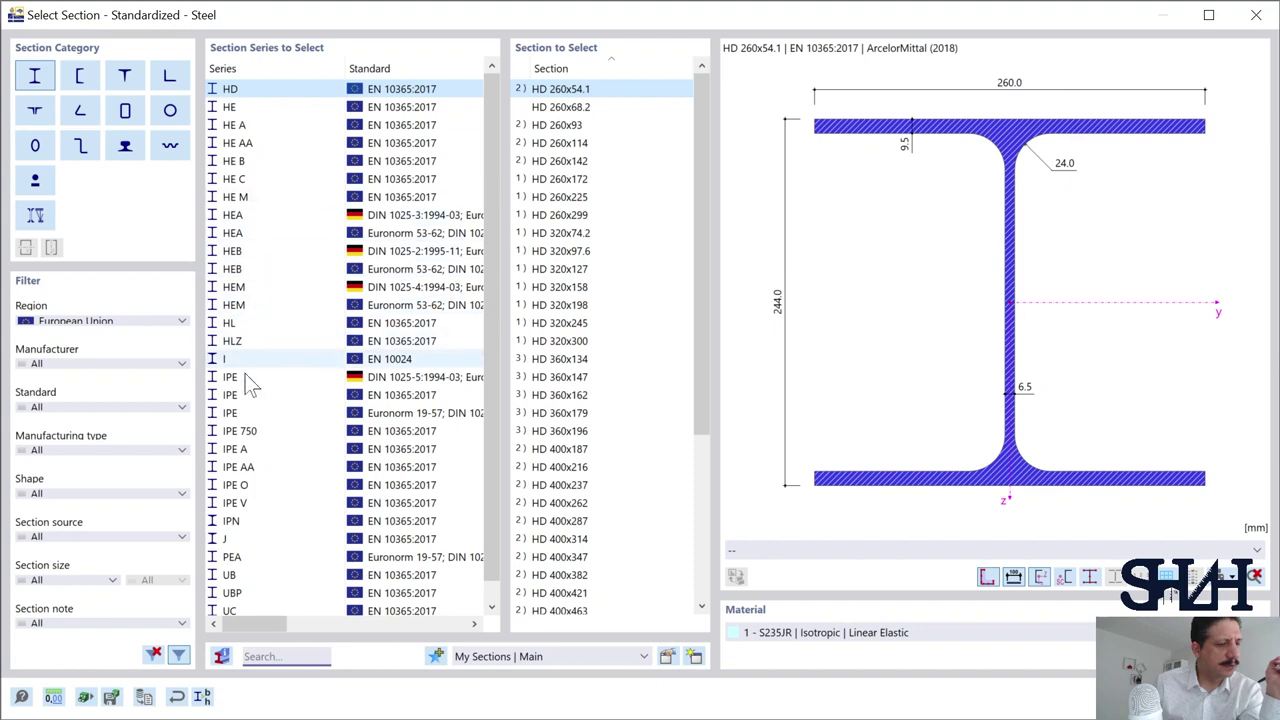
Pick IPE 240 from the EN 10365 IPE list and accept the new member settings
click(248, 393)
click(554, 234)
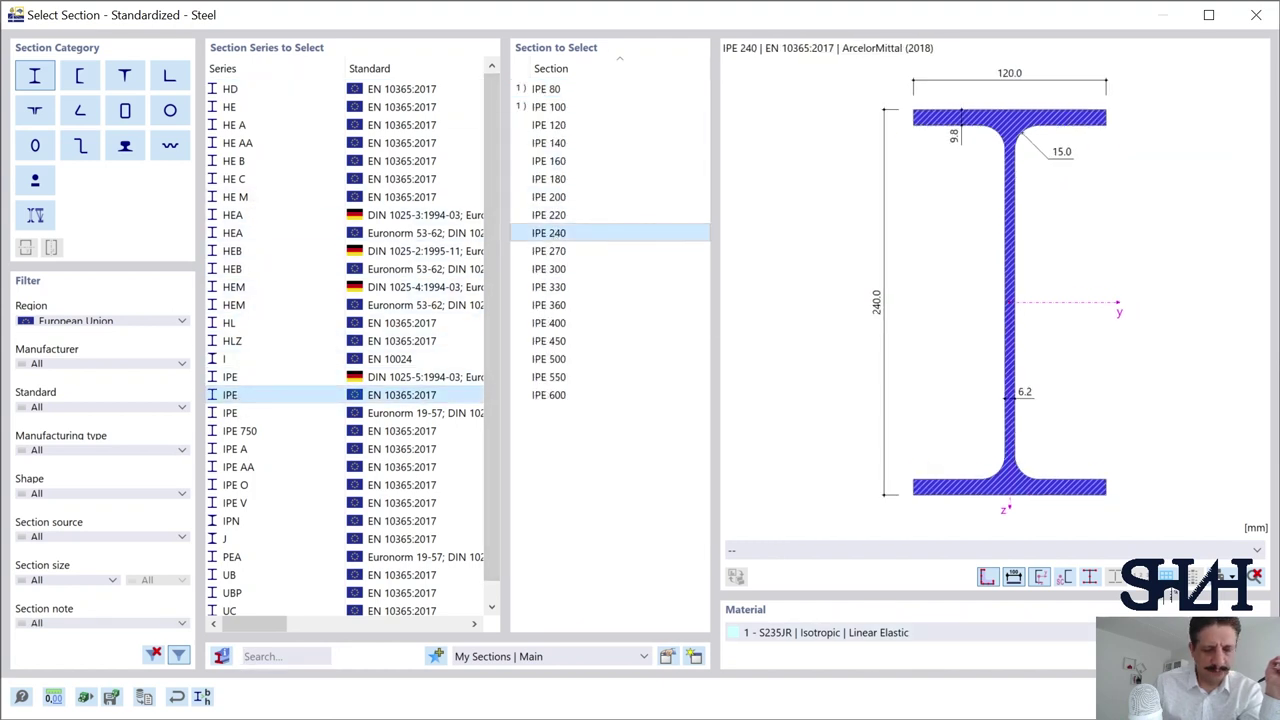
click(1090, 690)
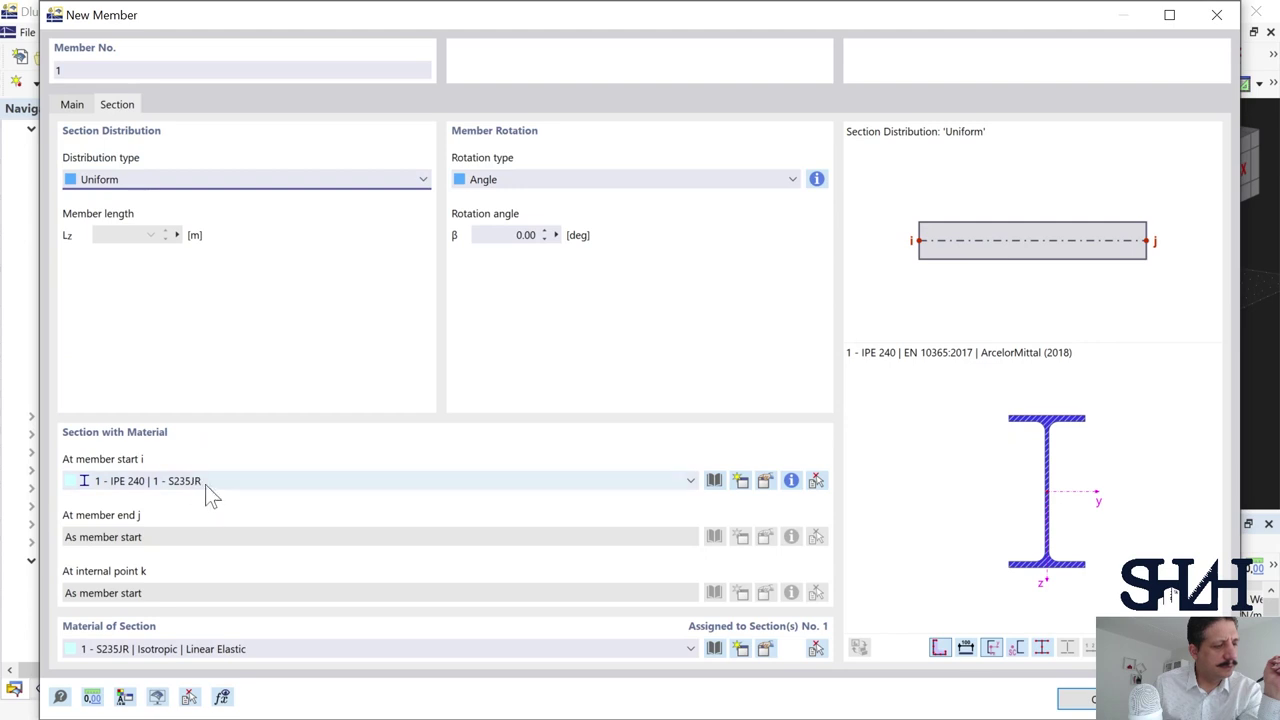
click(1075, 698)
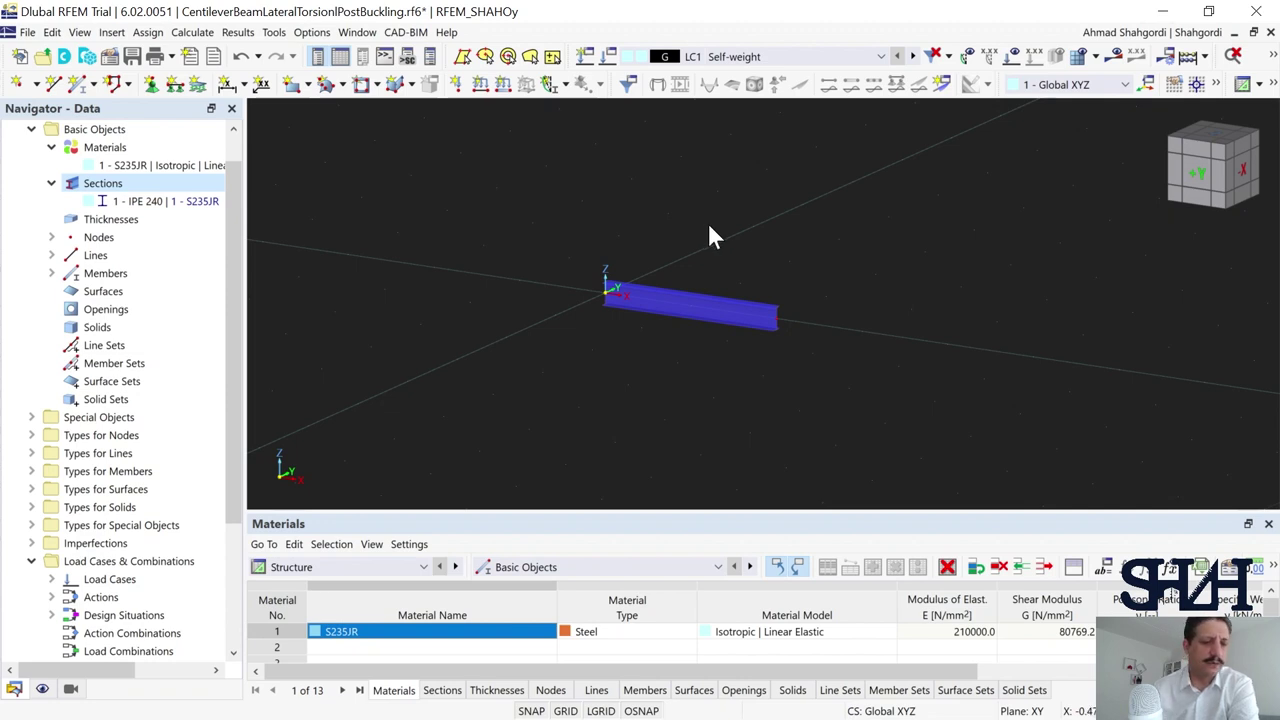
Generate plate surfaces from the IPE 240 member and view the solid beam
right_click(680, 303)
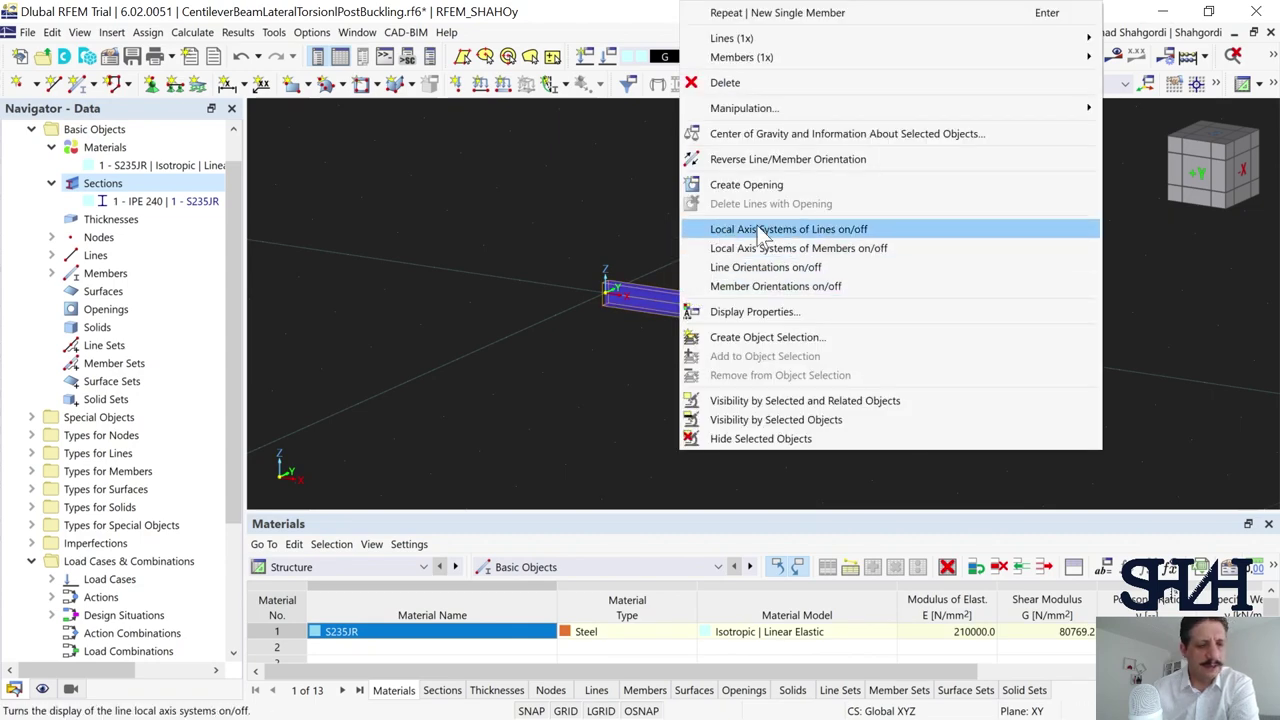
mouse_move(798, 62)
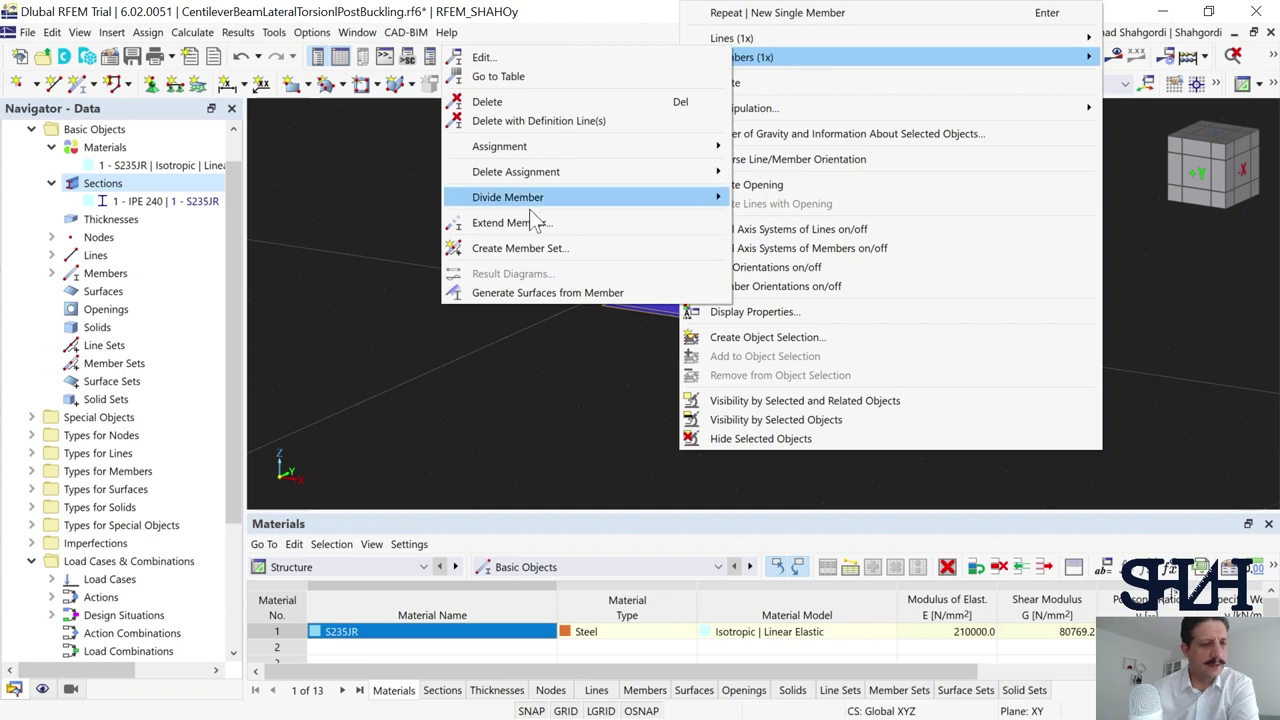
click(505, 295)
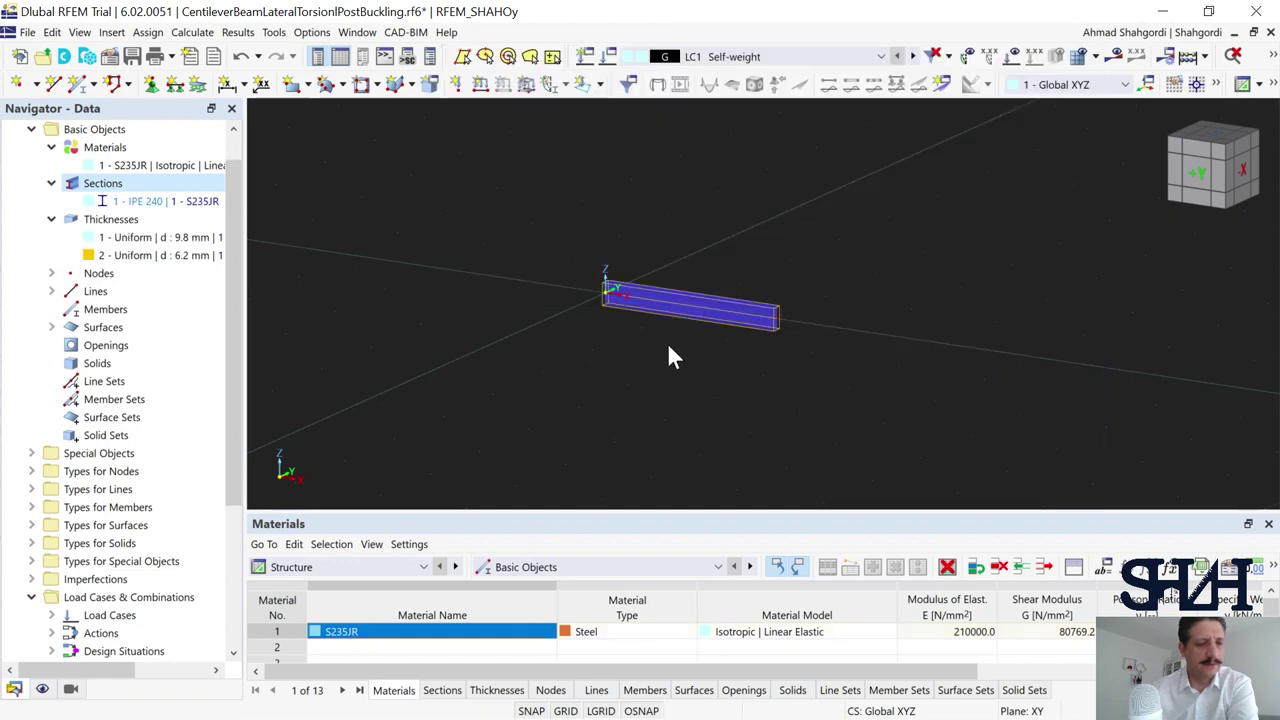
scroll(697, 322, up, 3)
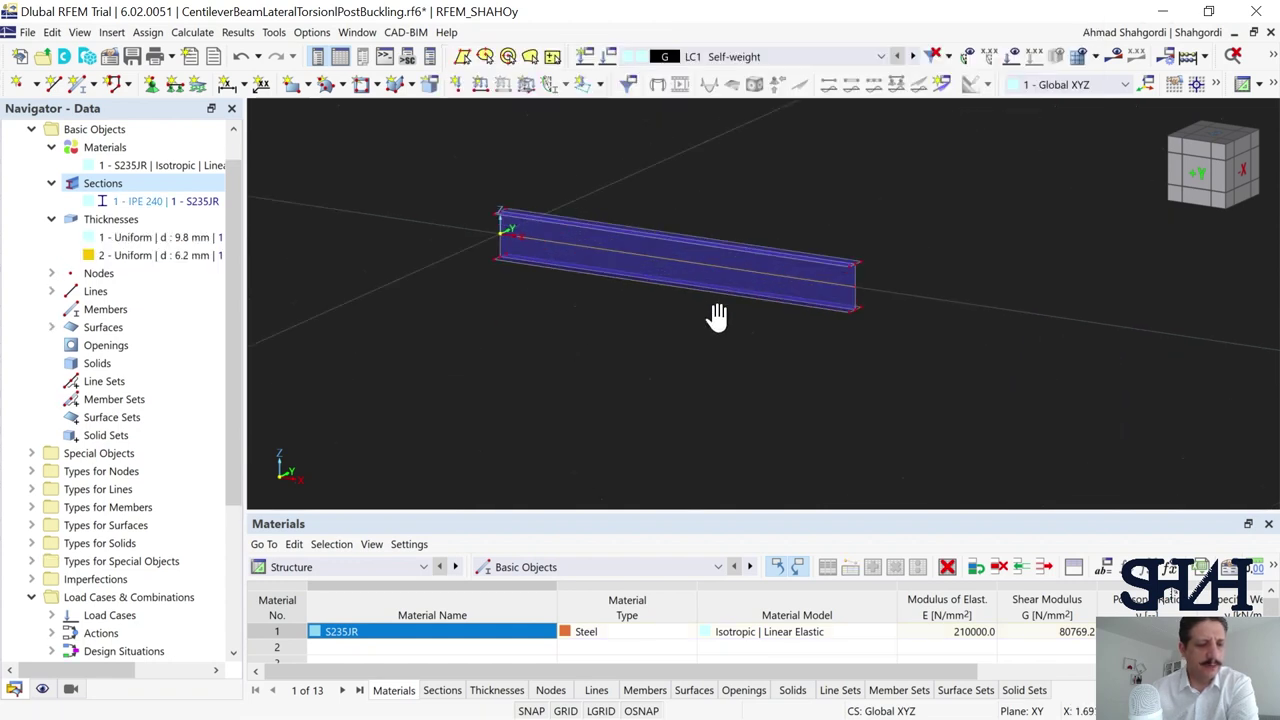
ctrl+middle_drag(717, 316, 689, 298)
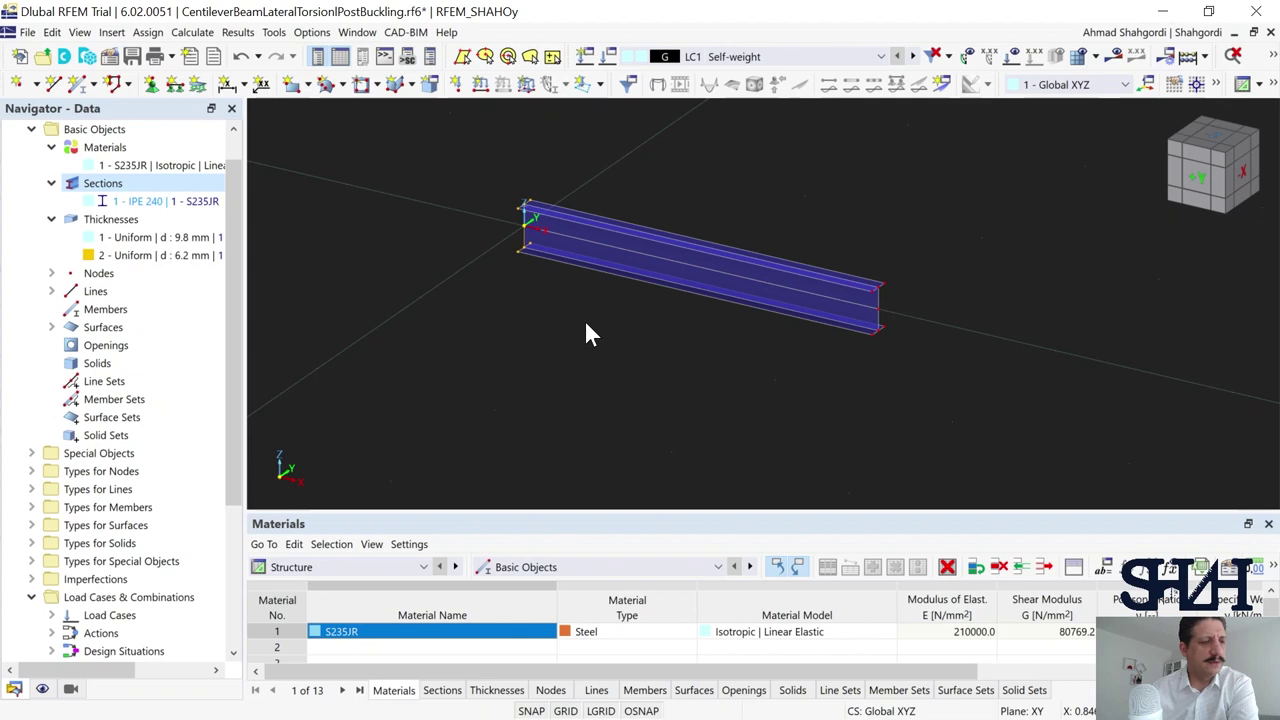
Assign a 2 - Rigid line support to lines 2, 6, 9, 12 and 15
click(184, 92)
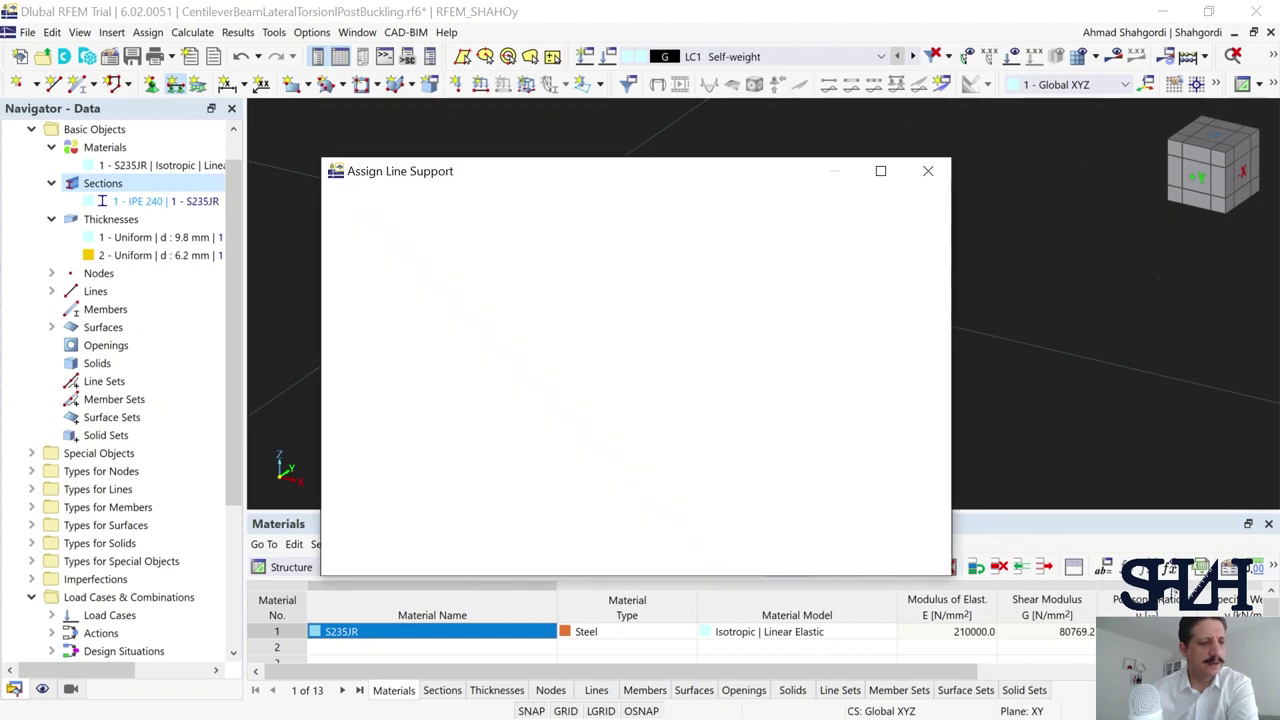
click(447, 310)
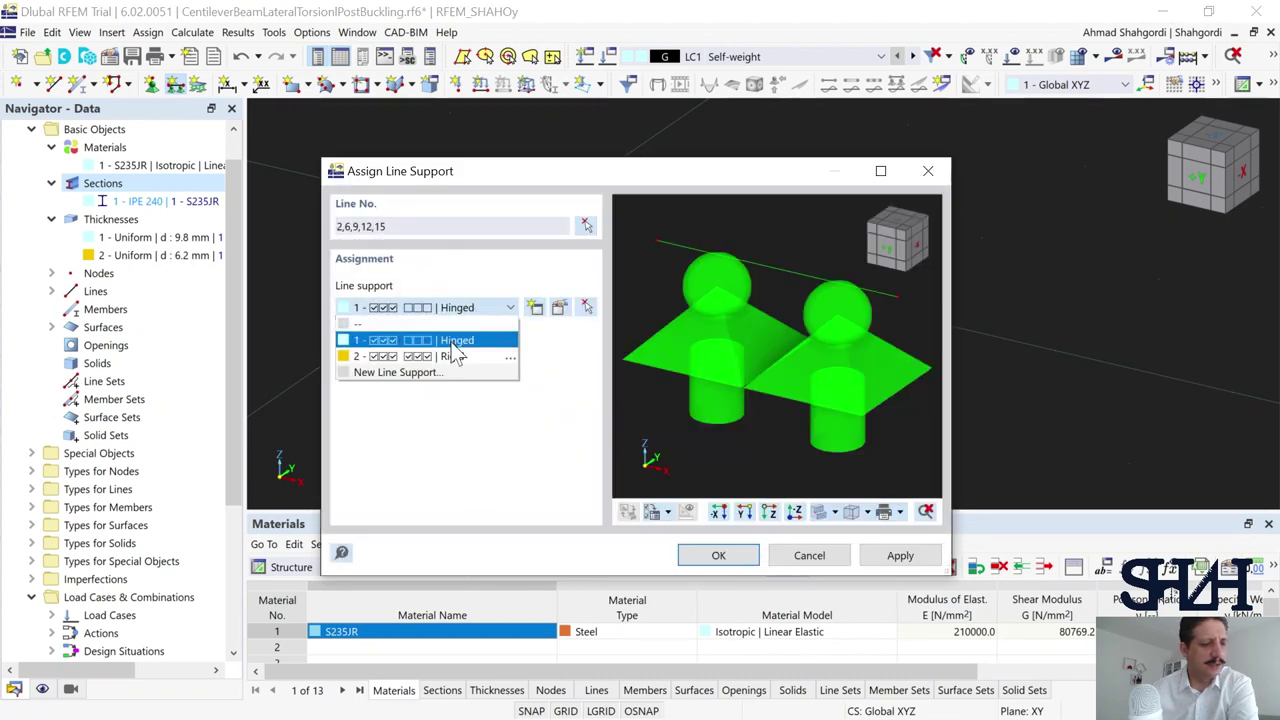
click(455, 356)
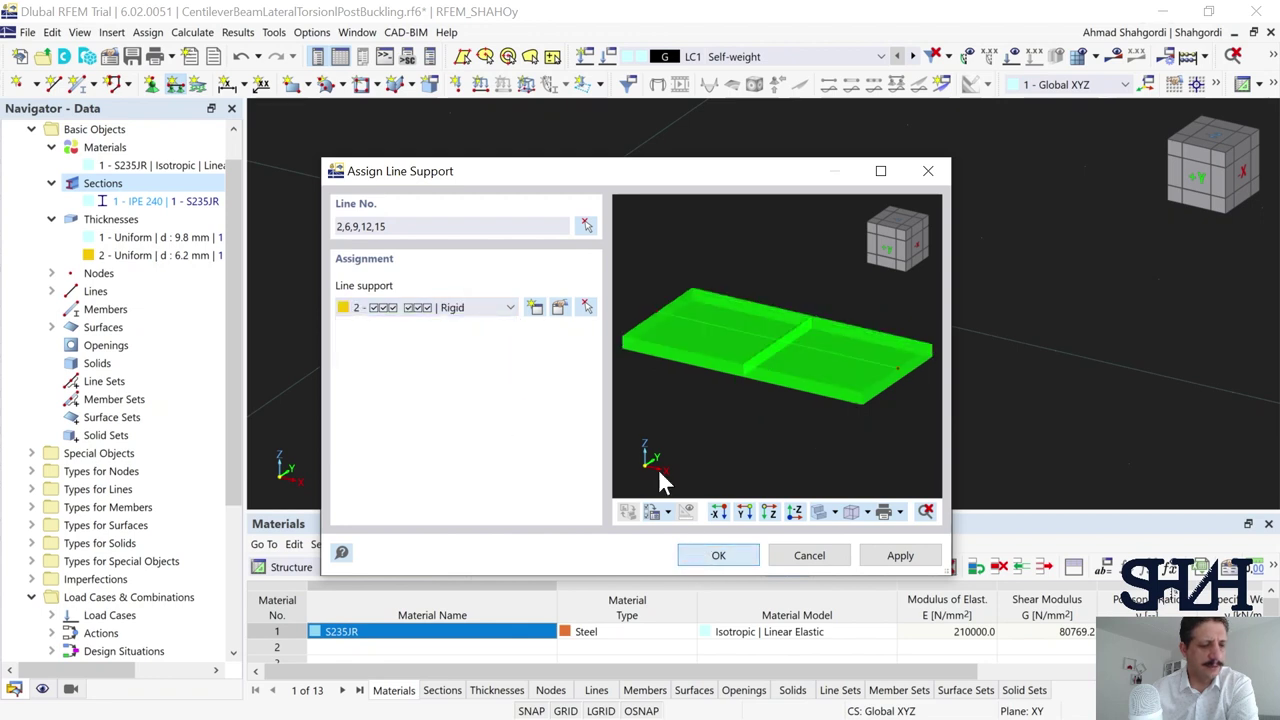
key(Return)
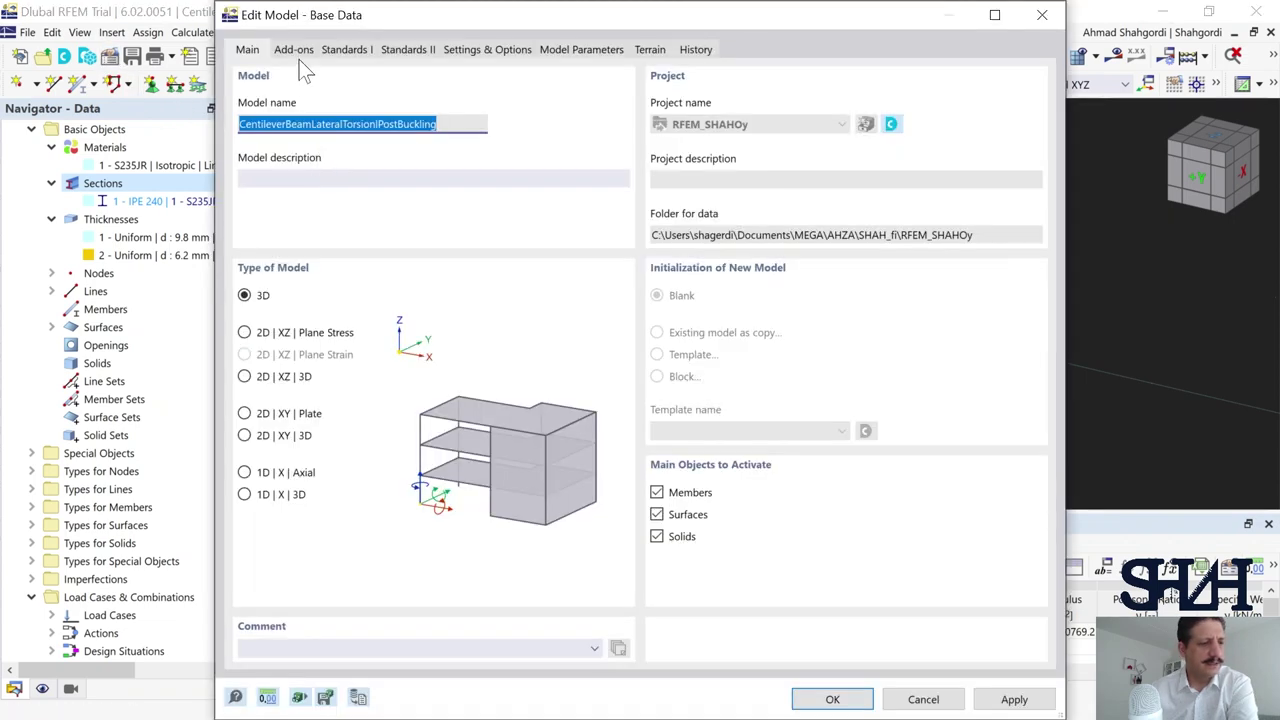
Add load case LC2 'Buckling' that calculates the critical load with ST1 (Eigenvalue, Lanczos)
click(296, 50)
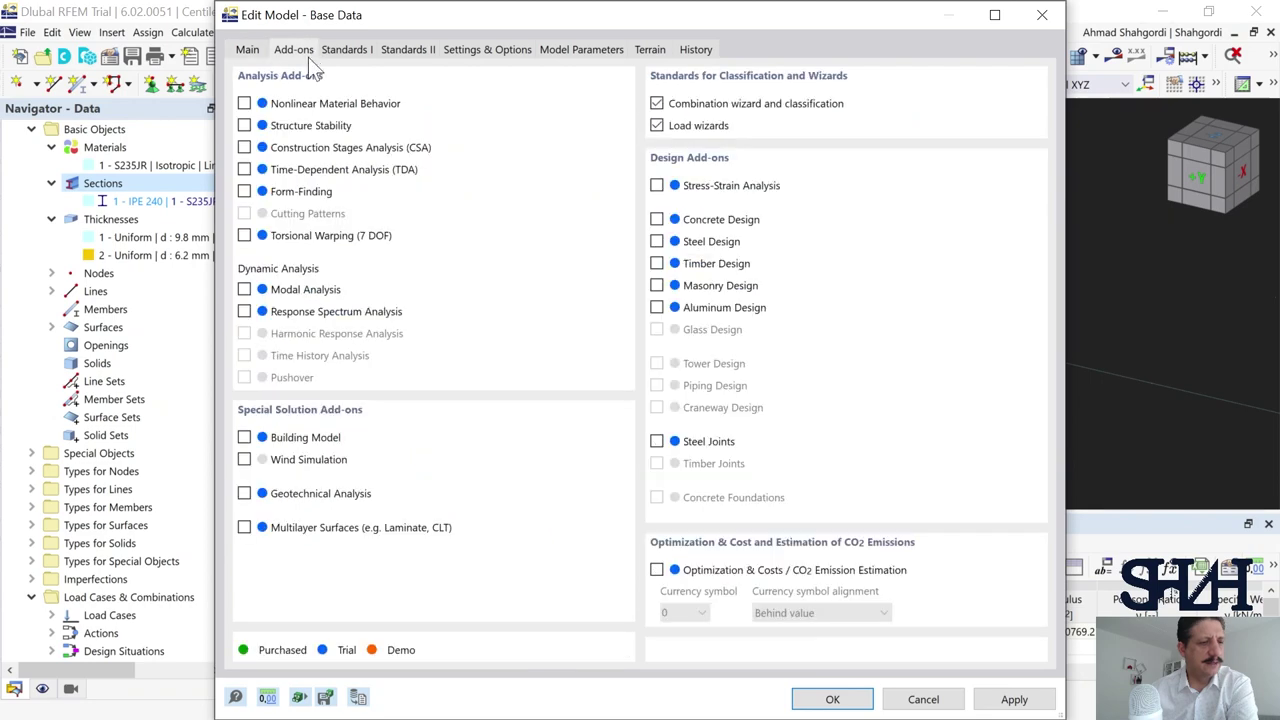
click(830, 699)
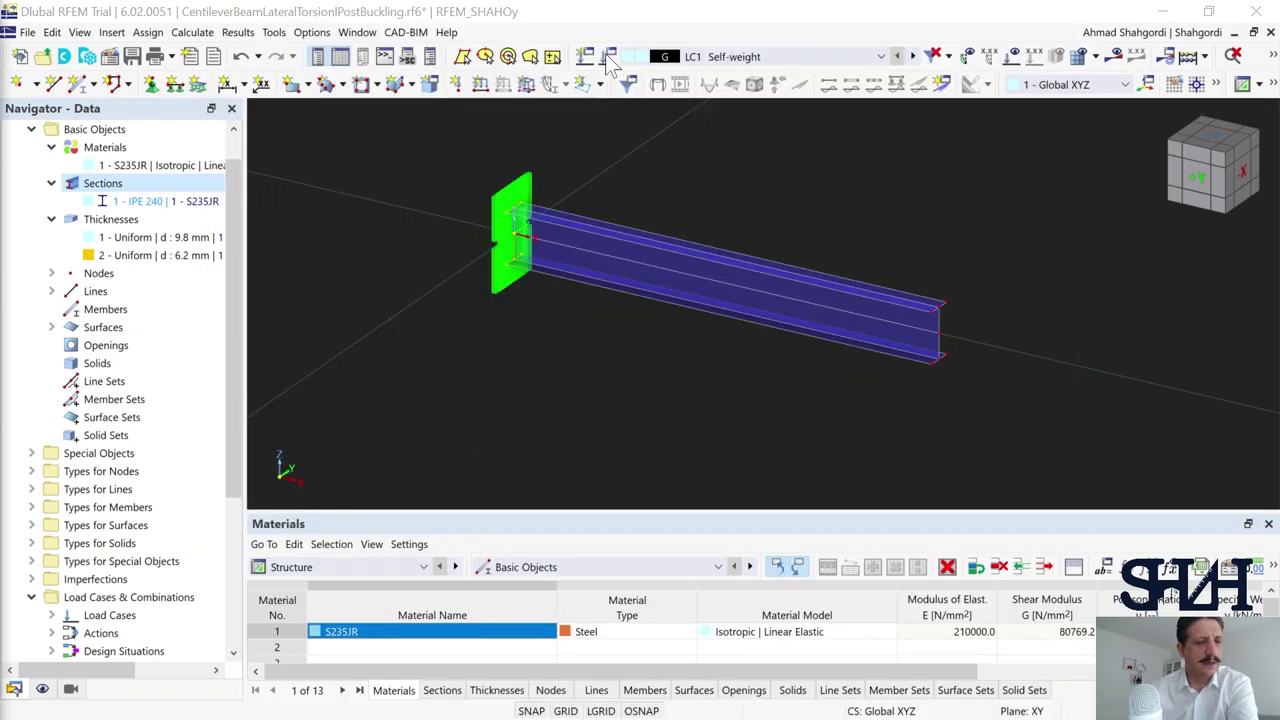
click(607, 57)
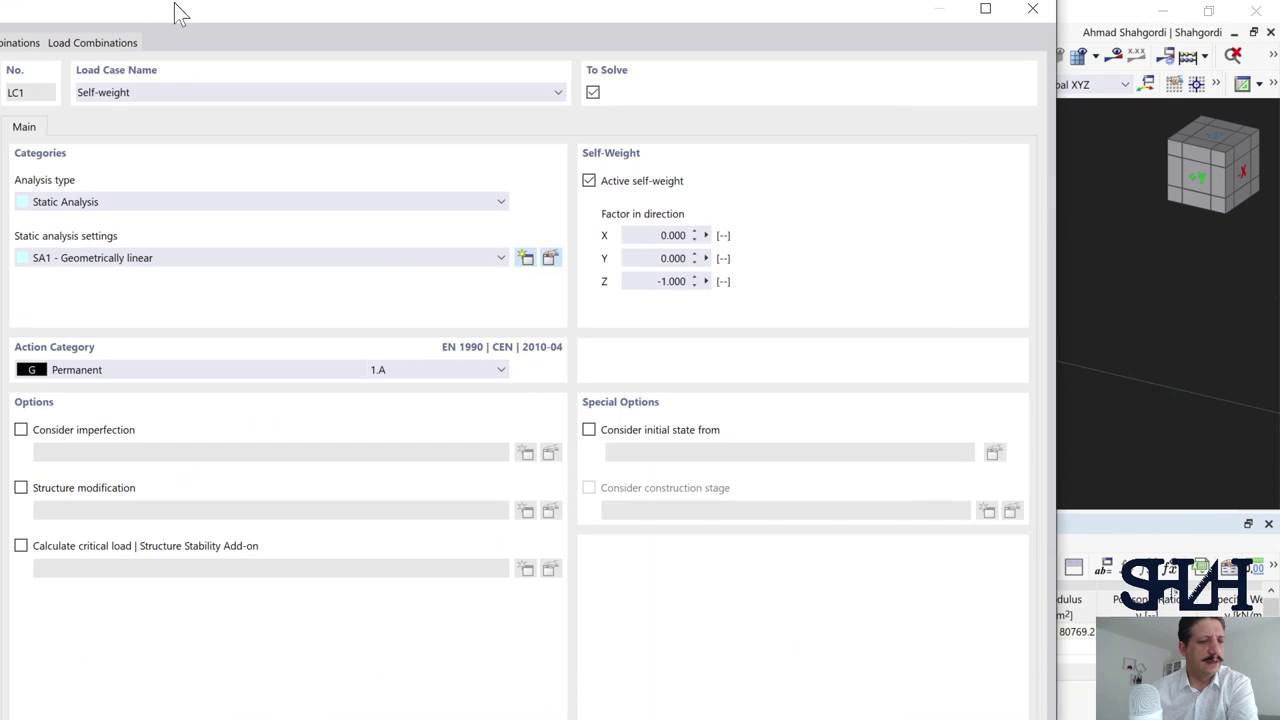
drag(174, 2, 176, 1)
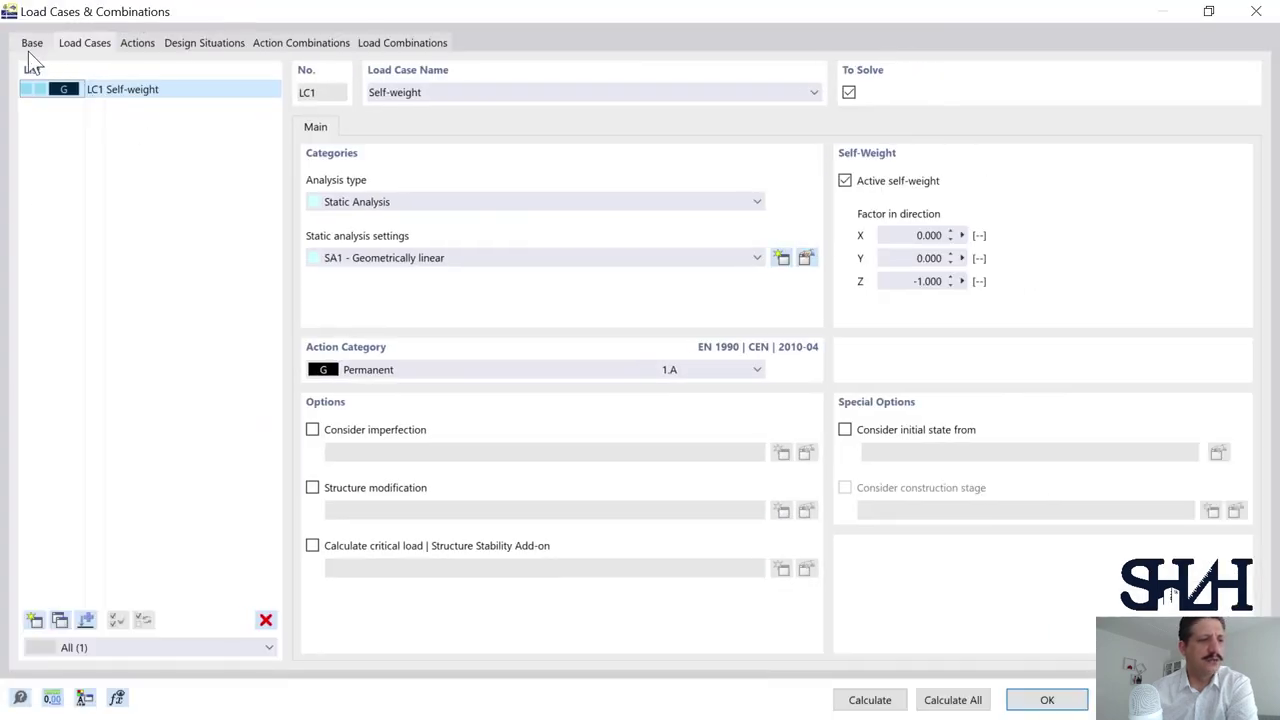
click(36, 620)
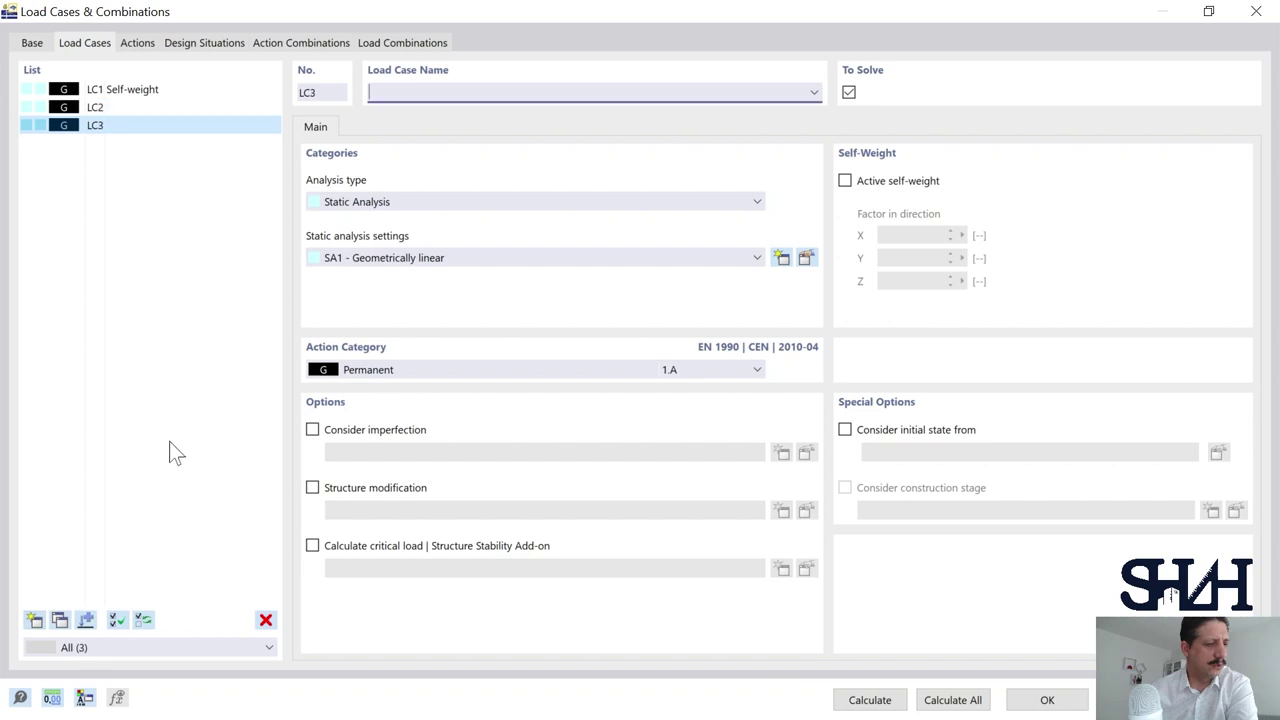
click(428, 98)
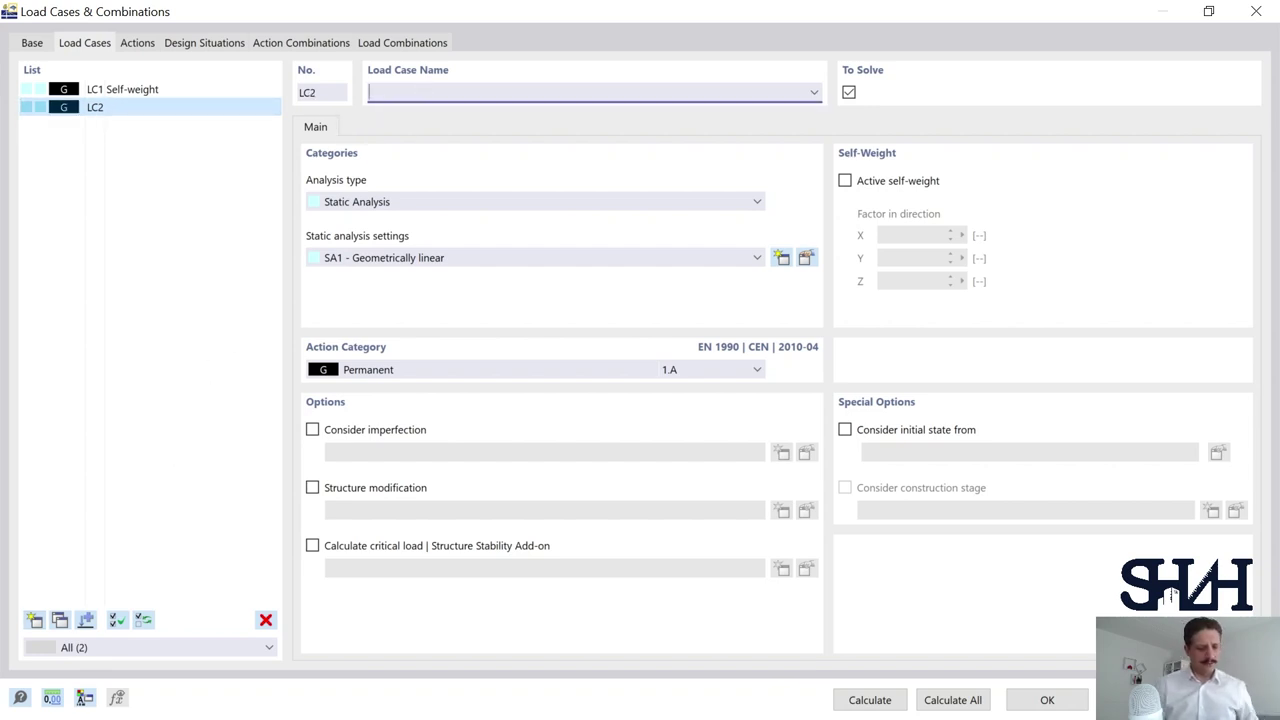
text(Buckling)
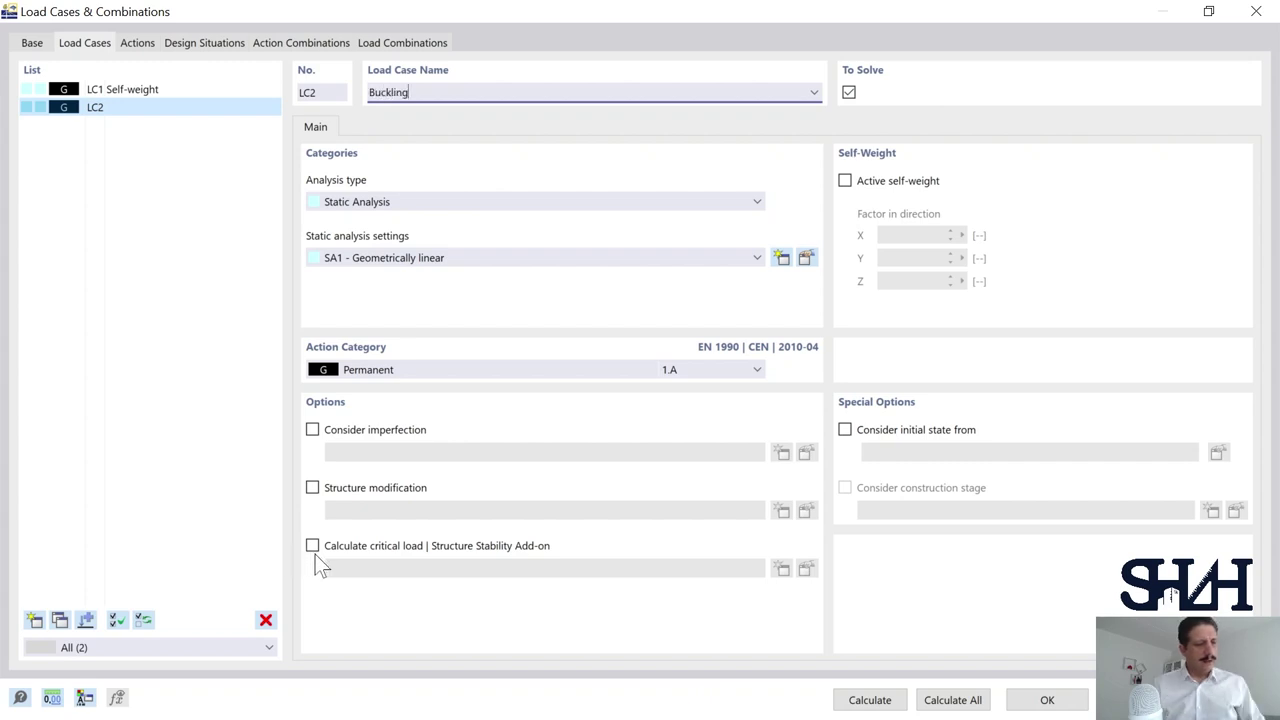
click(312, 547)
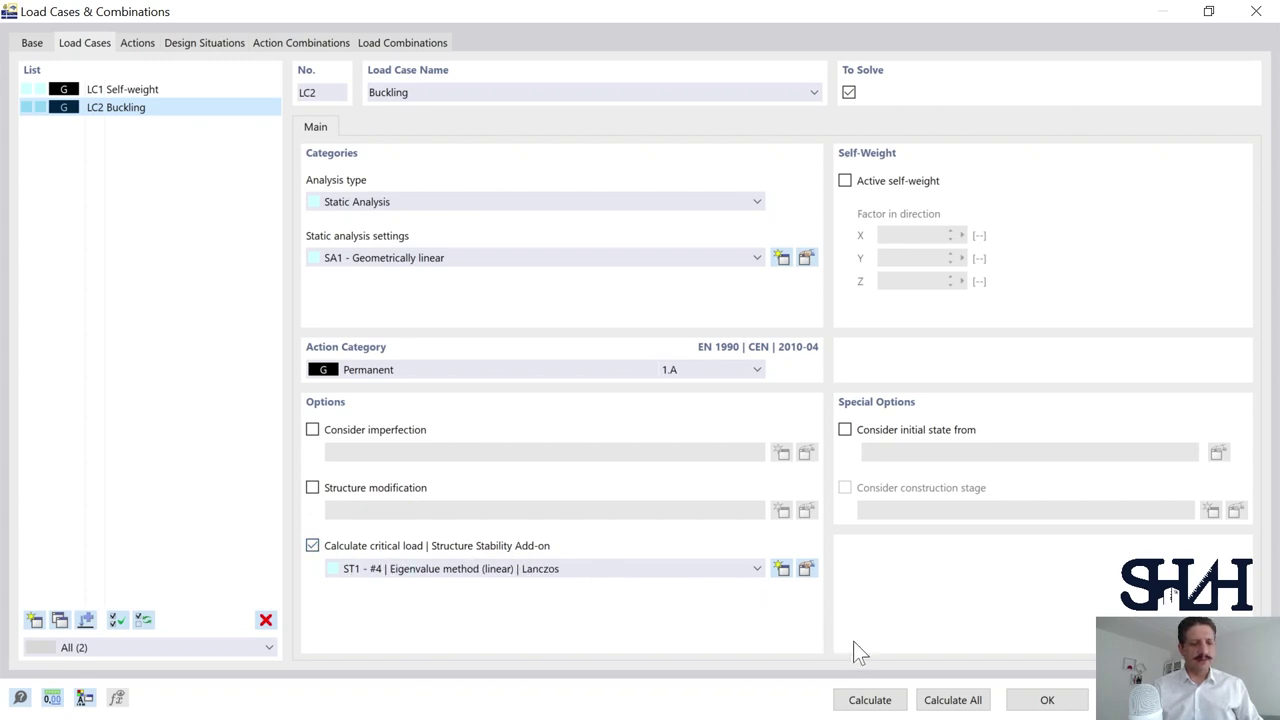
click(1038, 703)
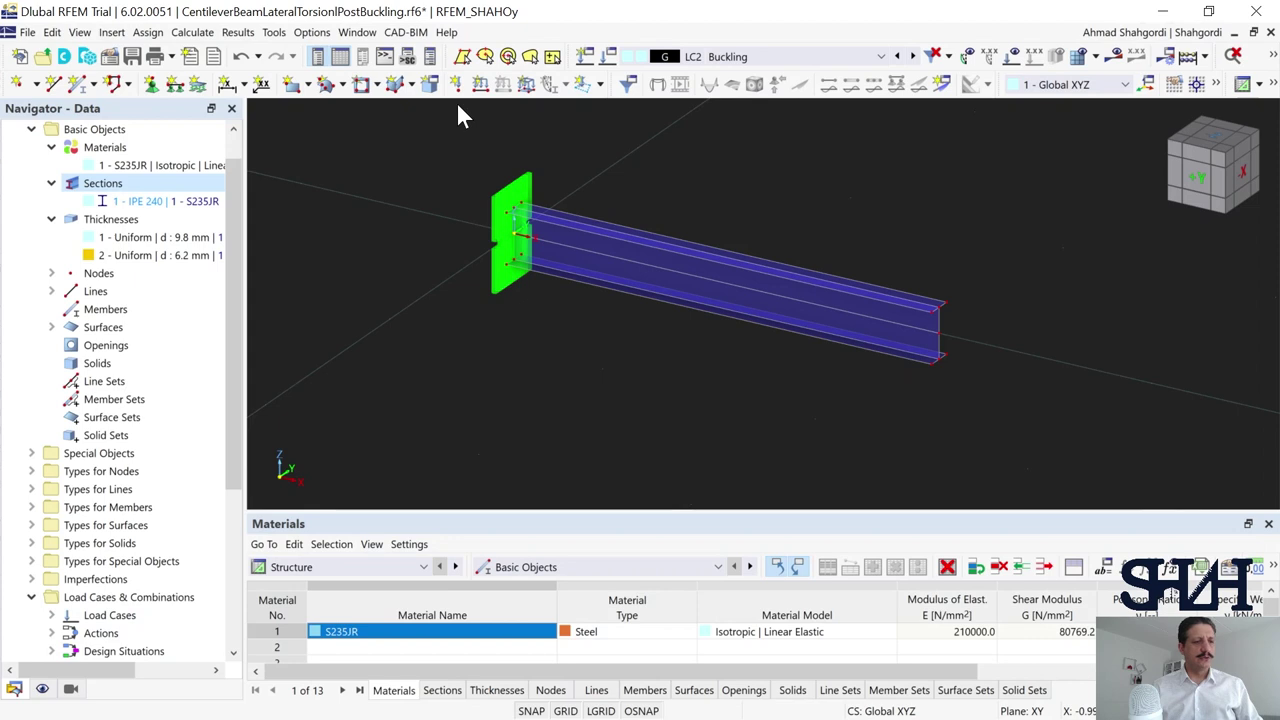
Apply a nodal load of Fz = -50 kN and start the calculation
click(456, 84)
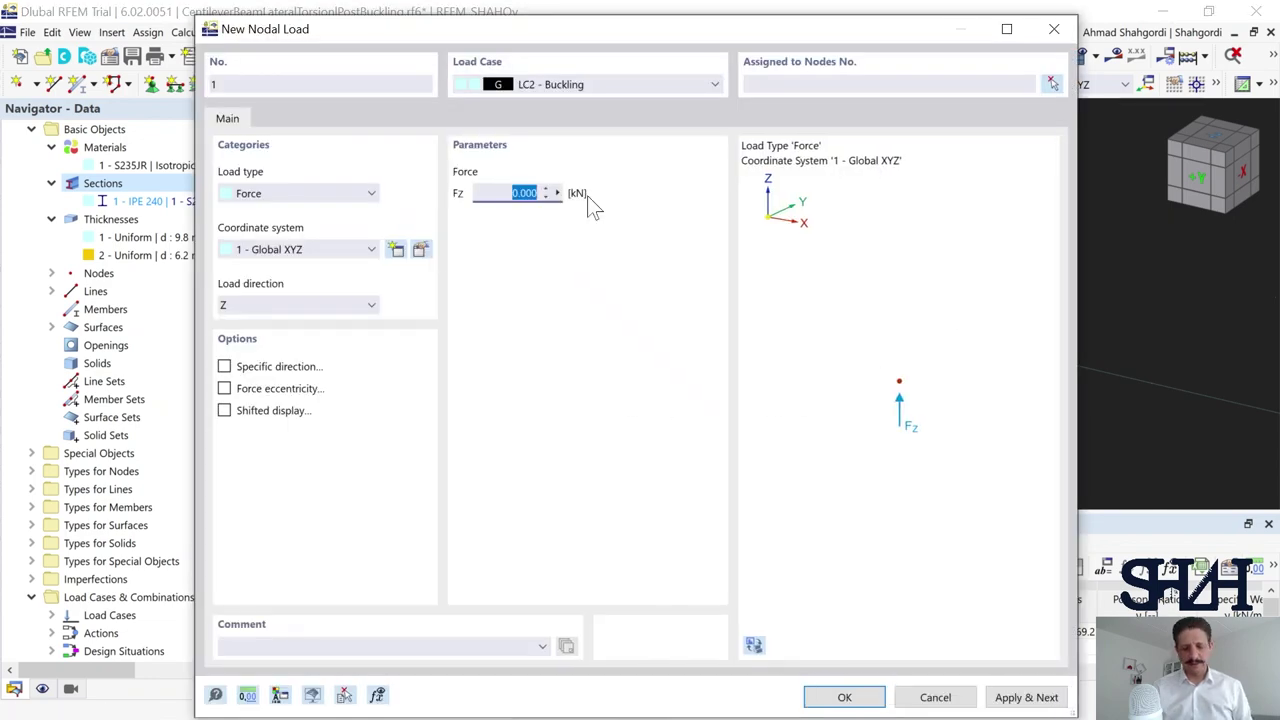
key(BackSpace)
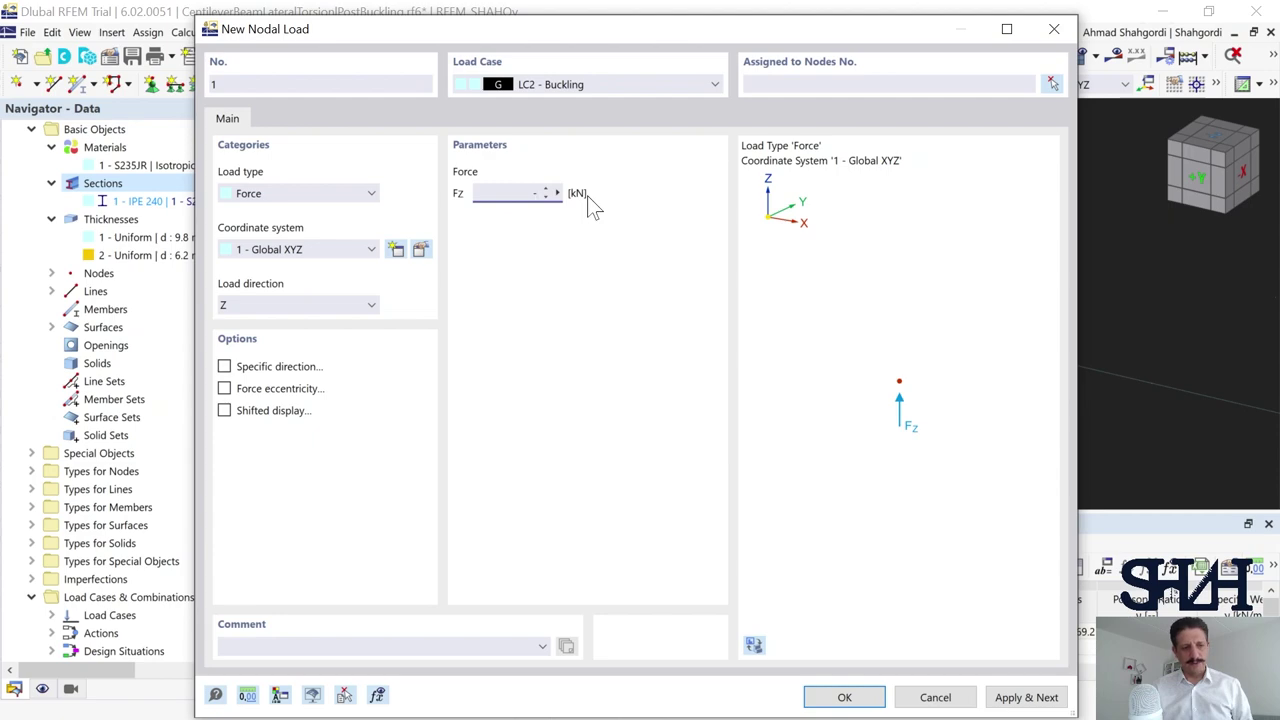
text(-50)
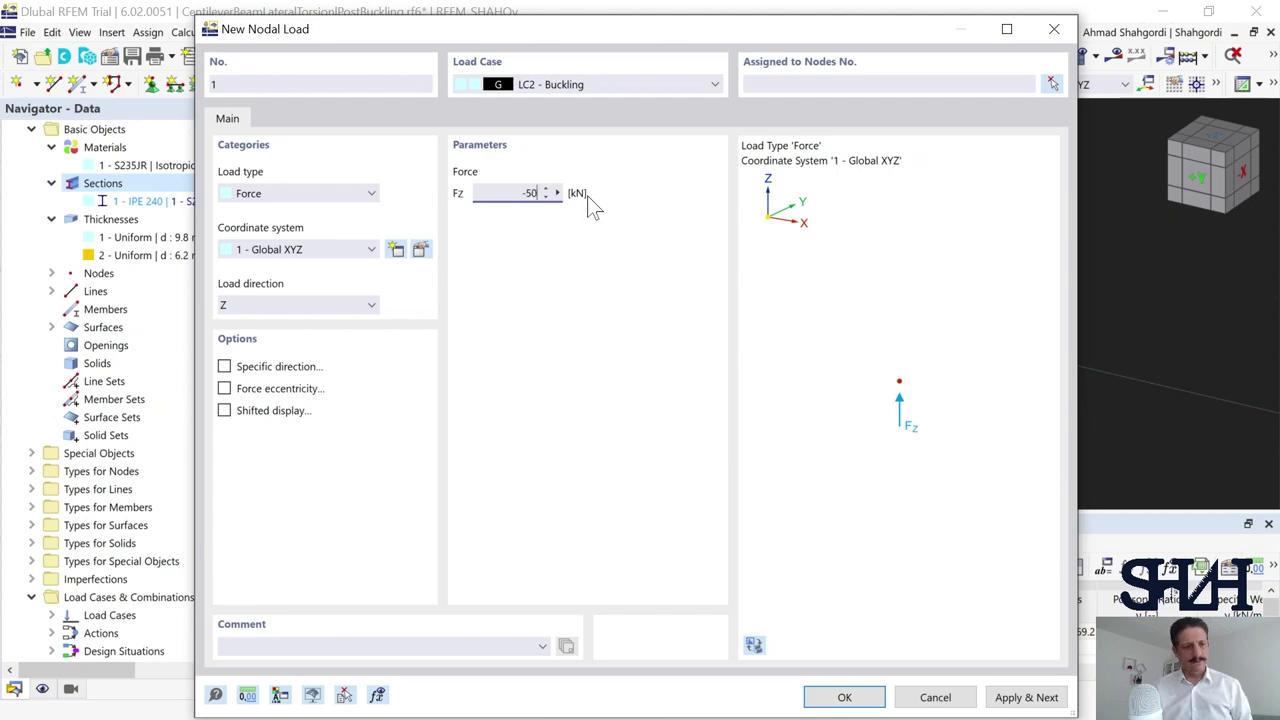
click(840, 697)
click(700, 466)
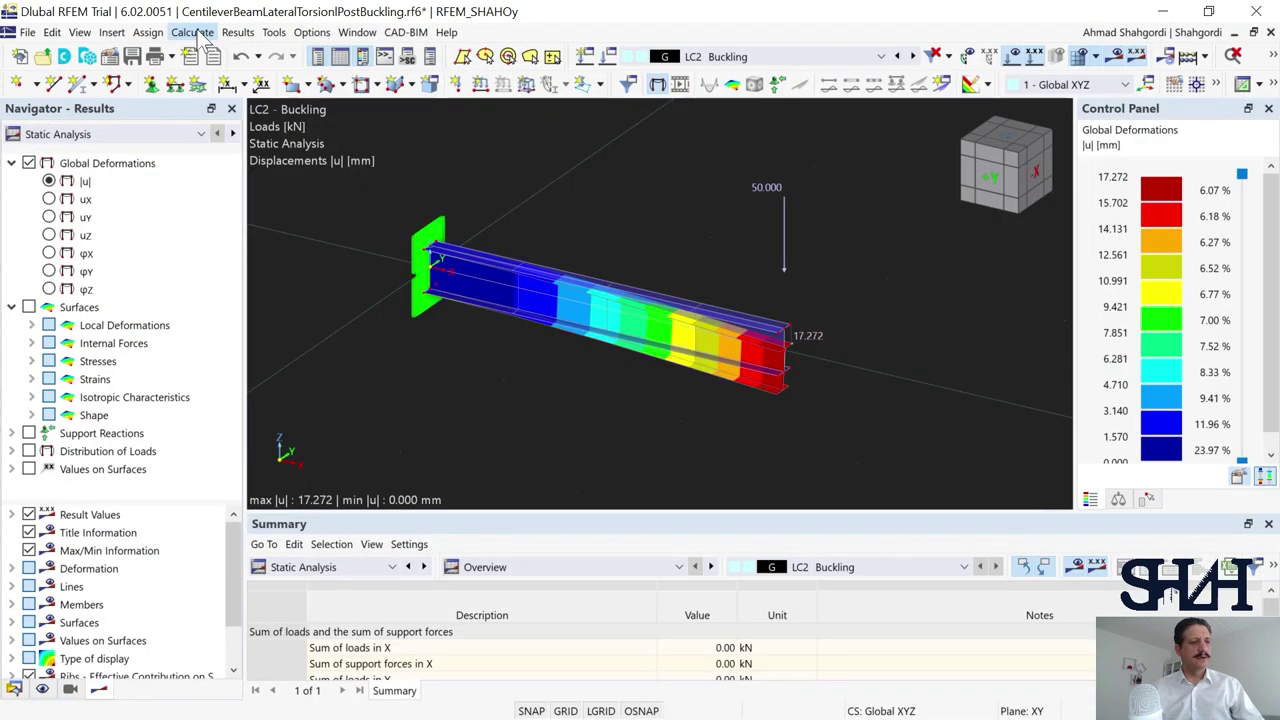
Show LC2 stability results: mode shape 1 with critical load factor 1.209772
click(192, 32)
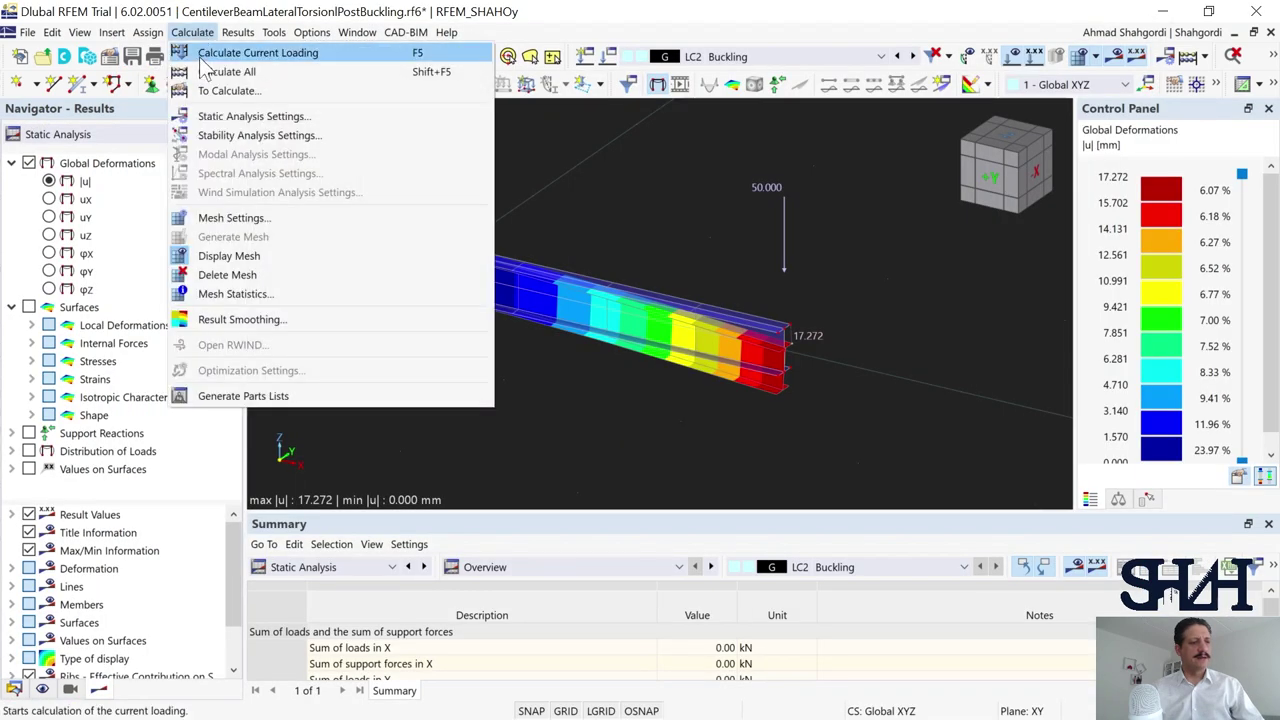
click(227, 217)
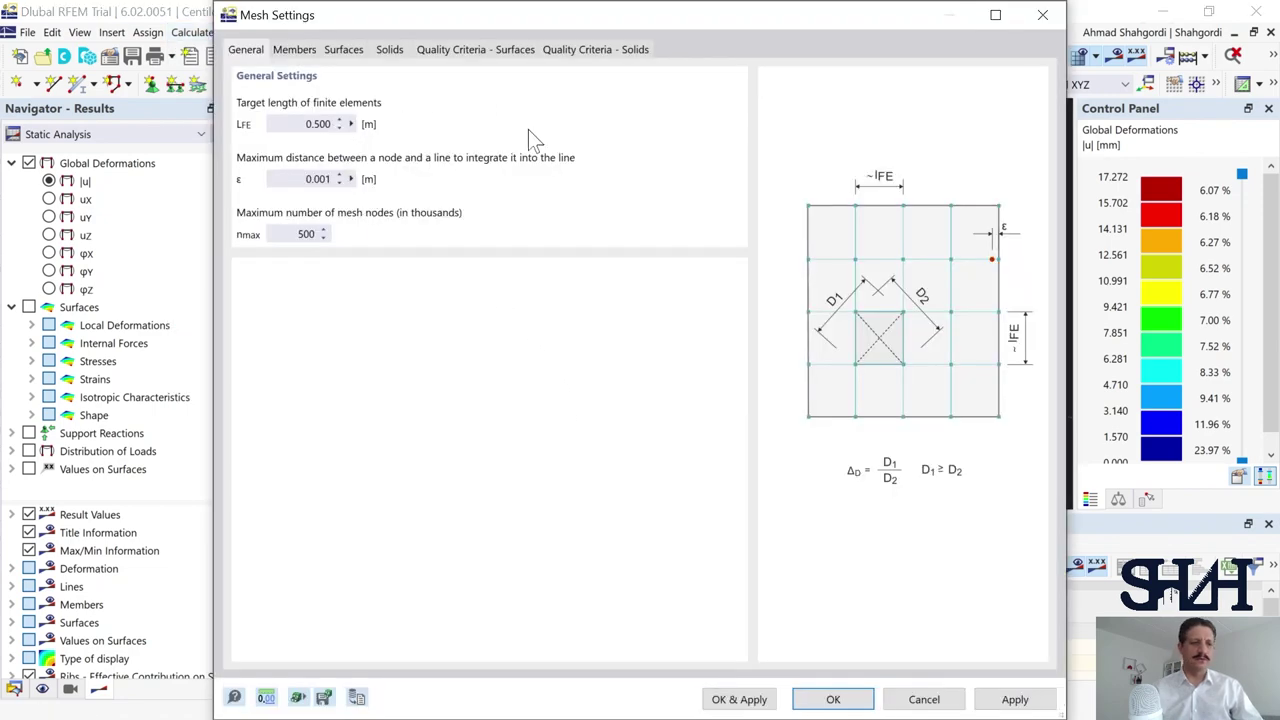
click(1042, 15)
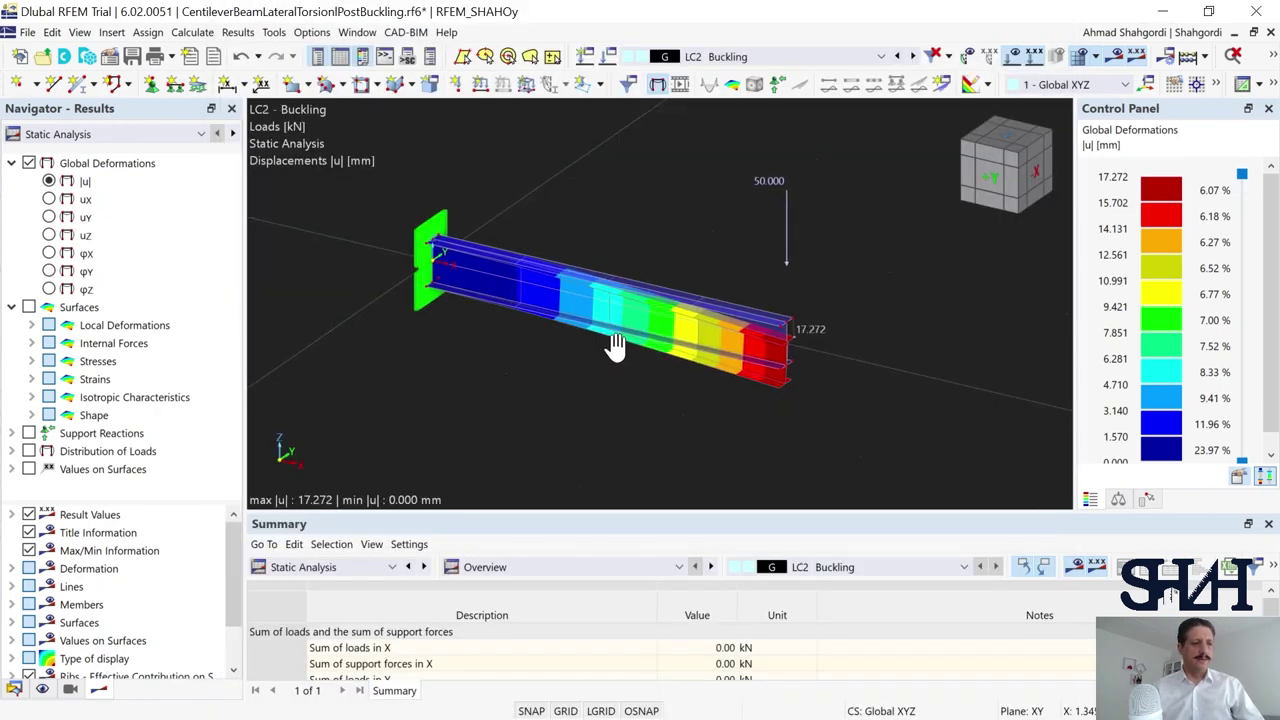
click(233, 133)
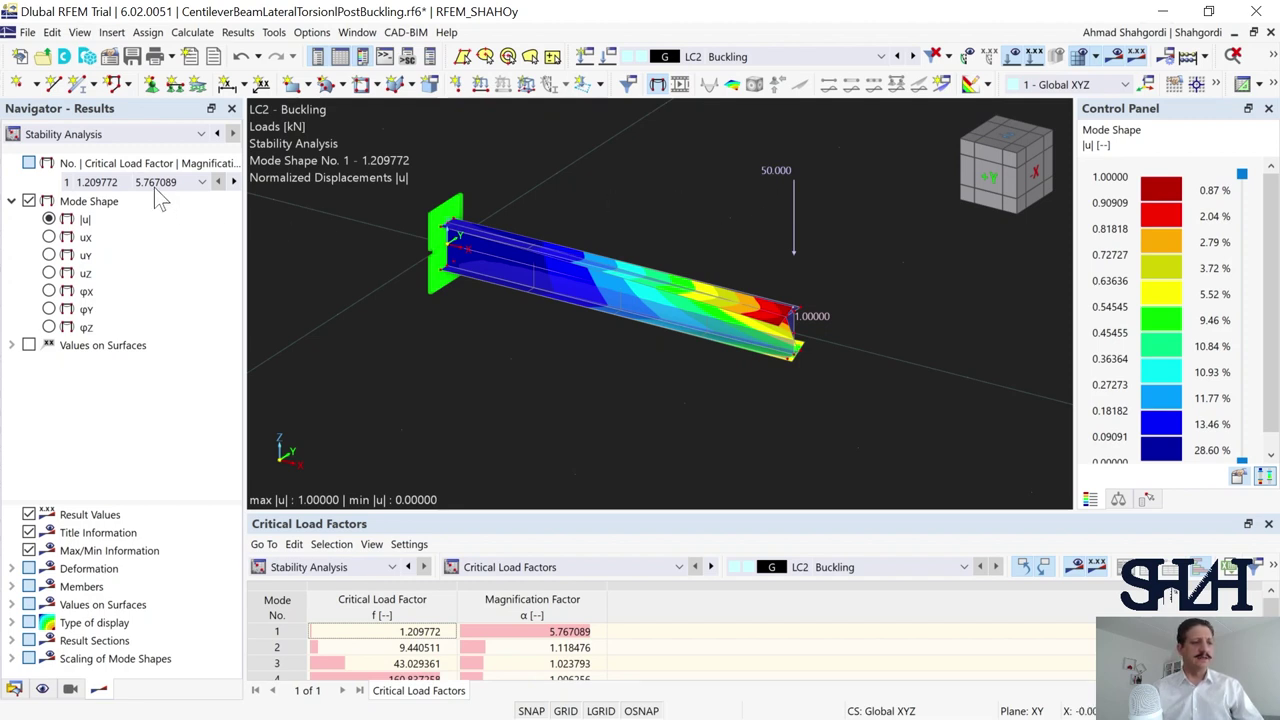
click(235, 184)
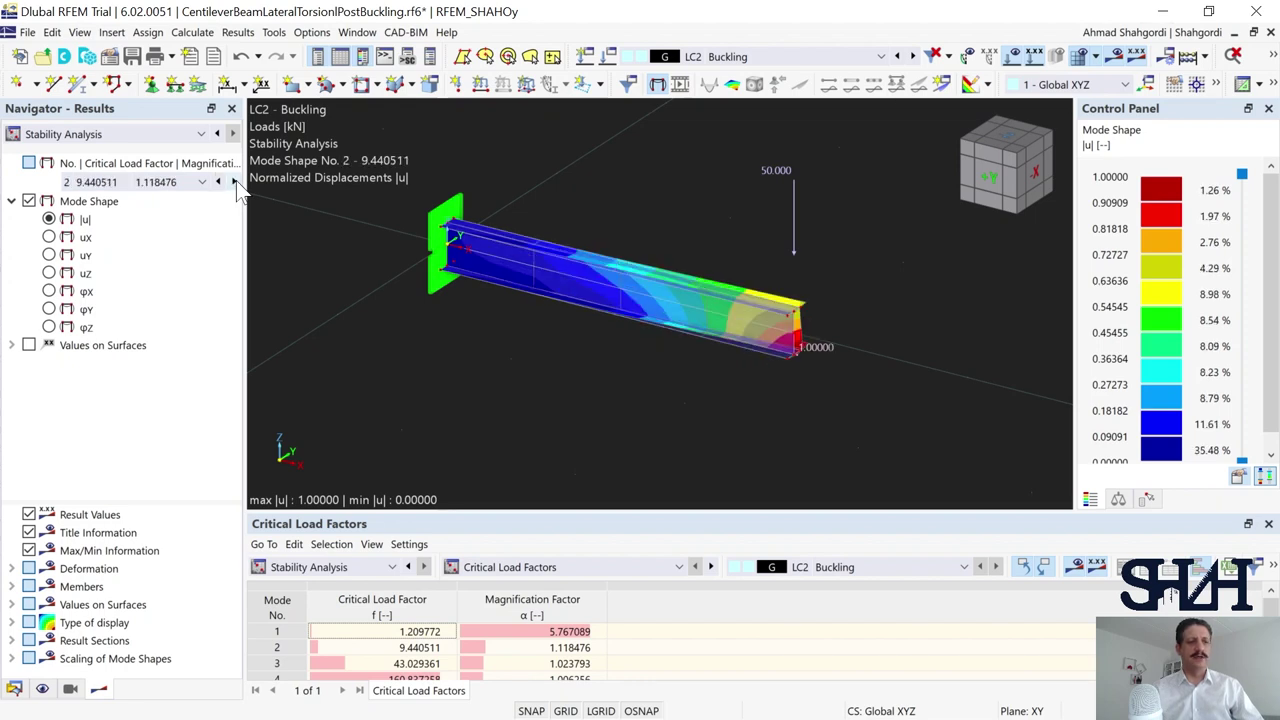
click(235, 184)
click(235, 184)
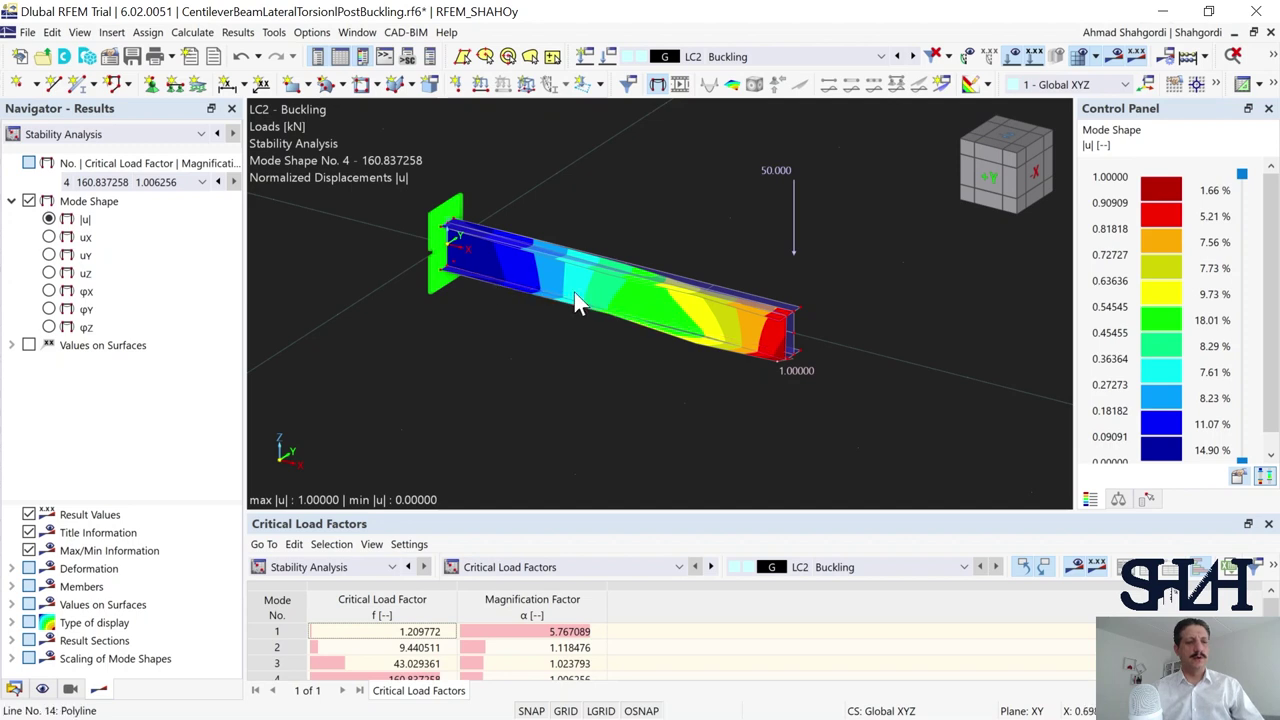
click(218, 182)
click(218, 182)
click(218, 182)
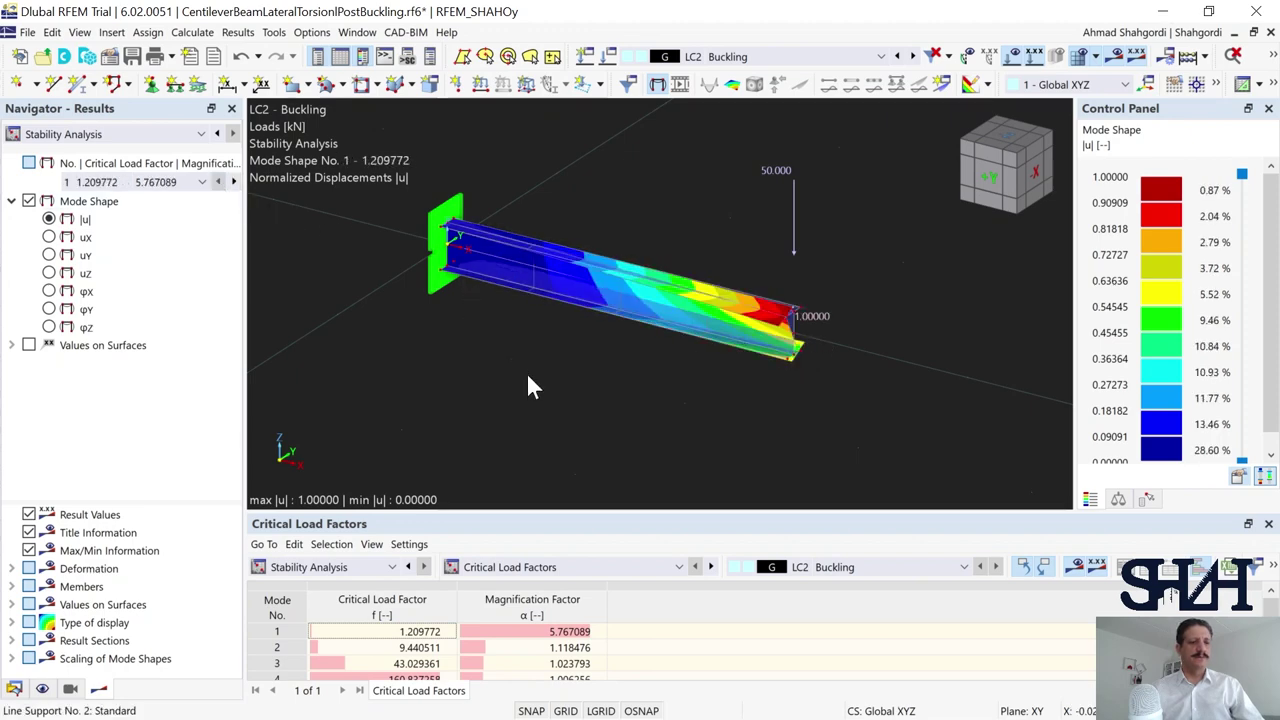
Change the target finite element length in Mesh Settings from 0.500 m to 0.1 m
click(193, 33)
click(252, 214)
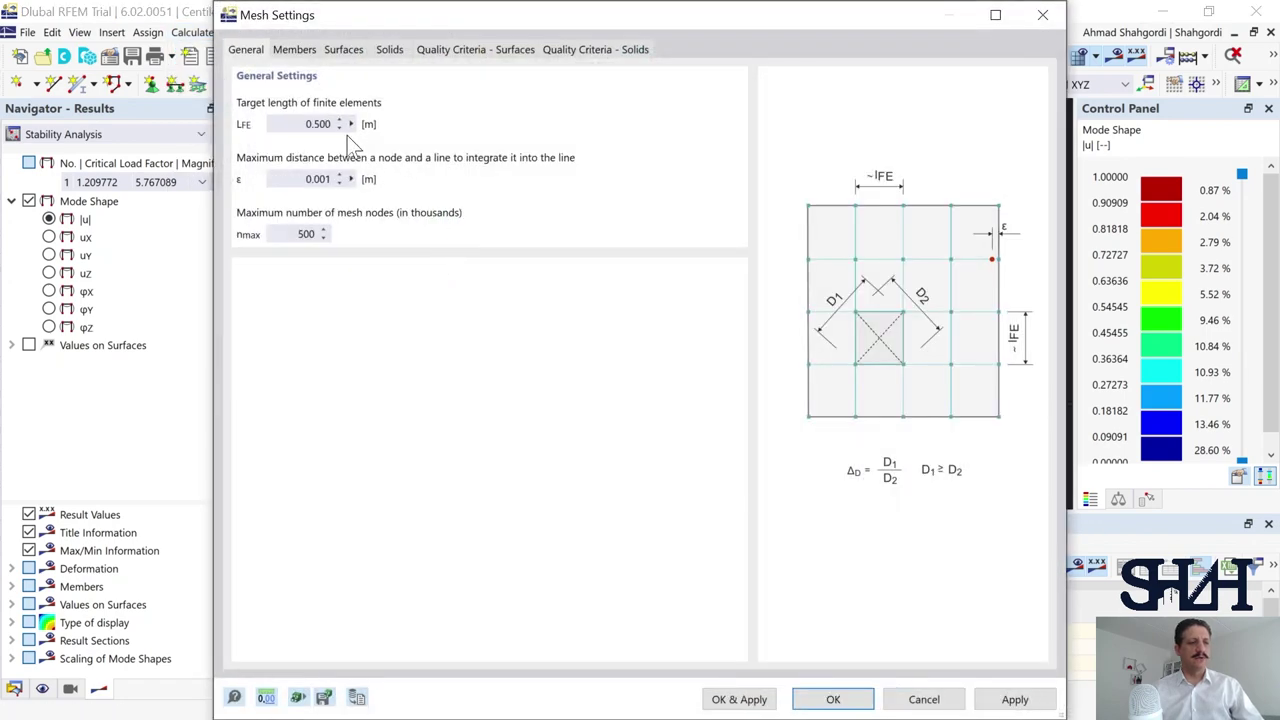
double_click(318, 124)
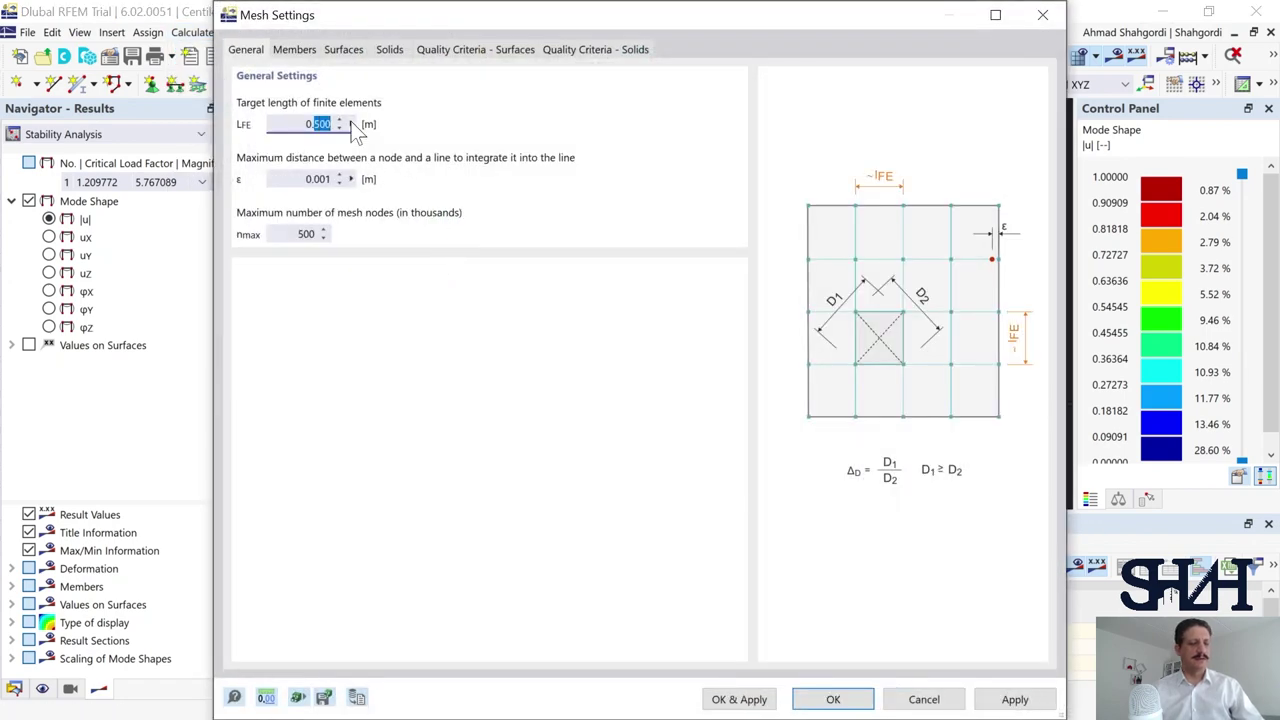
text(0.1)
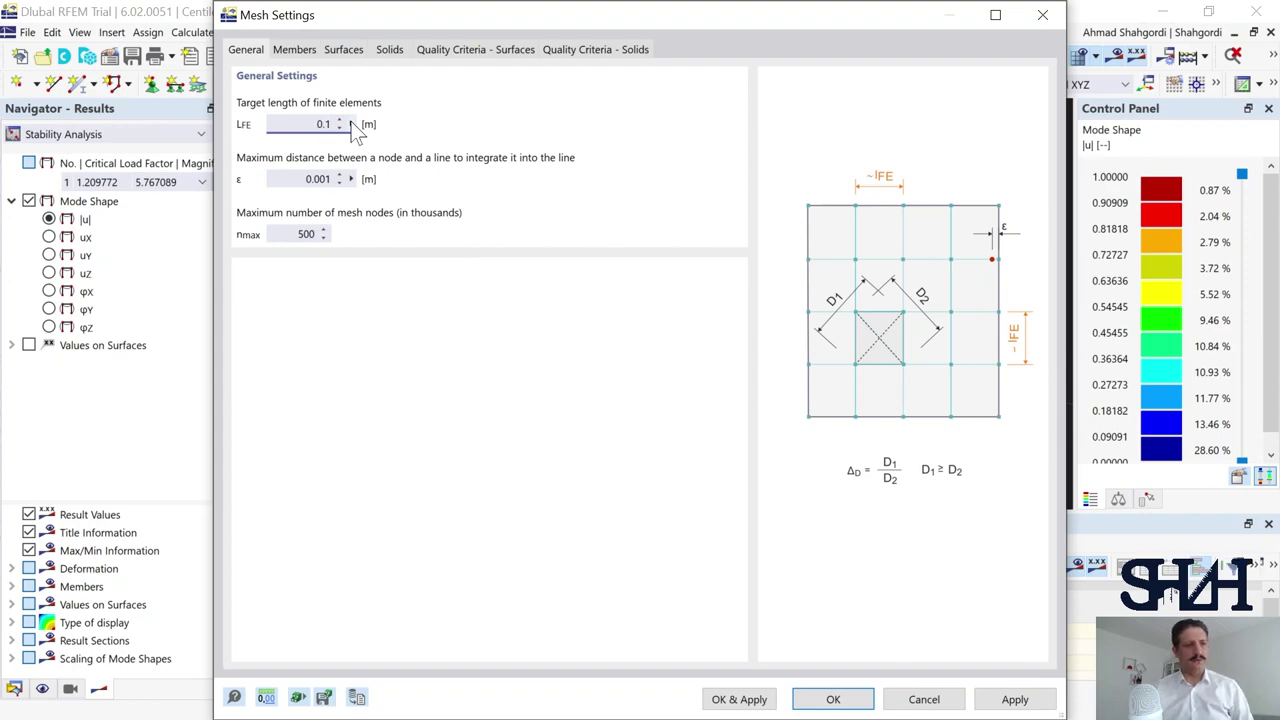
key(Return)
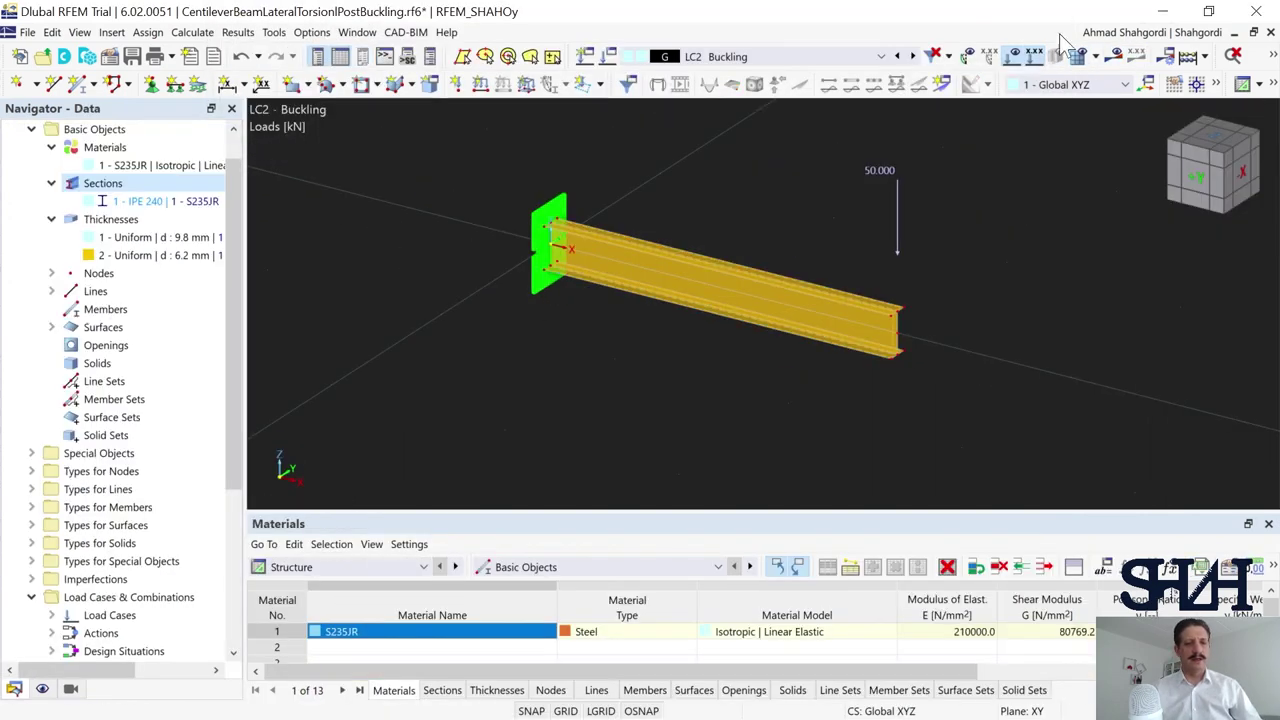
Recalculate LC2 and inspect mode shape 1, now at critical load factor 1.108615
click(1110, 58)
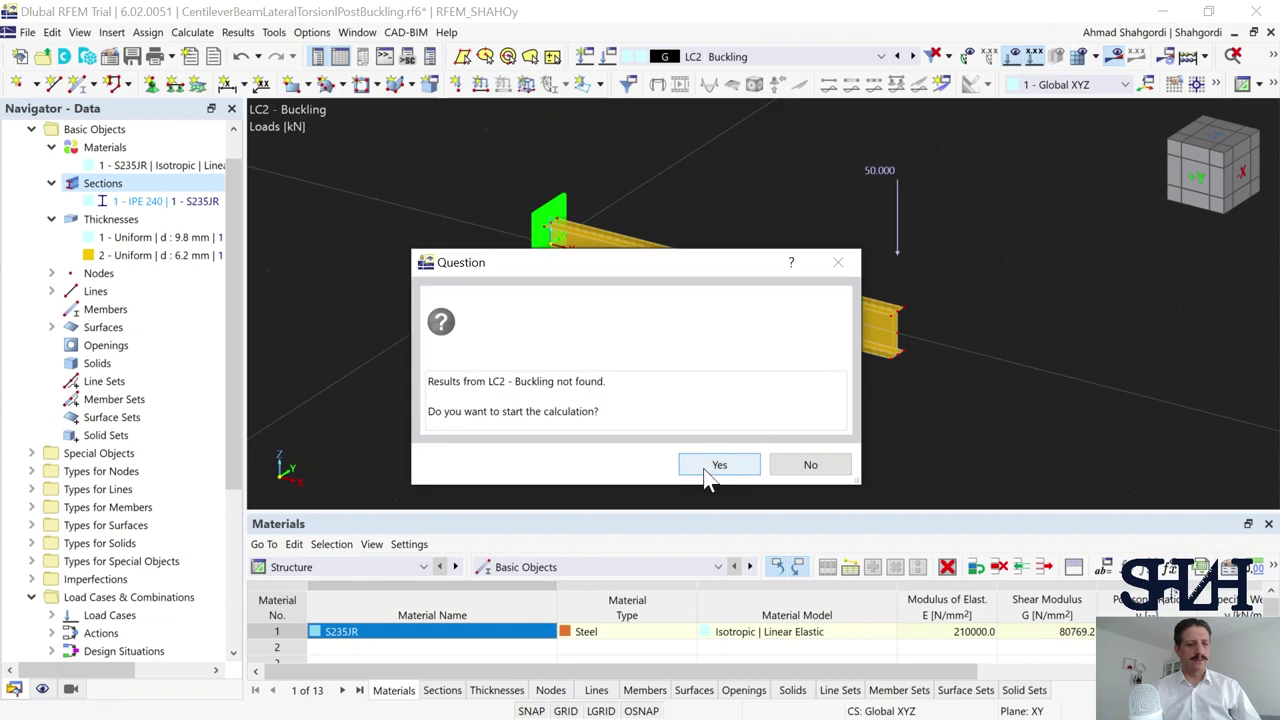
click(712, 468)
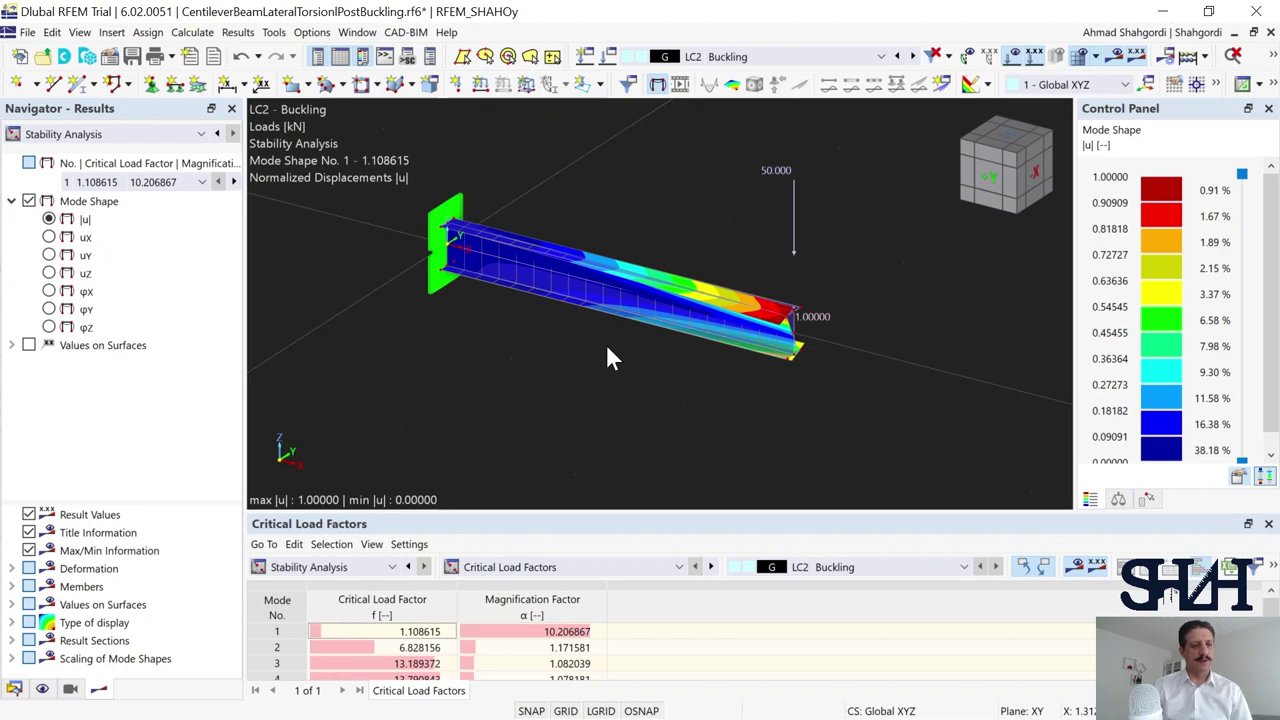
mouse_move(608, 362)
ctrl+middle_down()
mouse_move(628, 351)
mouse_move(614, 372)
ctrl+middle_up()
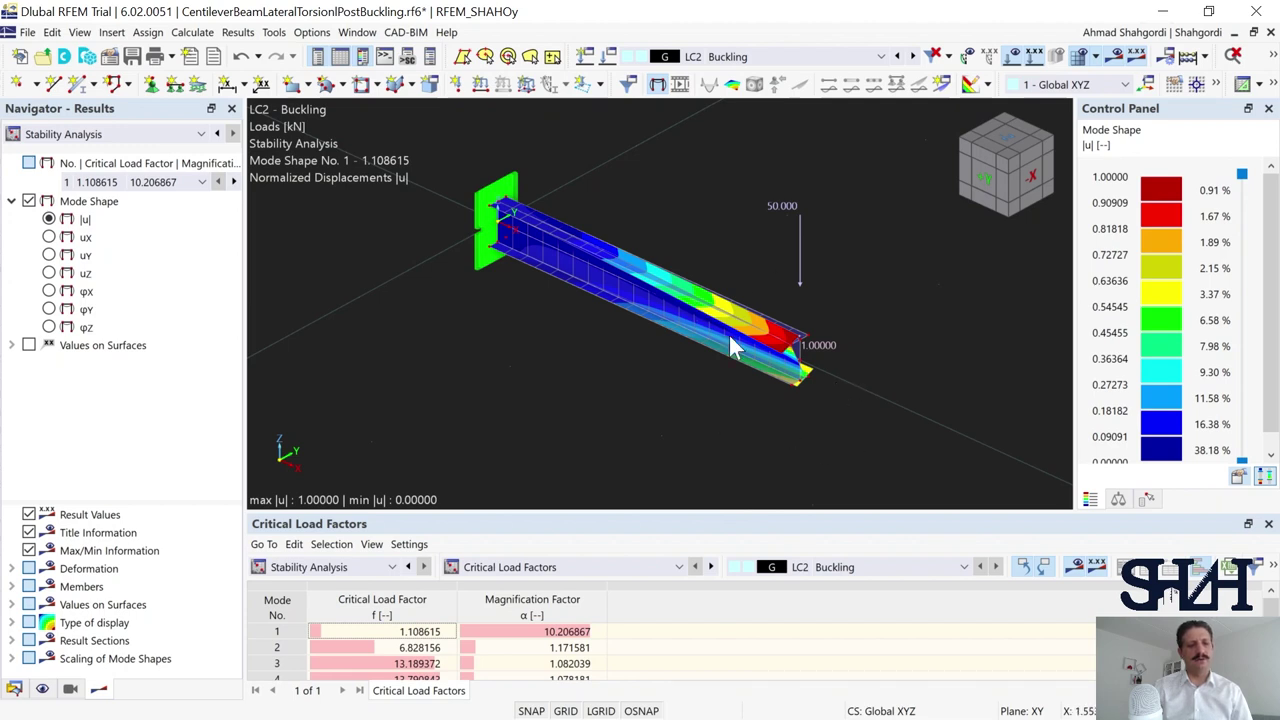
middle_drag(546, 343, 704, 452)
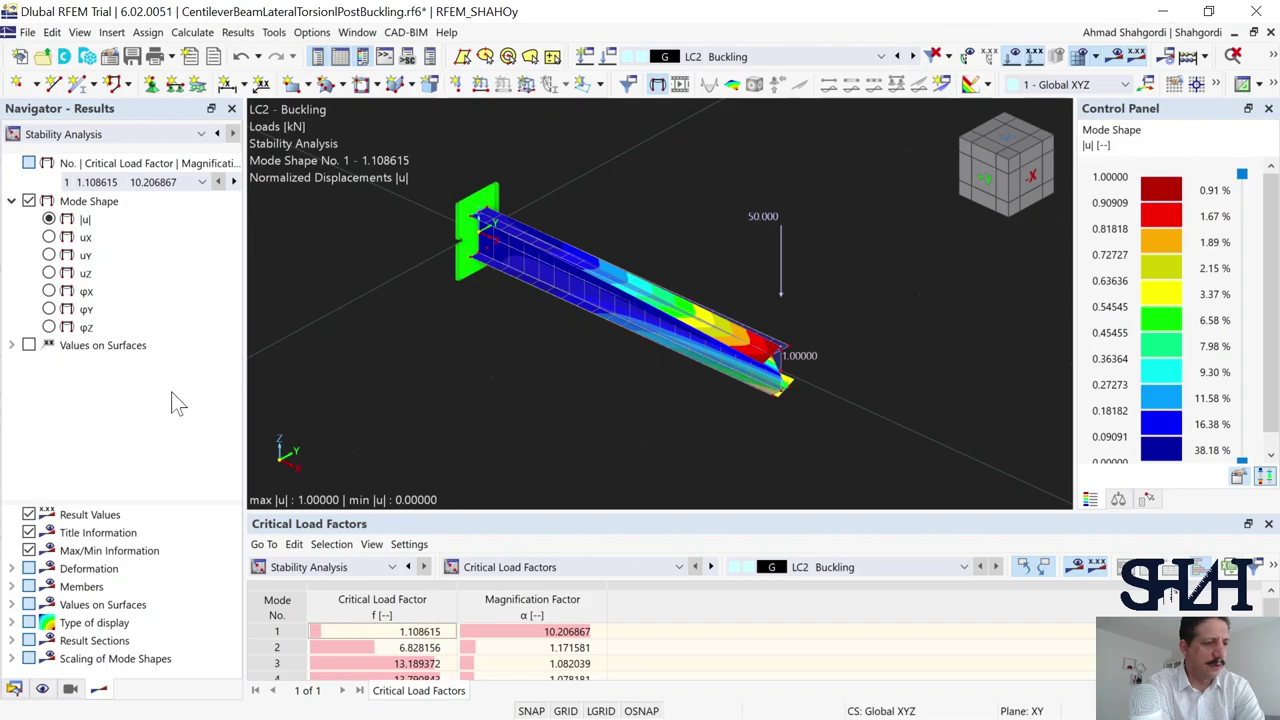
Handwrite 'Pcr = 1.1 × P (50 kN) = 55 kN' on the whiteboard
drag(106, 311, 123, 310)
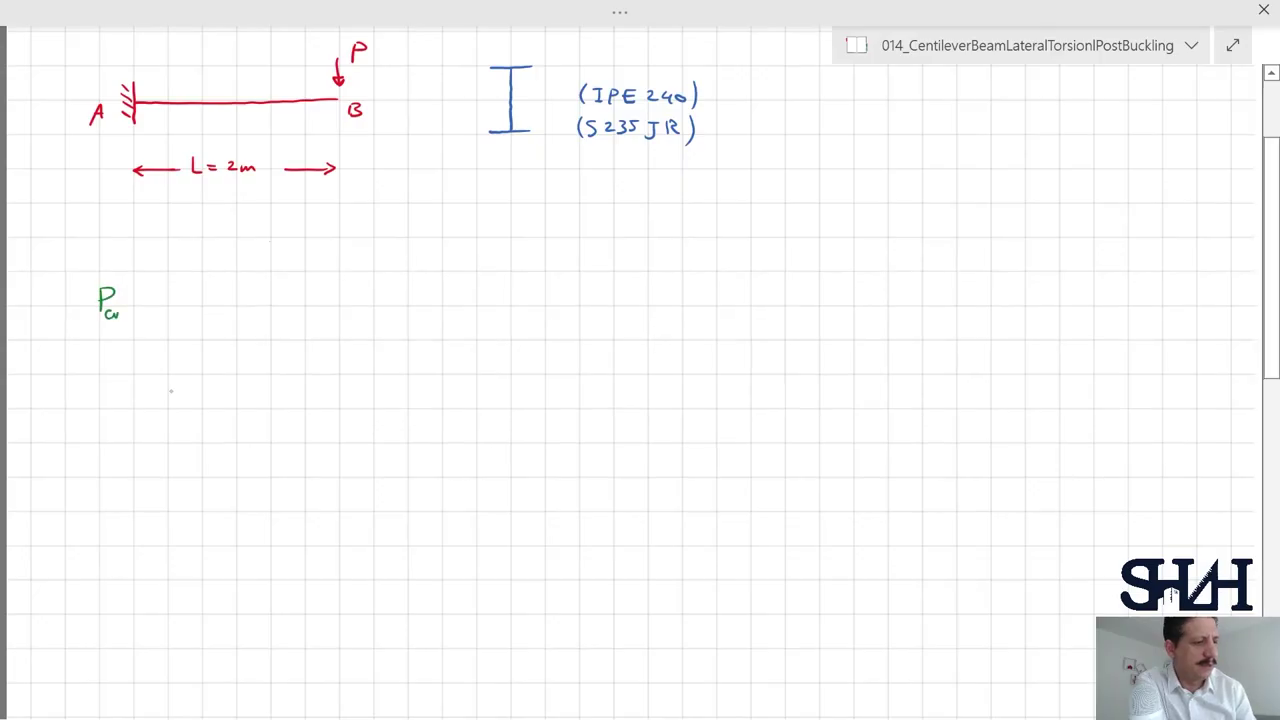
drag(142, 300, 152, 300)
drag(142, 305, 212, 308)
click(183, 299)
click(207, 301)
mouse_move(224, 292)
mouse_down()
mouse_move(223, 325)
mouse_move(247, 262)
mouse_move(292, 260)
mouse_up()
drag(301, 249, 323, 249)
drag(304, 296, 315, 296)
drag(304, 303, 396, 307)
mouse_move(405, 294)
mouse_down()
mouse_move(406, 307)
mouse_move(437, 298)
mouse_up()
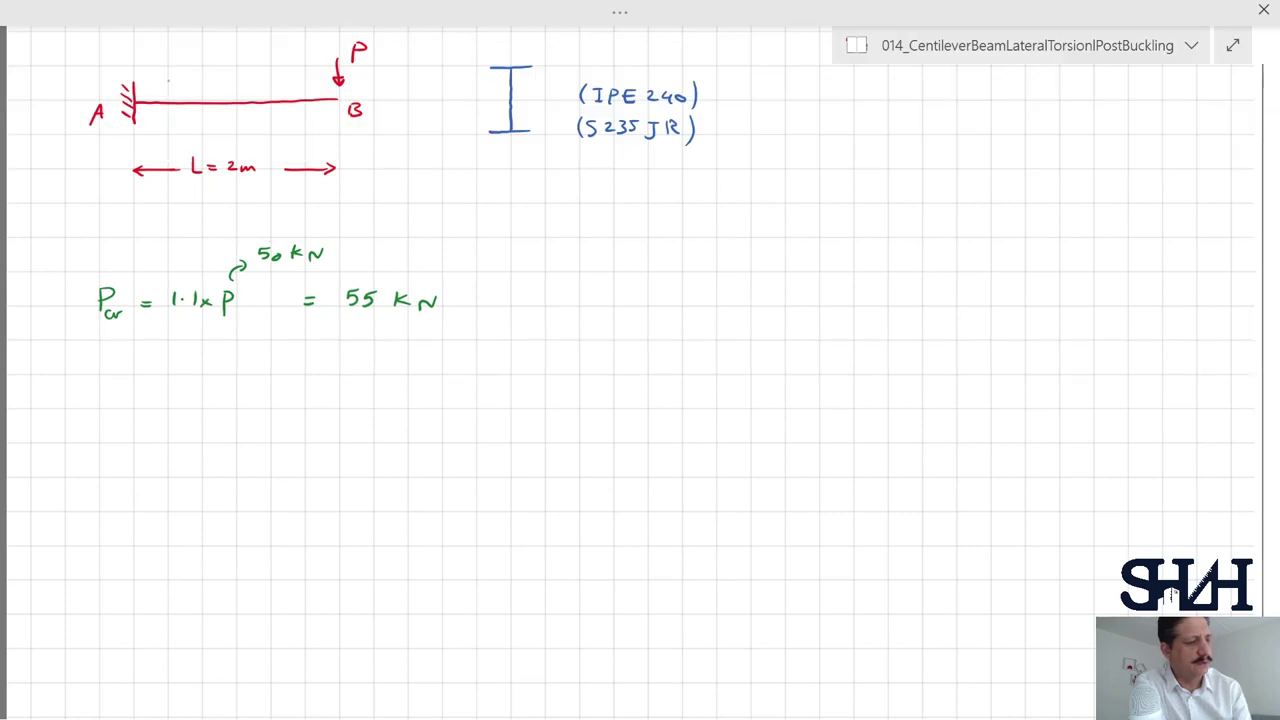
Write 'P = 75 kN → ?' below it and close the Whiteboard
drag(97, 388, 97, 412)
mouse_move(98, 389)
mouse_down()
mouse_move(100, 400)
mouse_move(133, 397)
mouse_up()
drag(121, 408, 194, 408)
mouse_move(204, 397)
mouse_down()
mouse_move(204, 408)
mouse_move(268, 405)
mouse_up()
drag(266, 400, 308, 404)
click(308, 409)
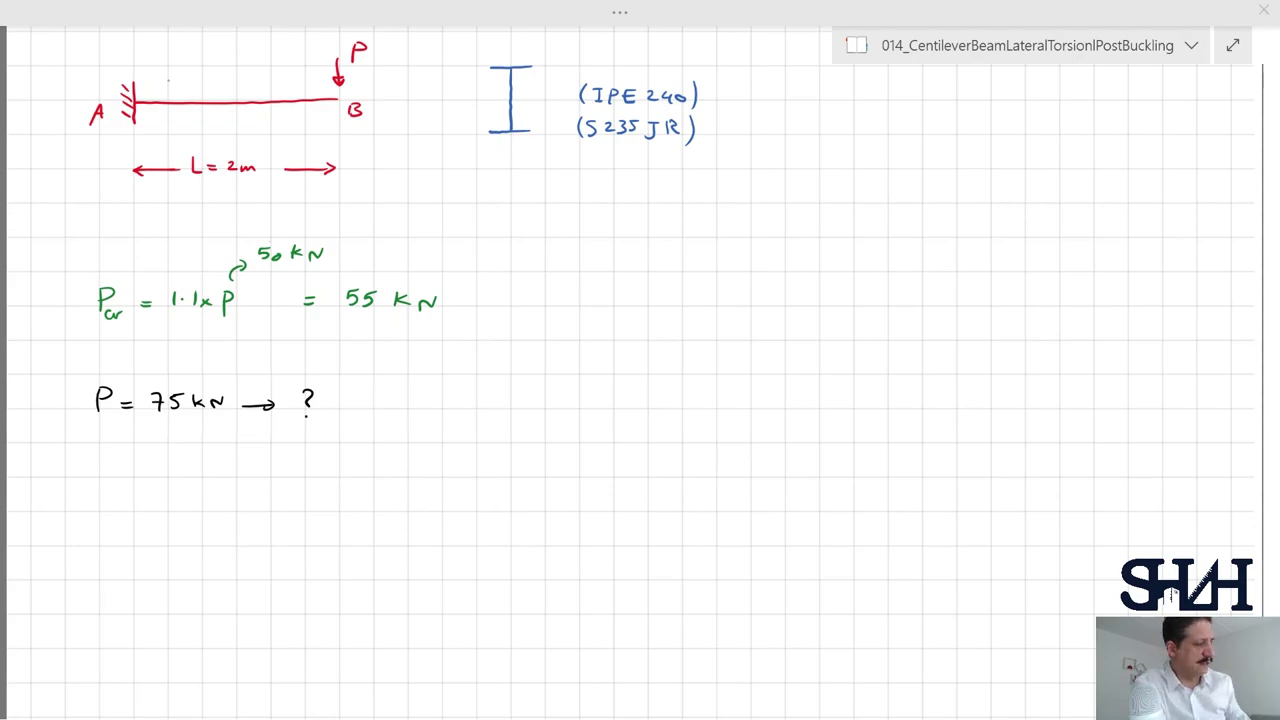
click(1263, 9)
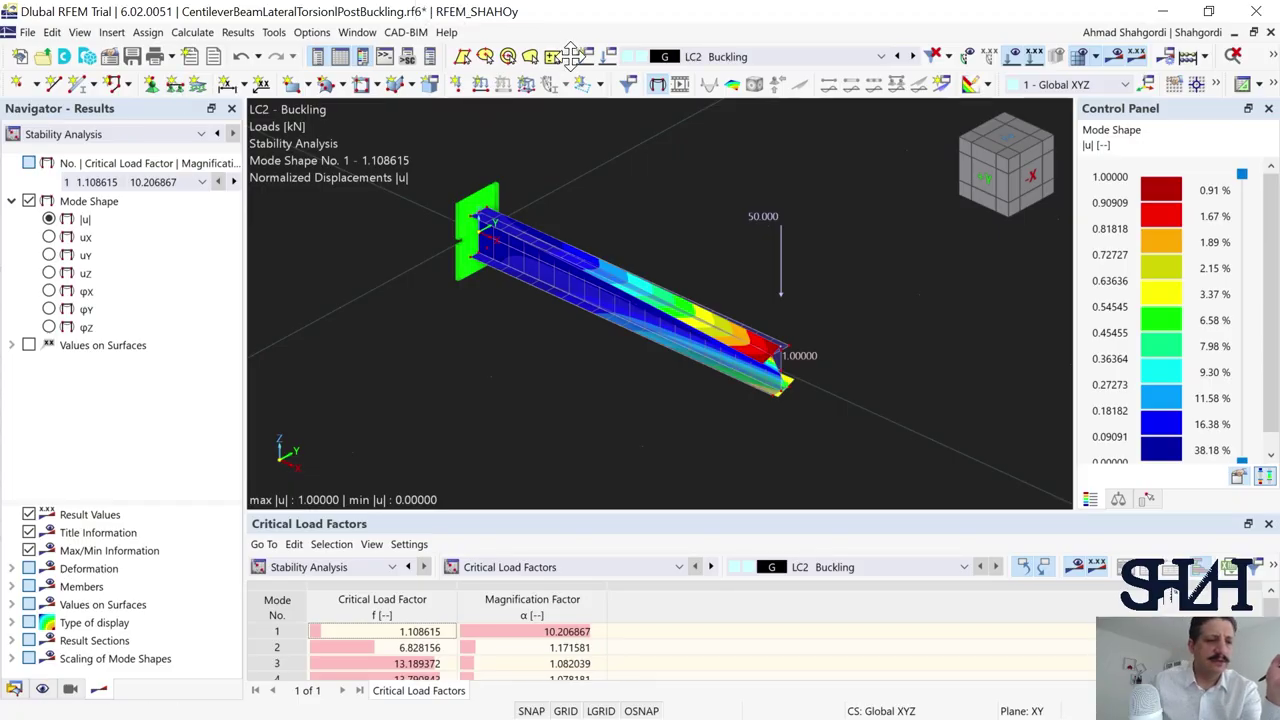
Add a new load case LC3 named PostBuckling and edit its static analysis settings
click(608, 56)
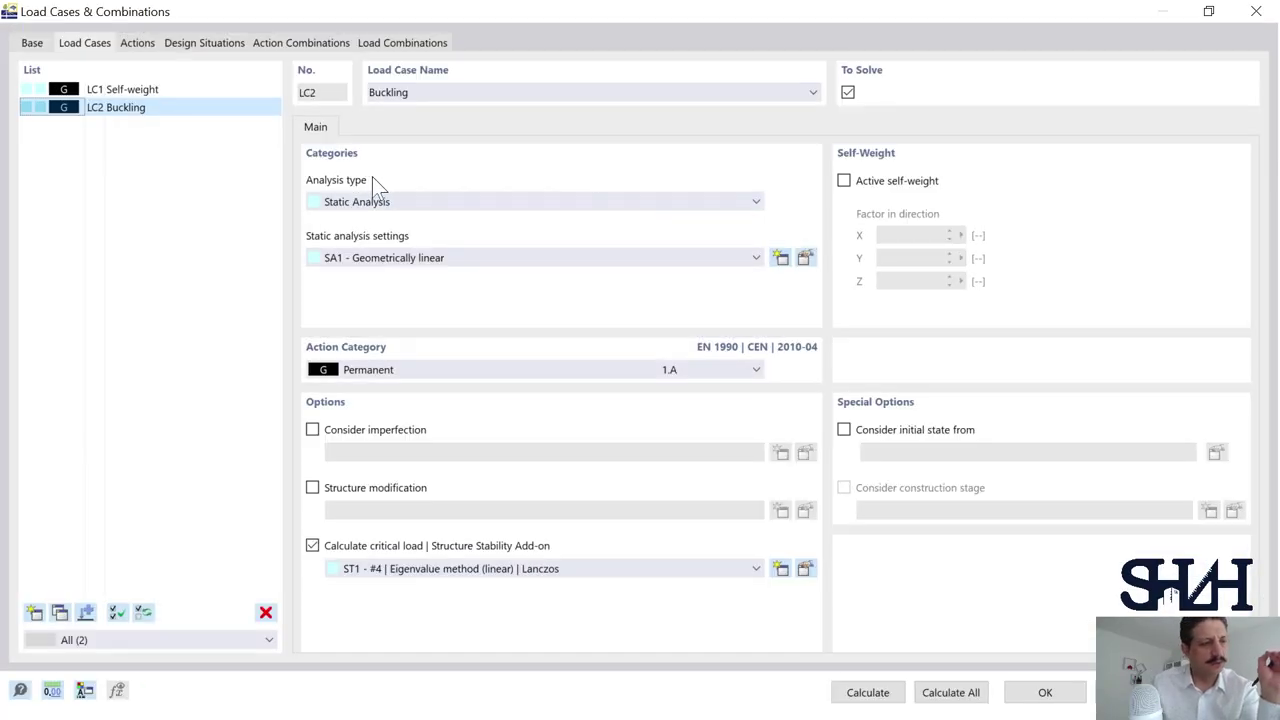
click(34, 612)
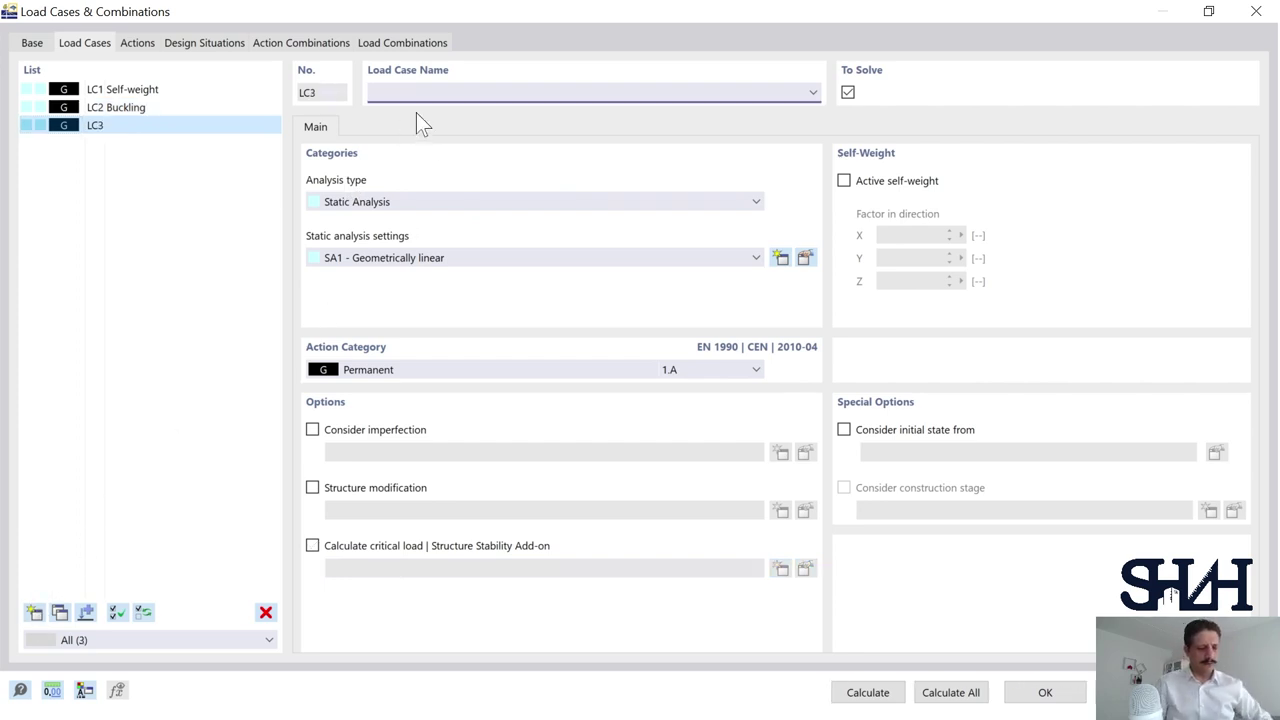
text(PostBuckling)
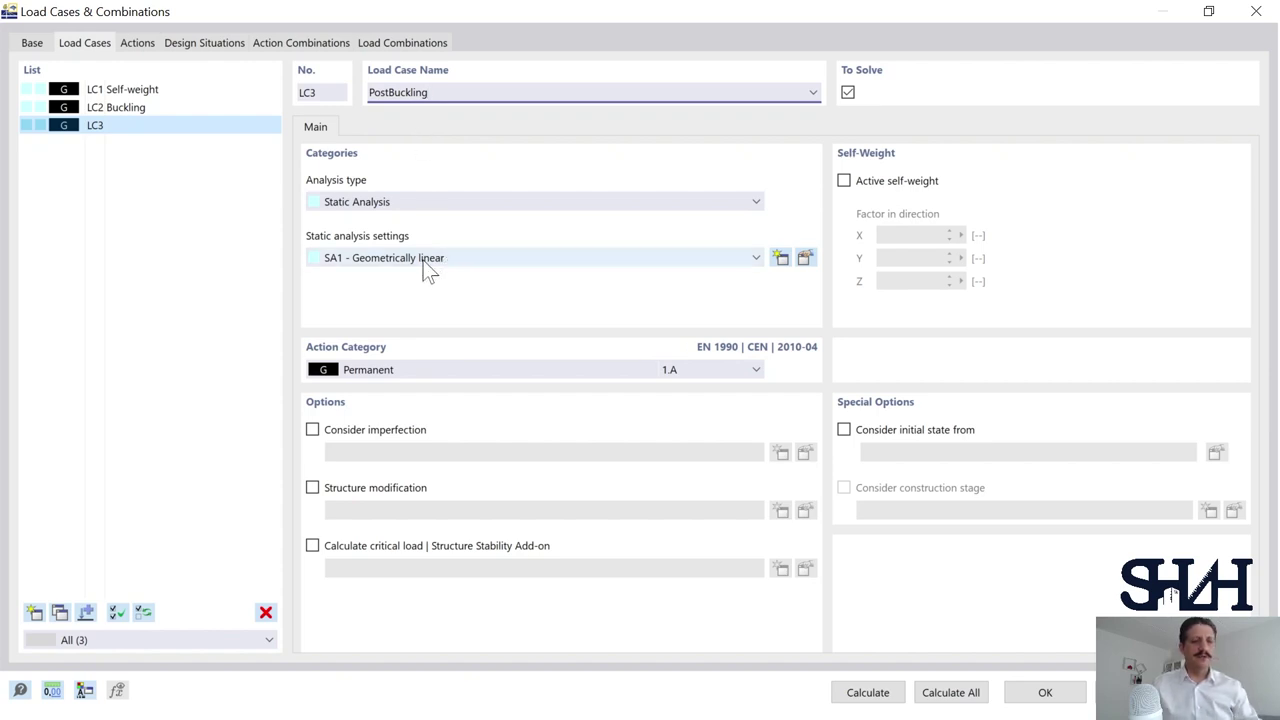
key(Tab)
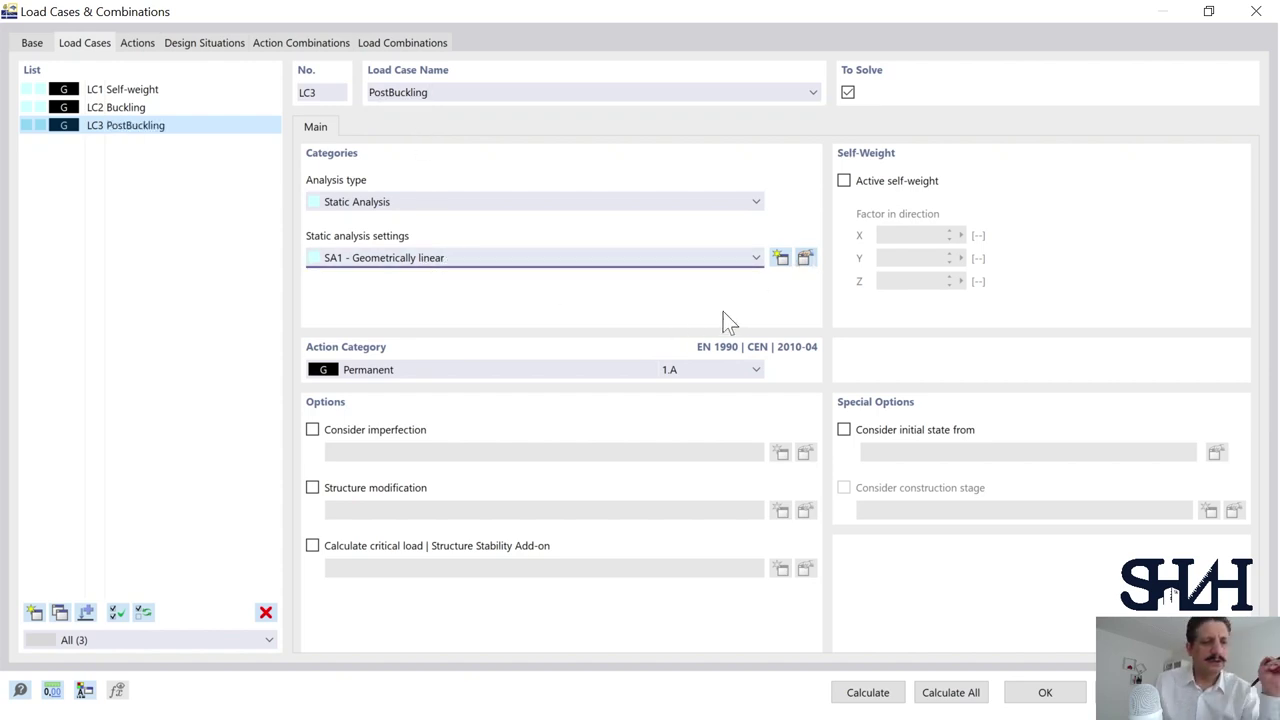
click(807, 258)
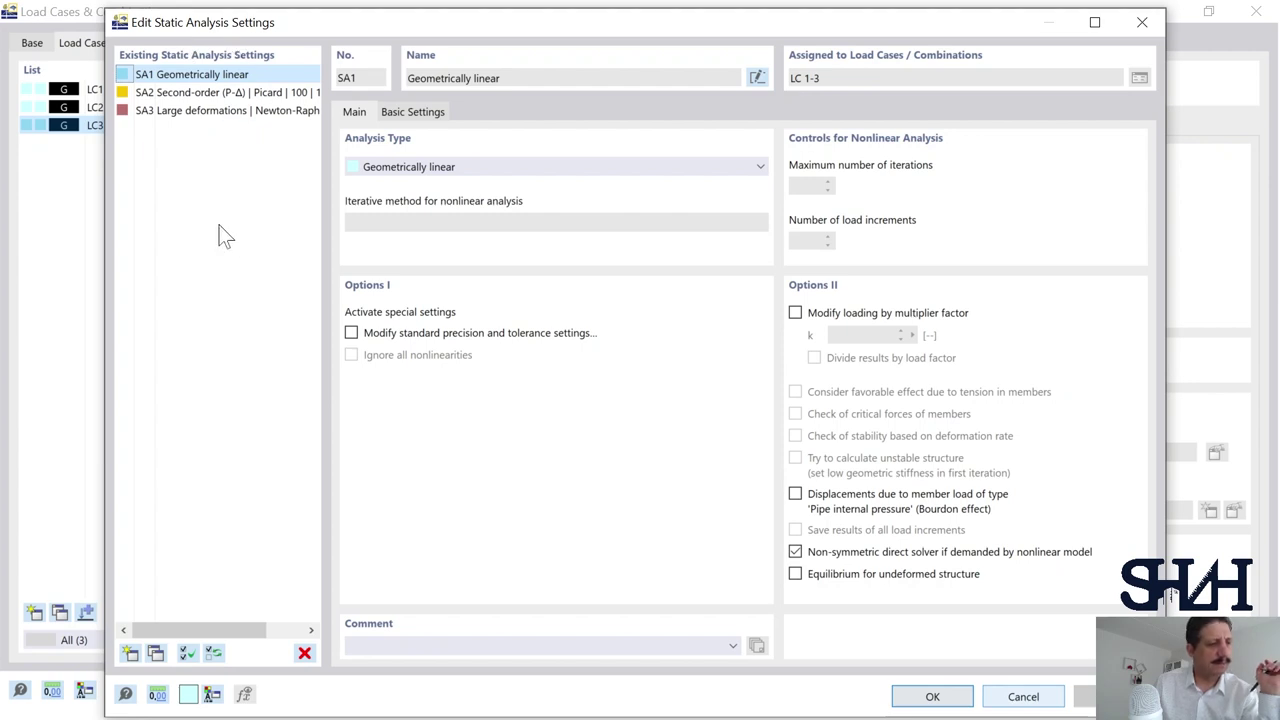
Create a new setting using Large deformations with Newton-Raphson and postcritical analysis
click(131, 653)
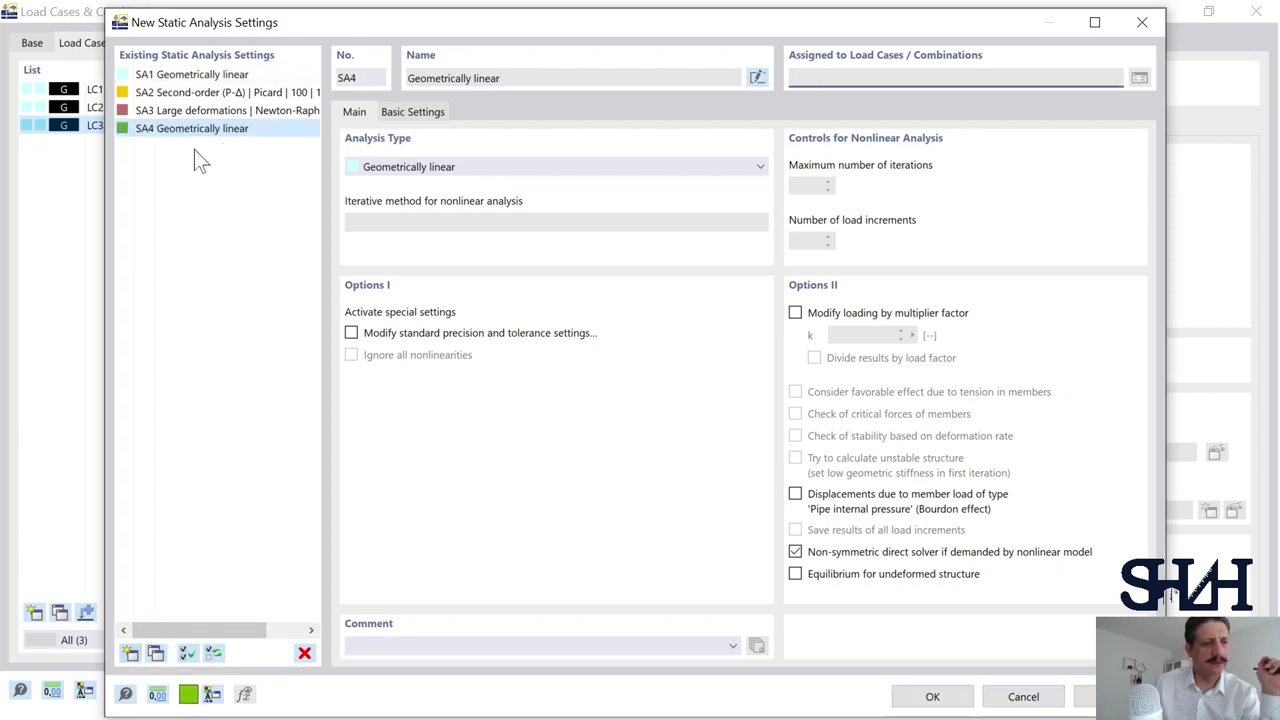
click(411, 168)
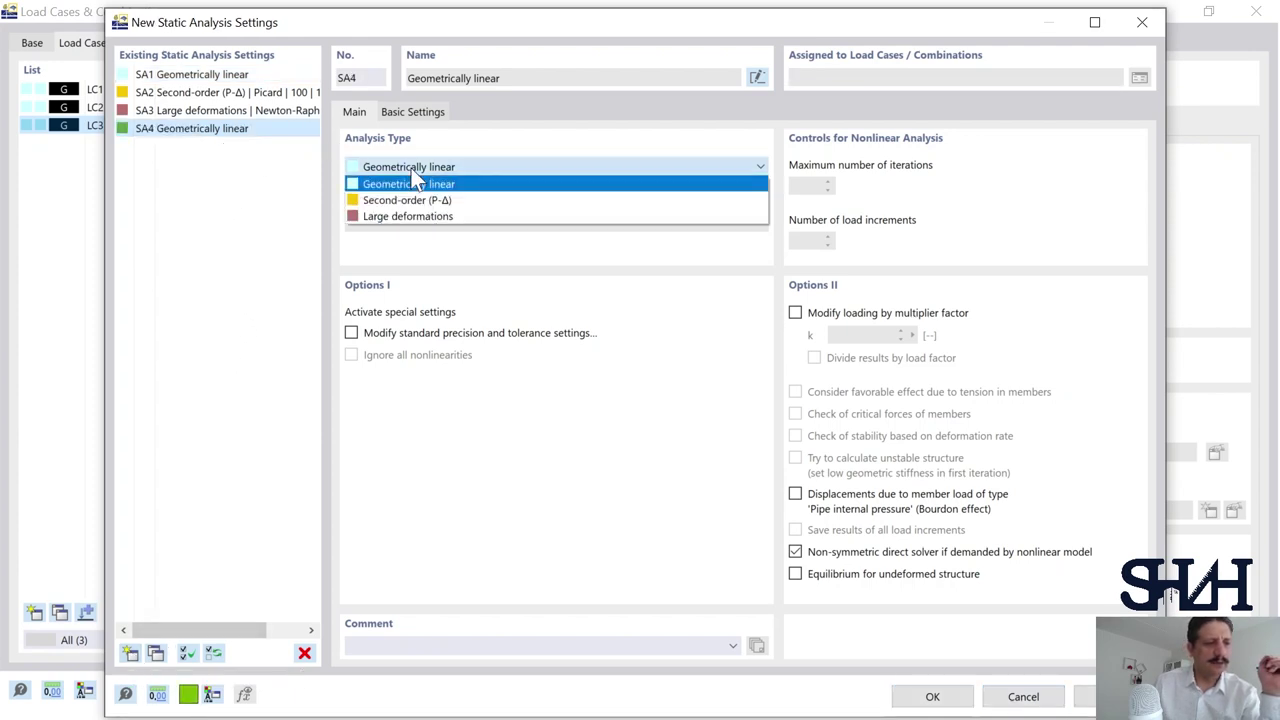
click(420, 216)
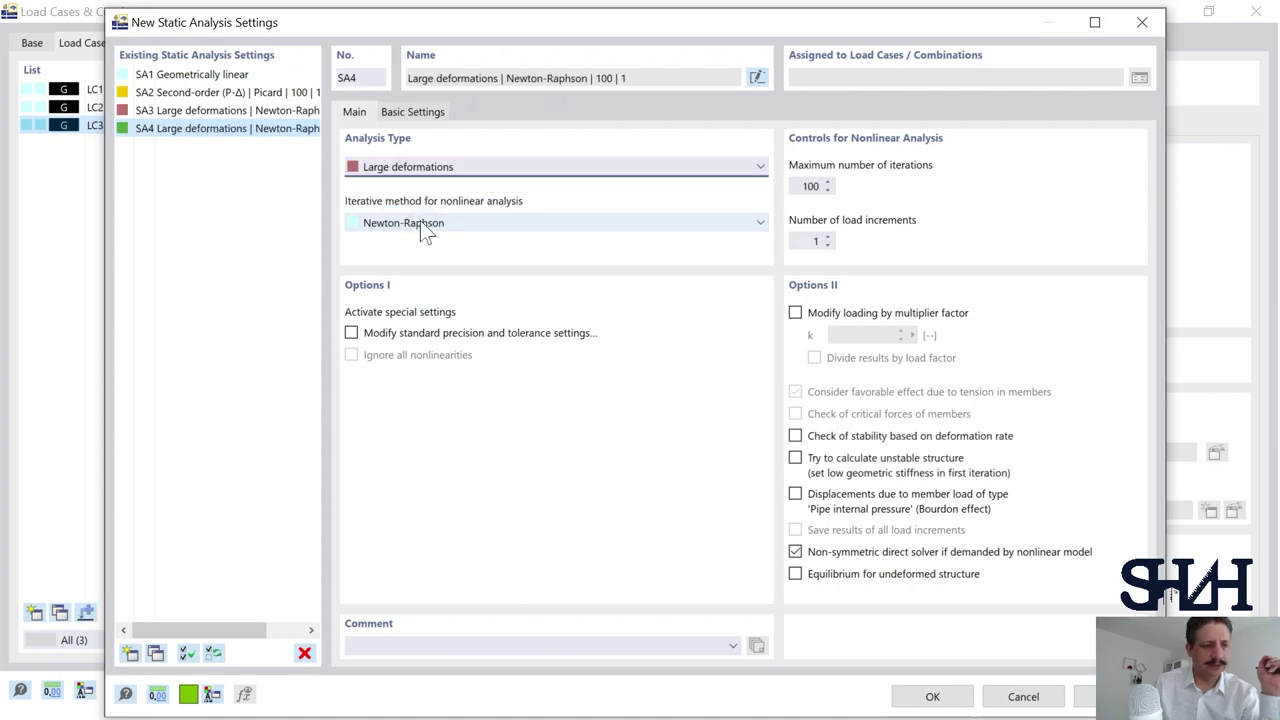
click(431, 224)
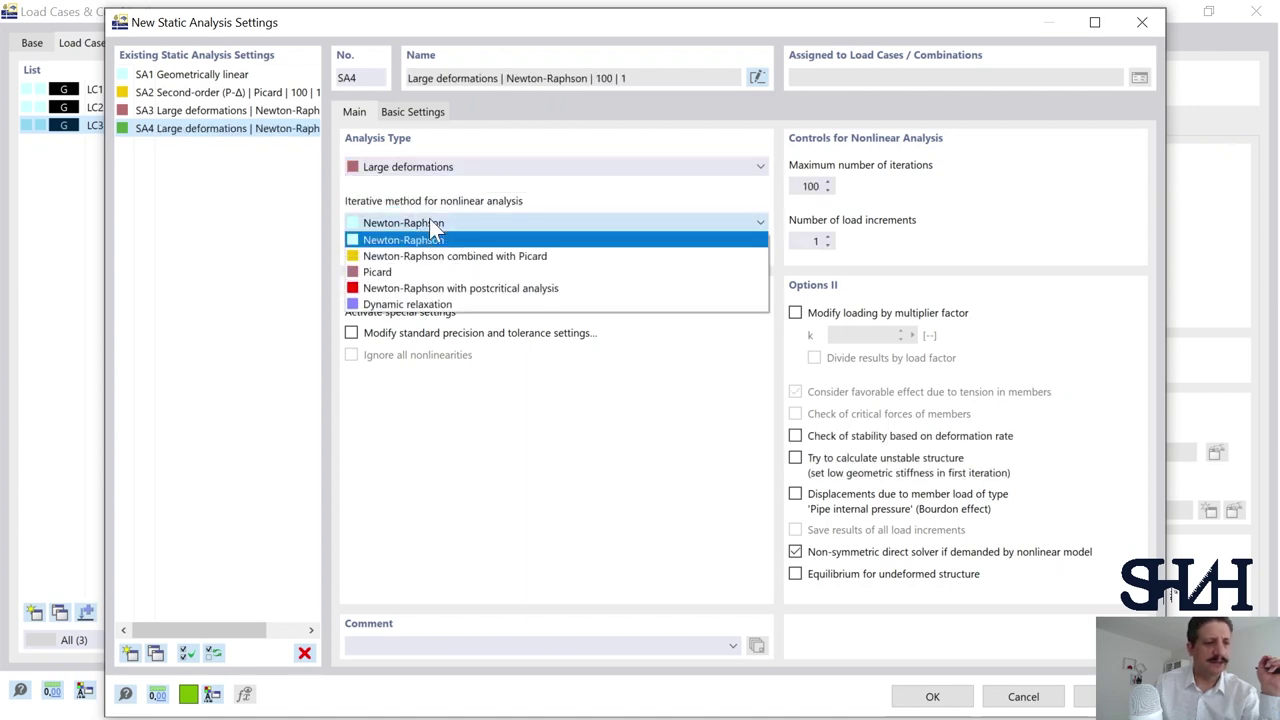
click(484, 290)
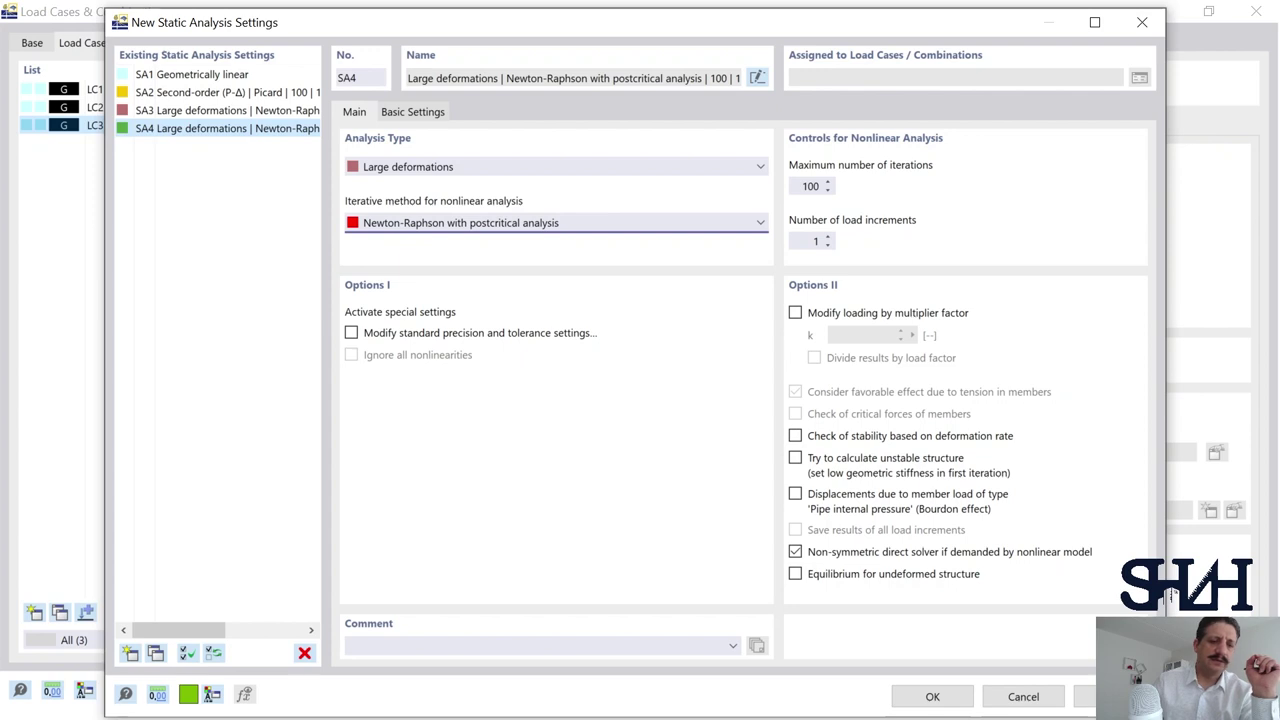
Set 100 load increments, save results of all increments, and confirm SA4
double_click(815, 241)
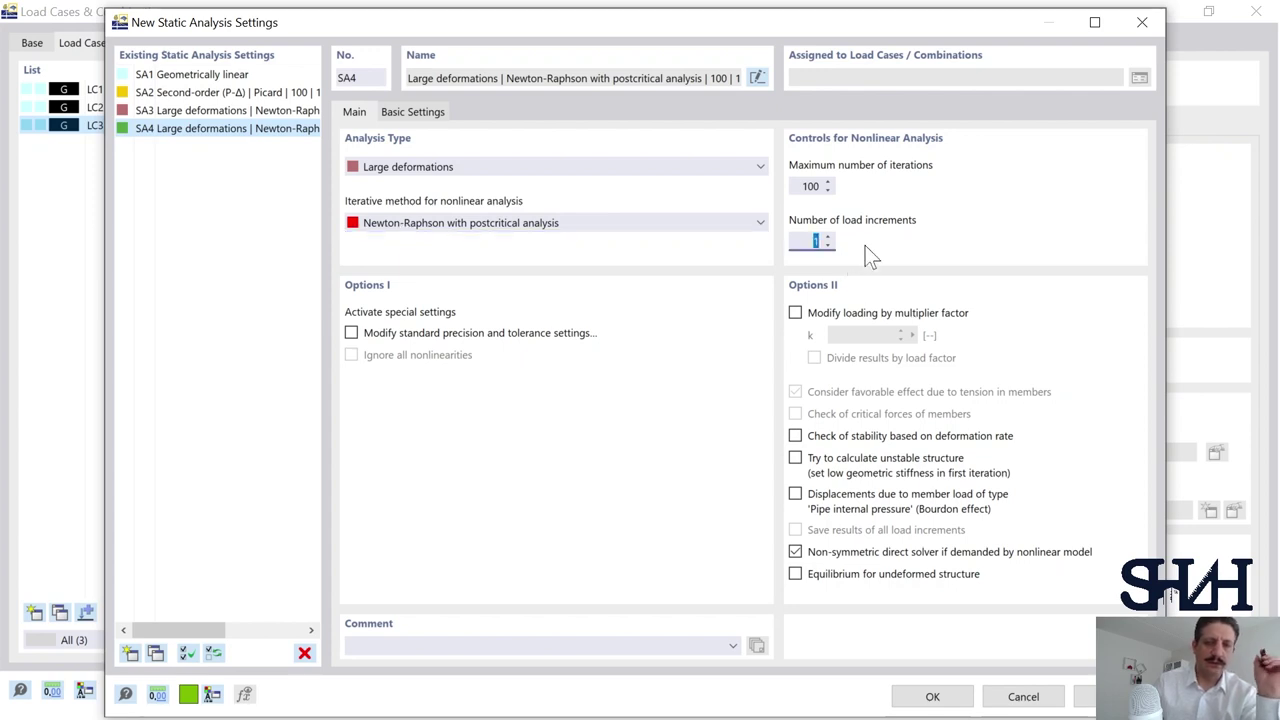
text(100)
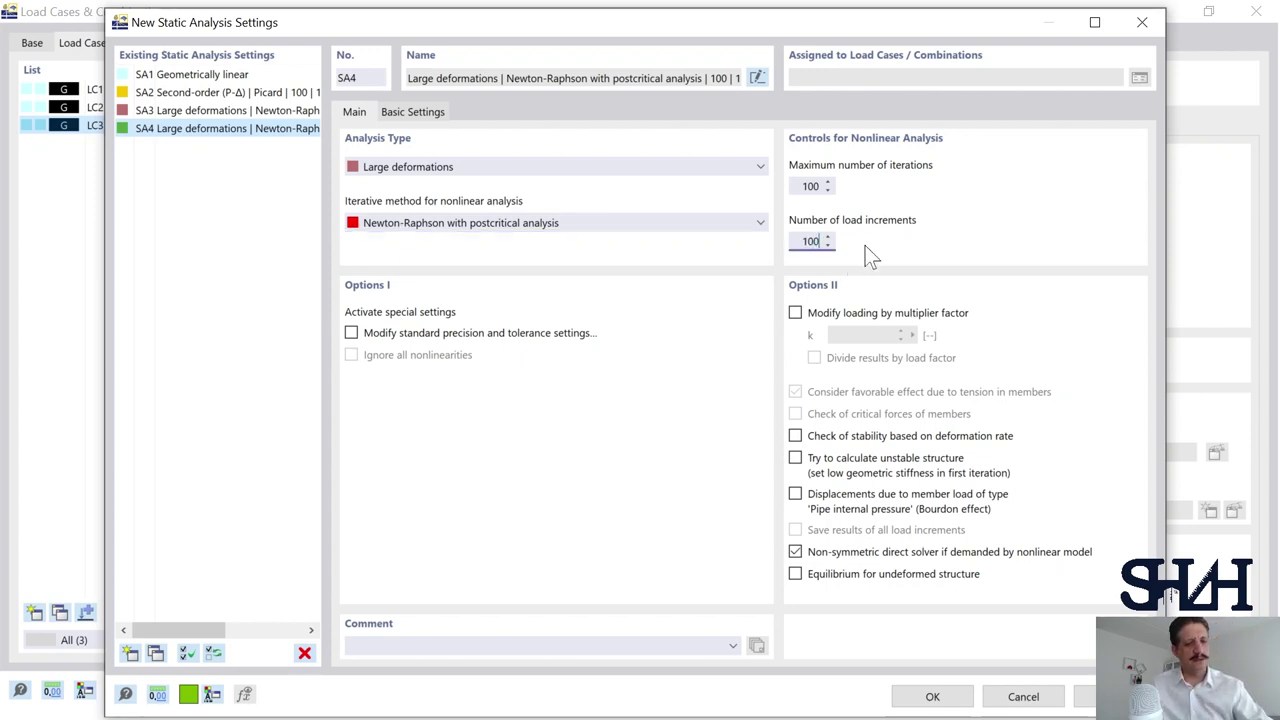
click(807, 182)
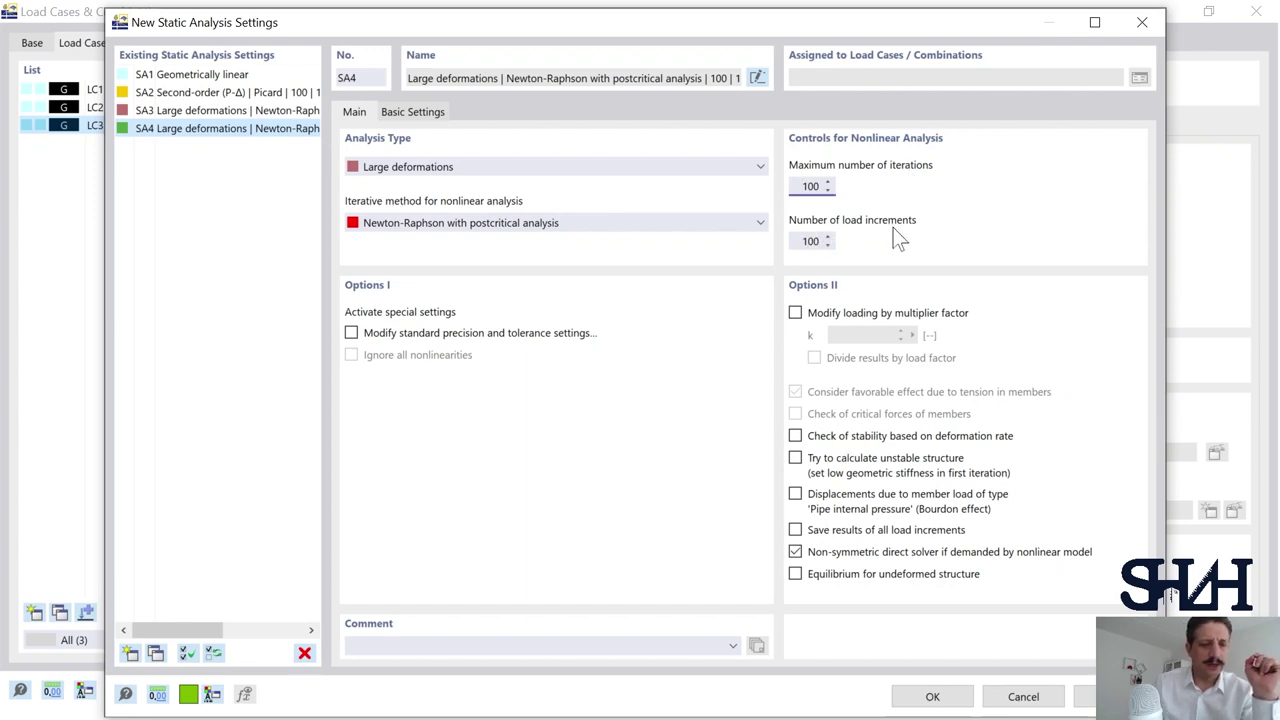
click(795, 531)
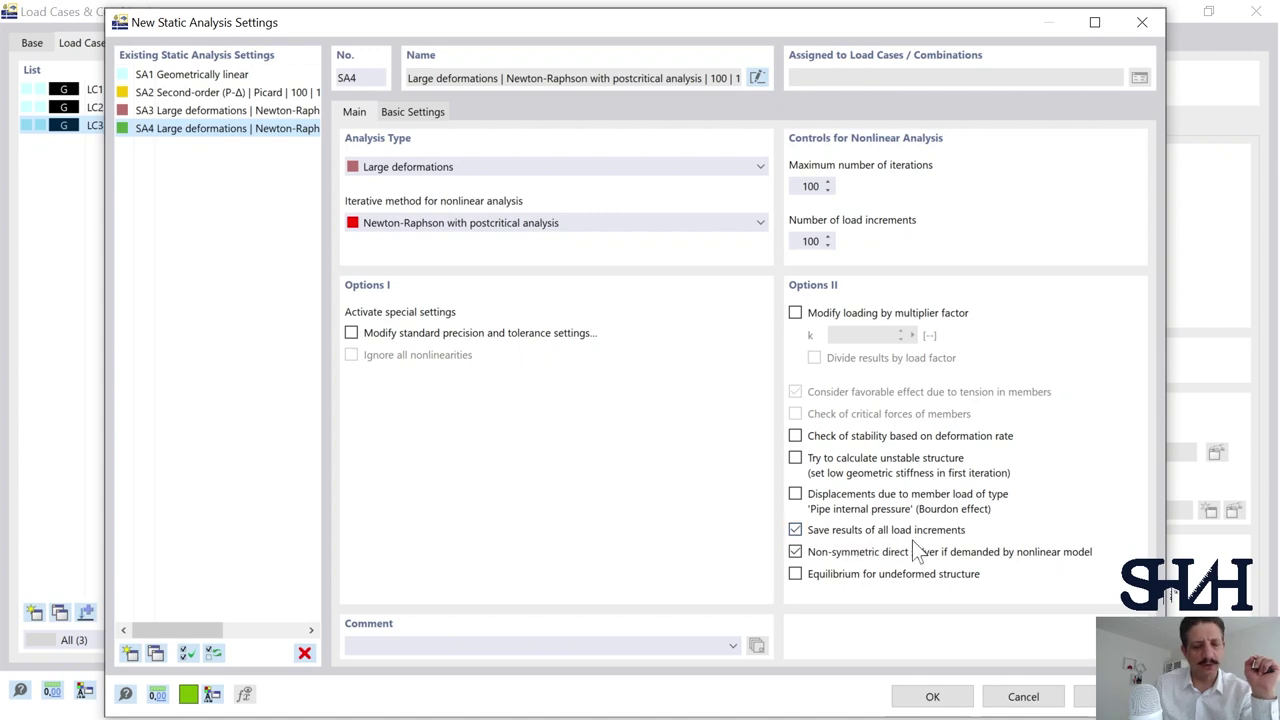
click(930, 694)
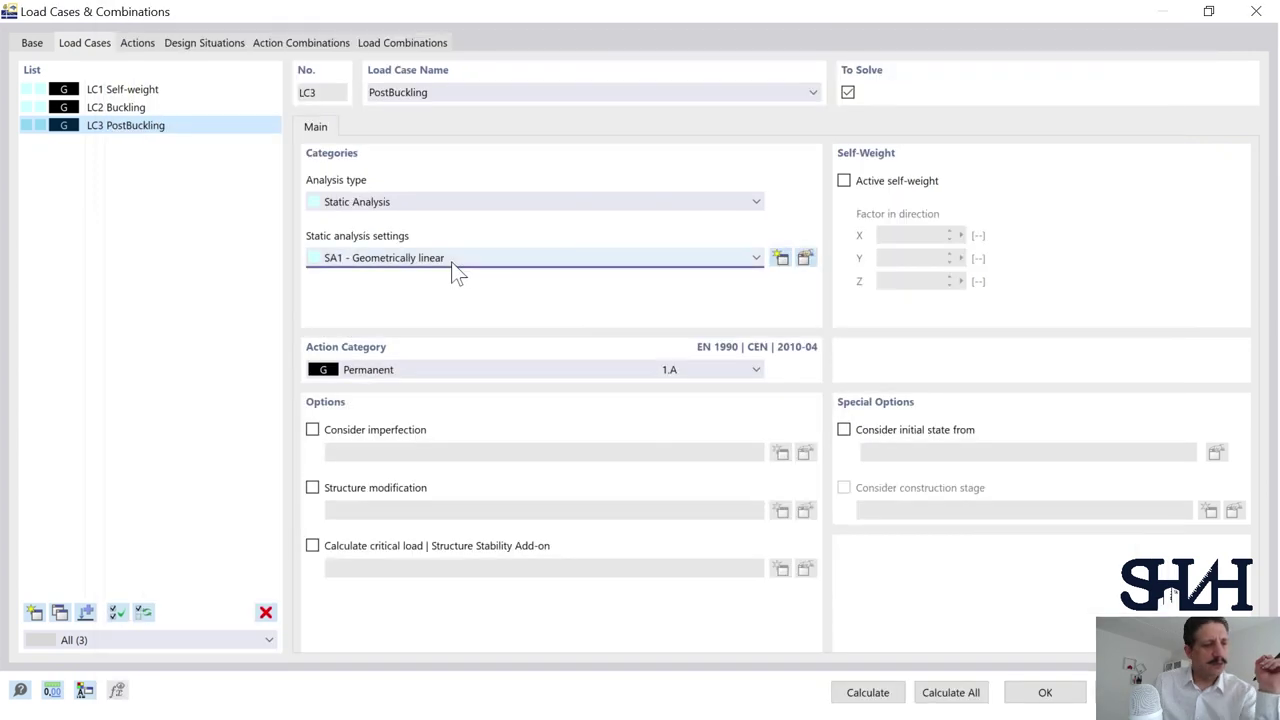
Choose SA4 as LC3's static analysis setting and close Load Cases & Combinations
click(415, 256)
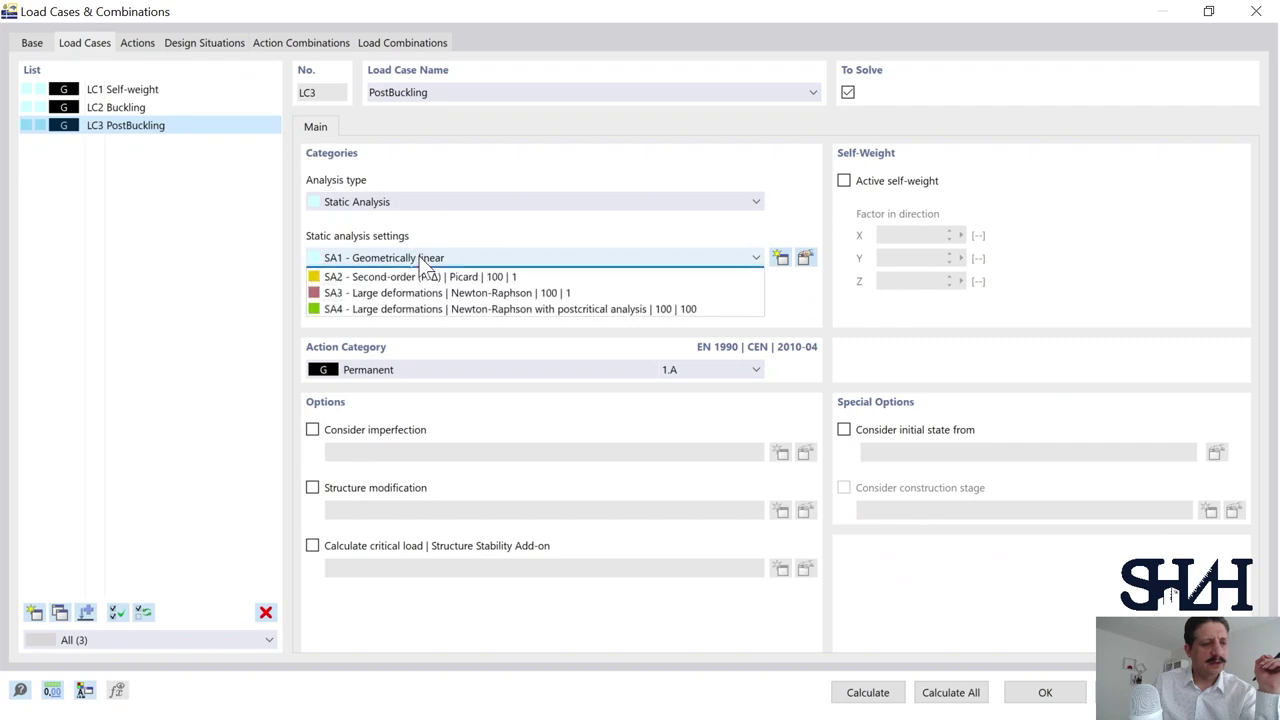
click(428, 323)
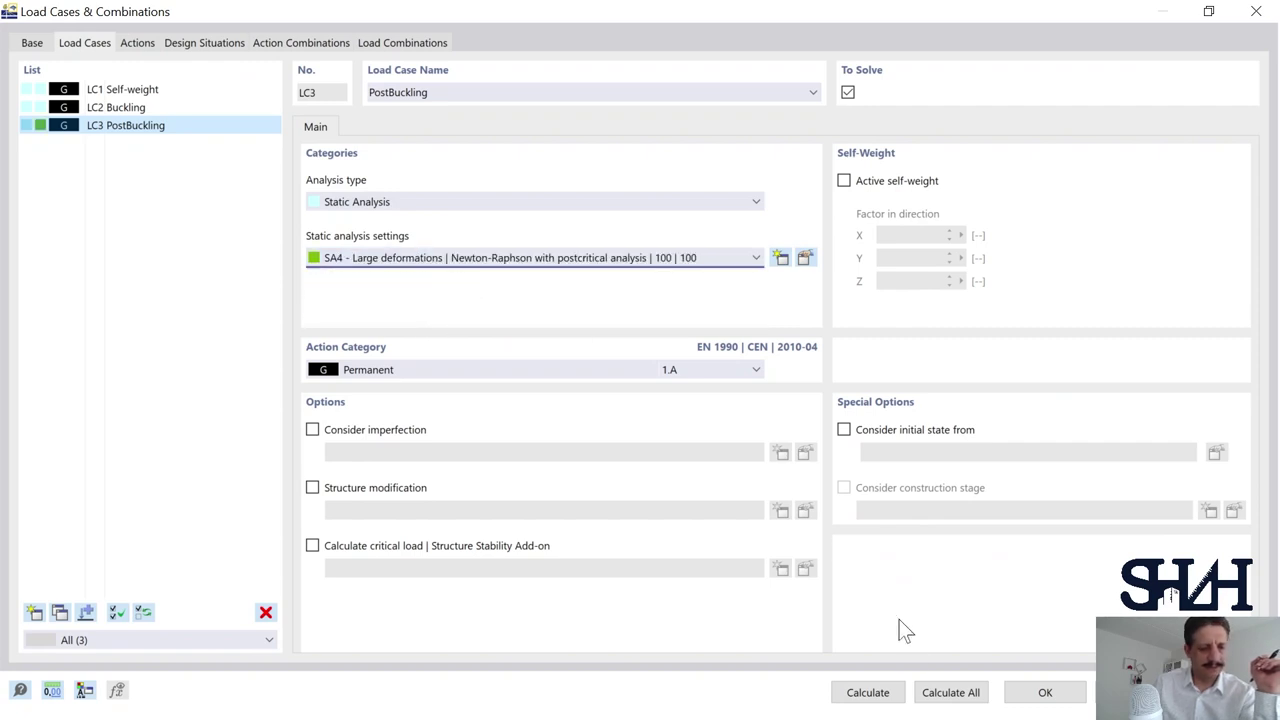
key(Return)
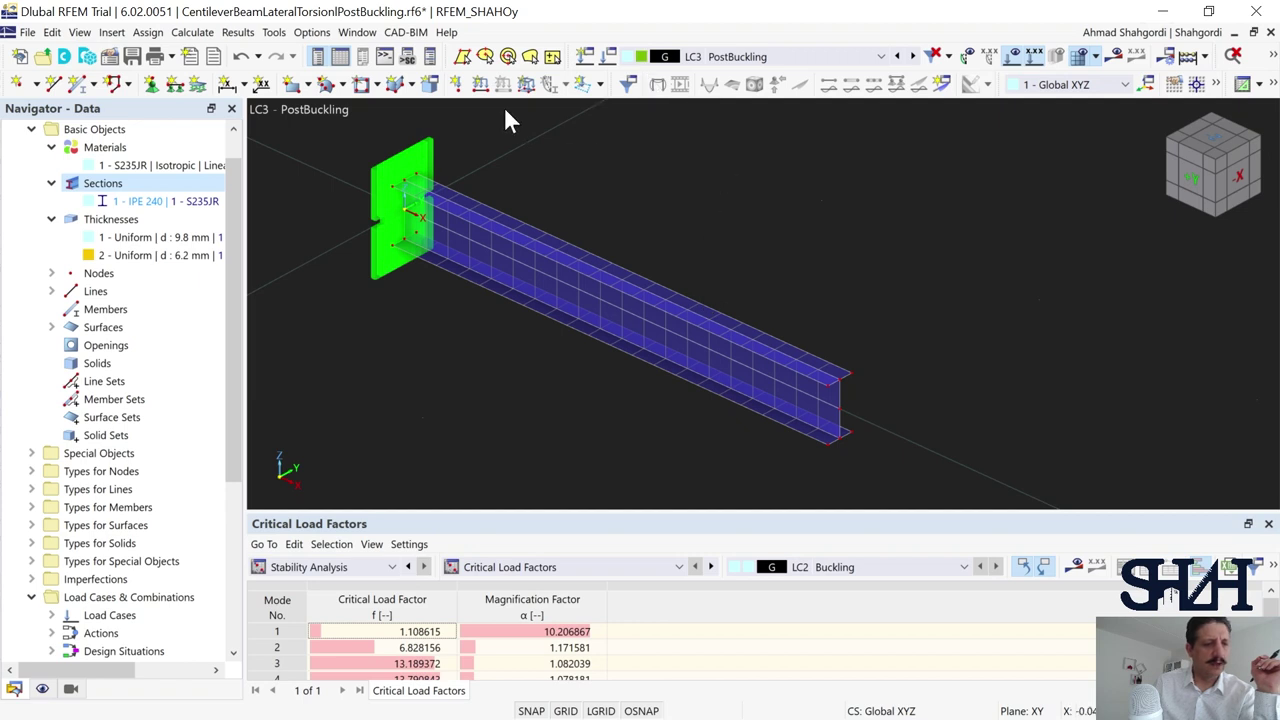
Define a new nodal load with Fz = -75 kN
click(456, 84)
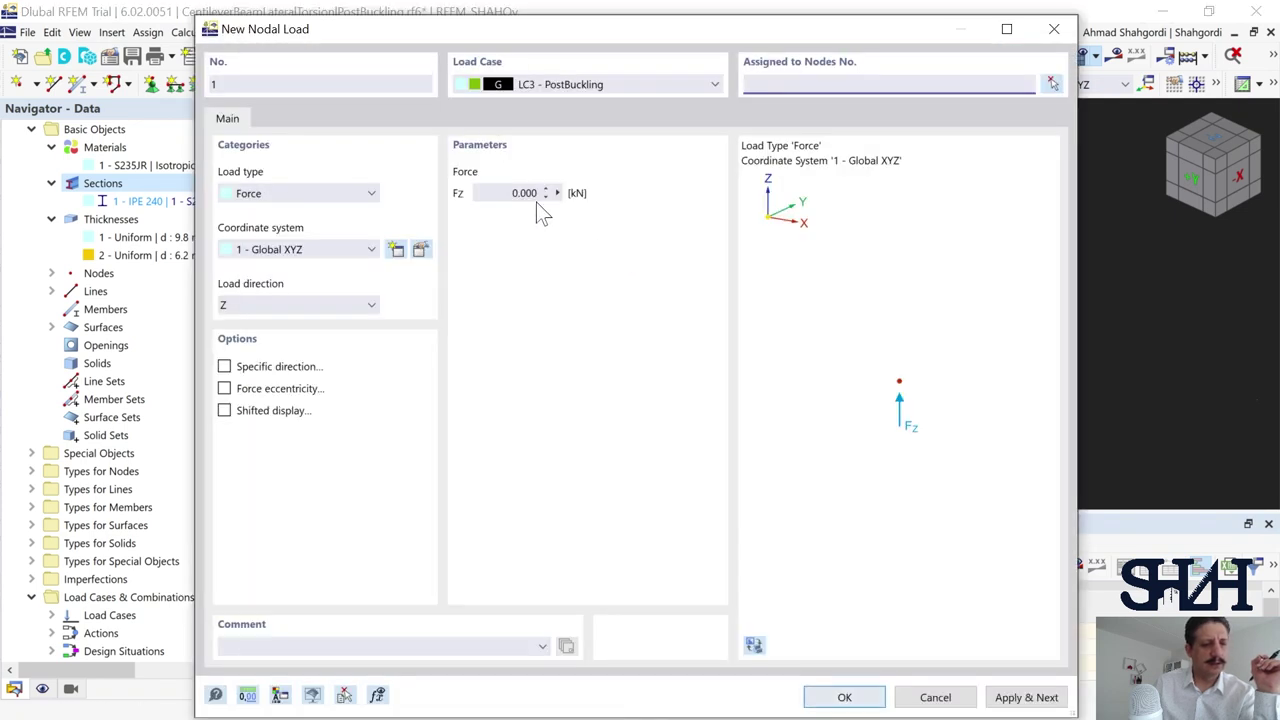
double_click(537, 200)
key(BackSpace)
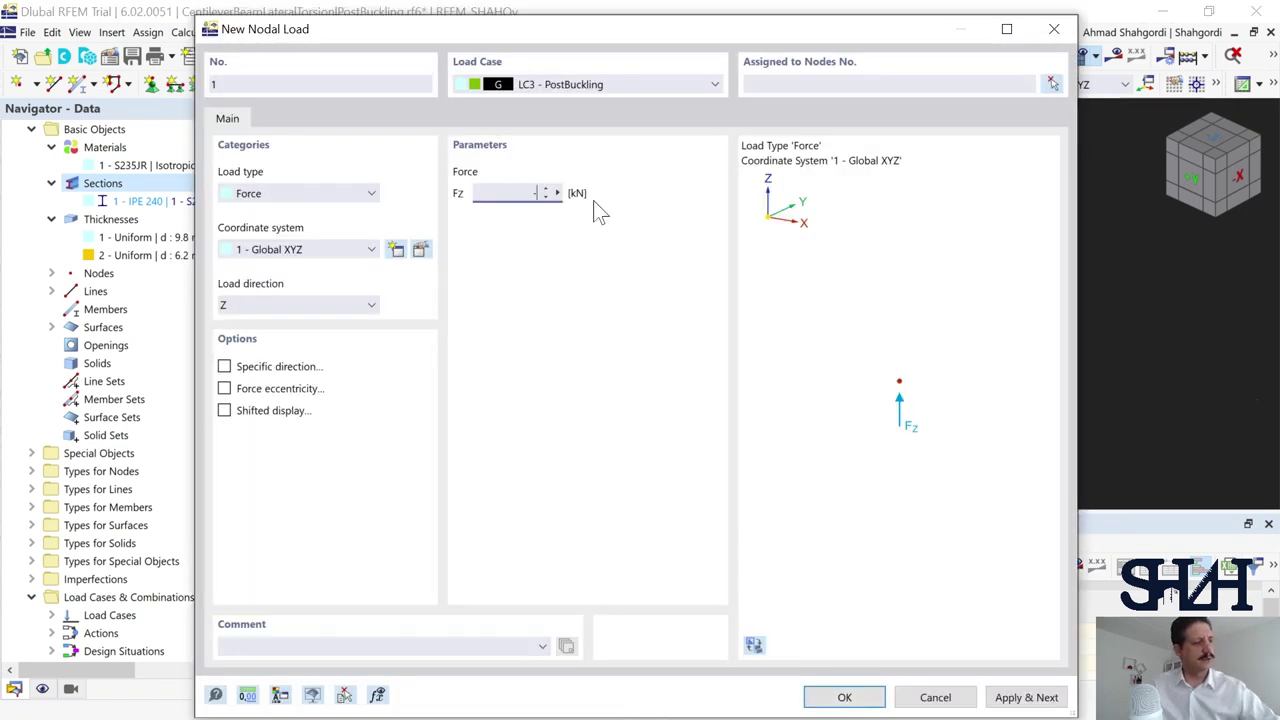
text(-75)
key(Return)
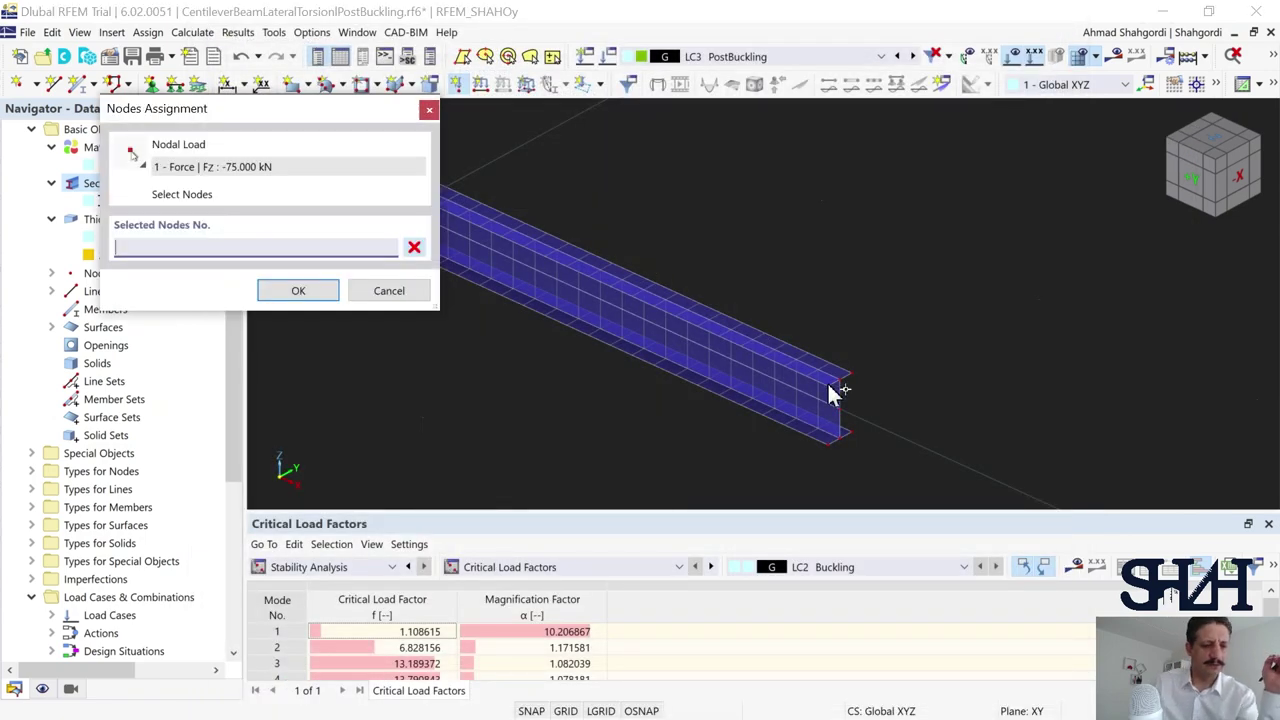
Assign the load to the beam's free-end node and request LC3 results
click(838, 380)
click(296, 290)
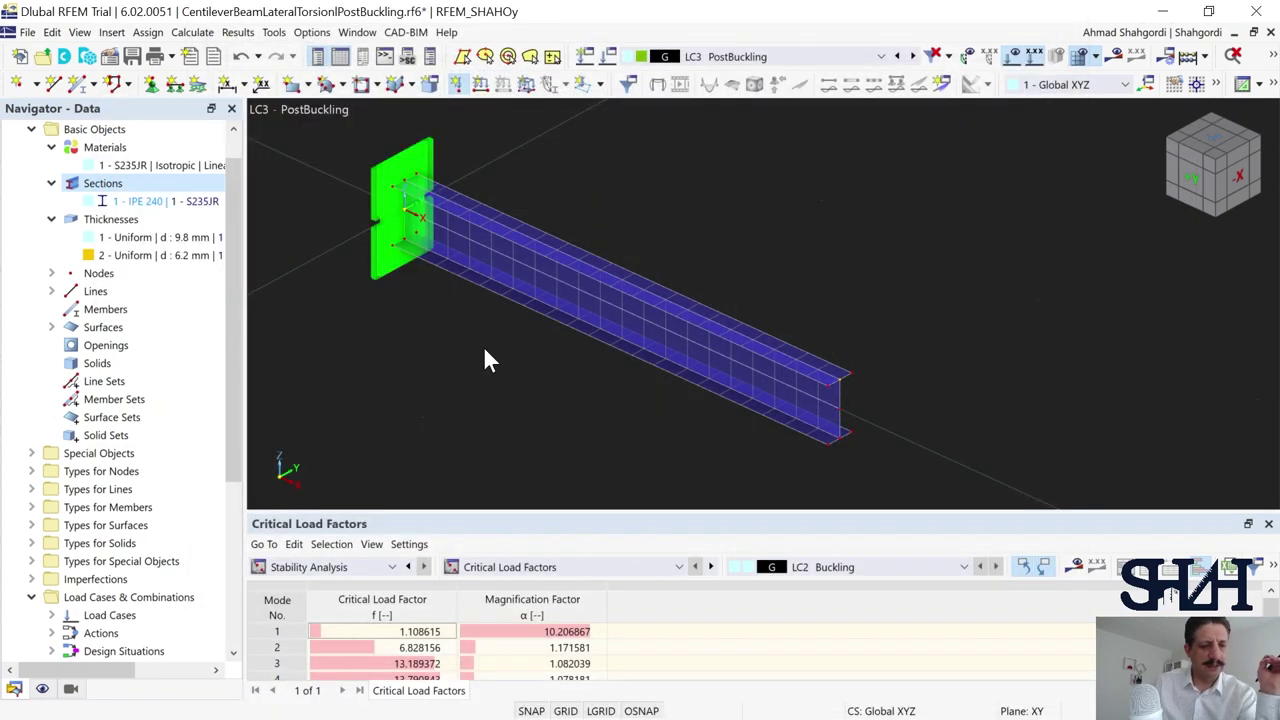
middle_drag(600, 377, 592, 377)
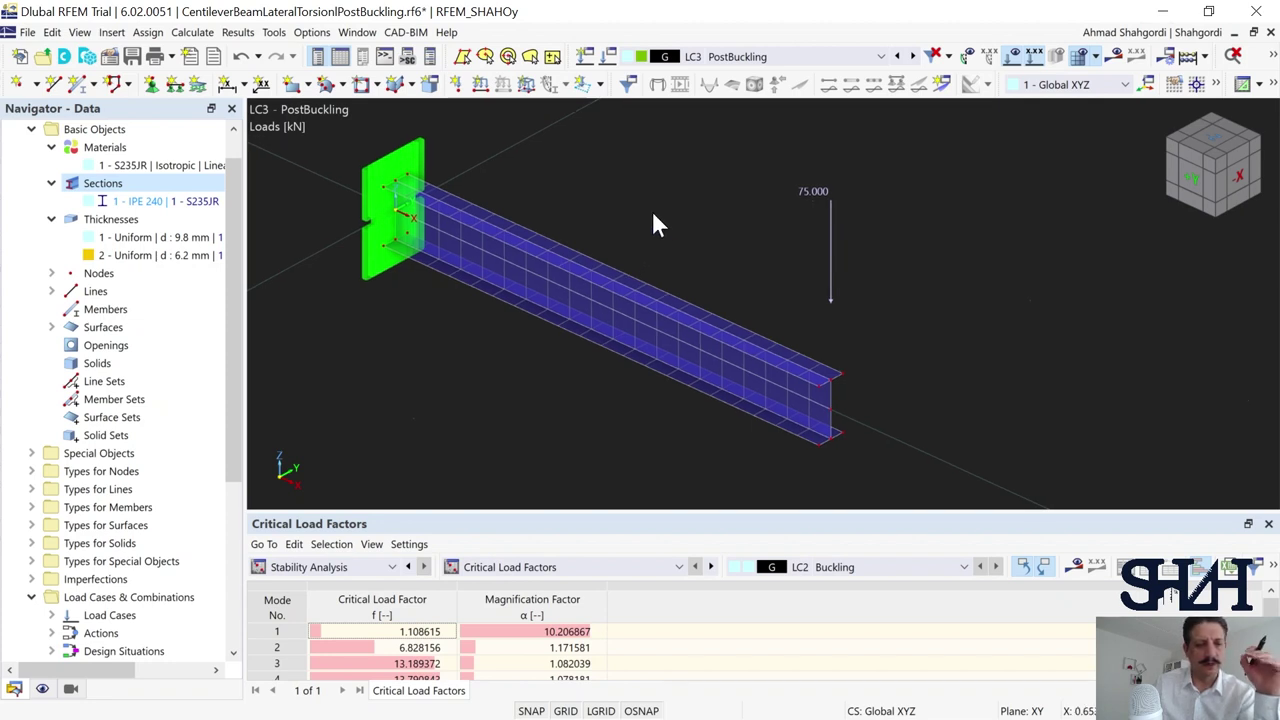
click(1067, 95)
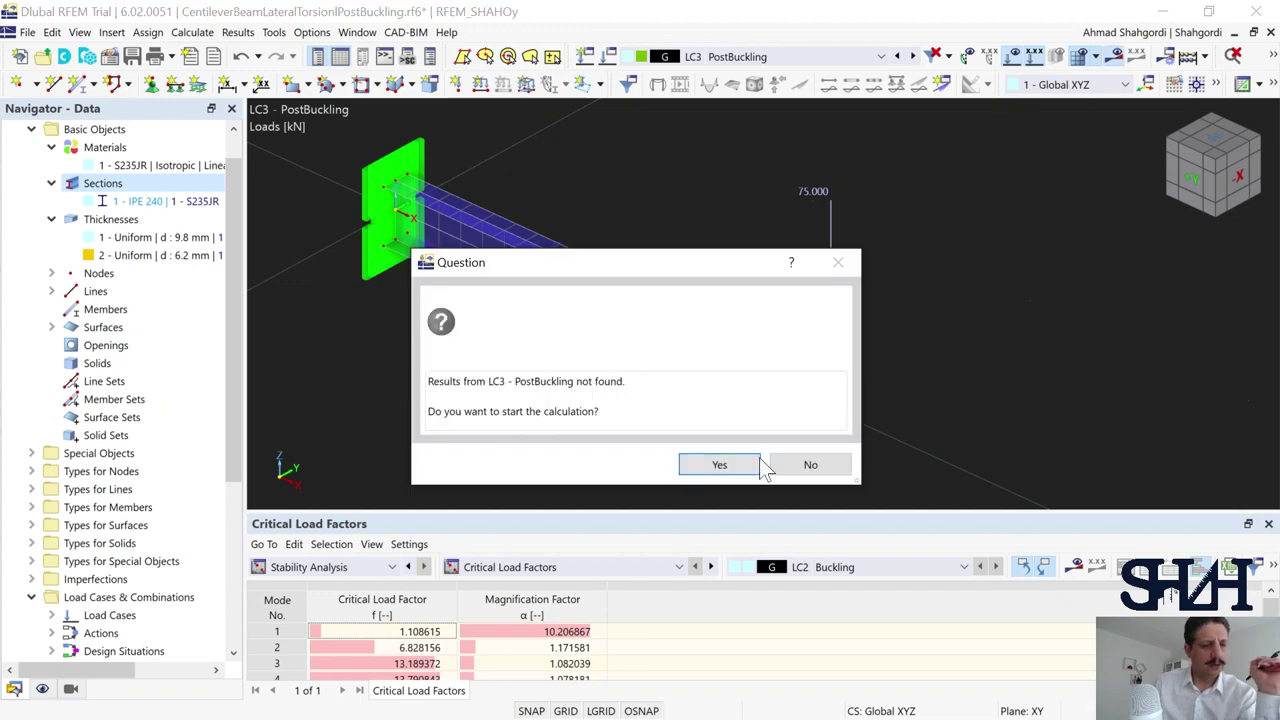
Calculate LC3 PostBuckling and wait for the errors-and-warnings report
click(727, 466)
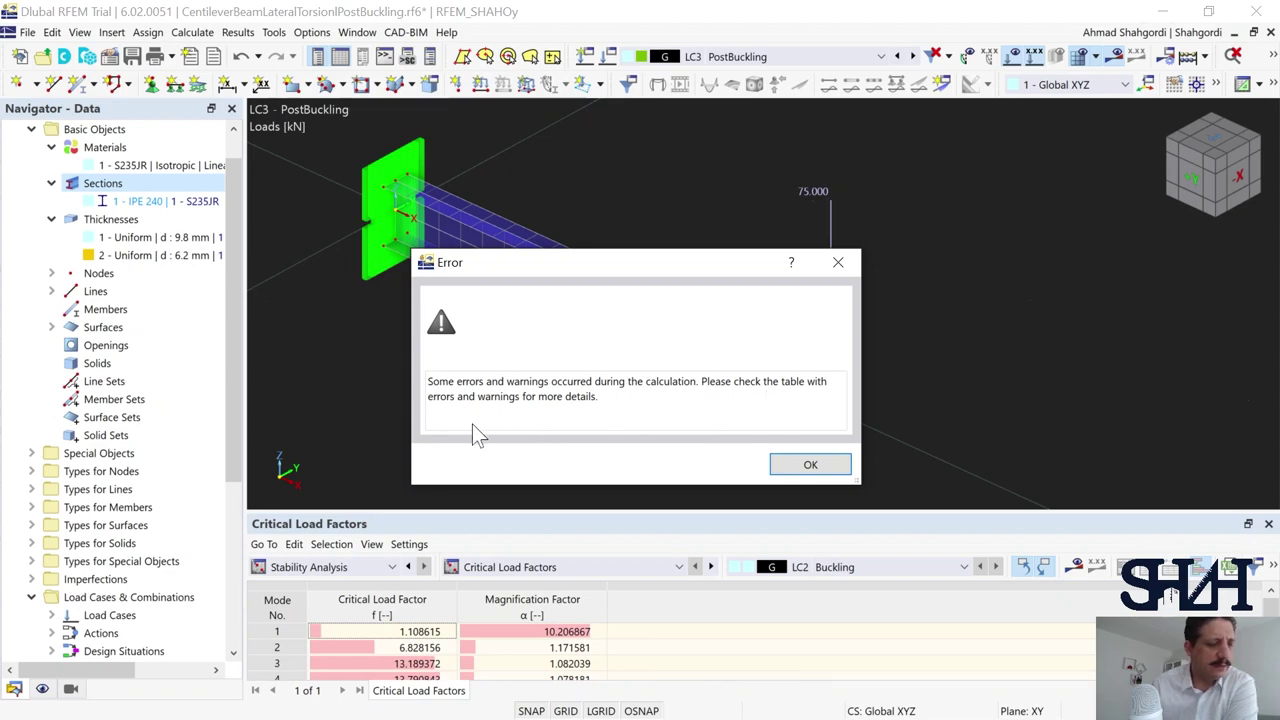
Dismiss the error, review the LC3 non-convergence warning, show uY deformations, switch Navigator to Data
click(809, 464)
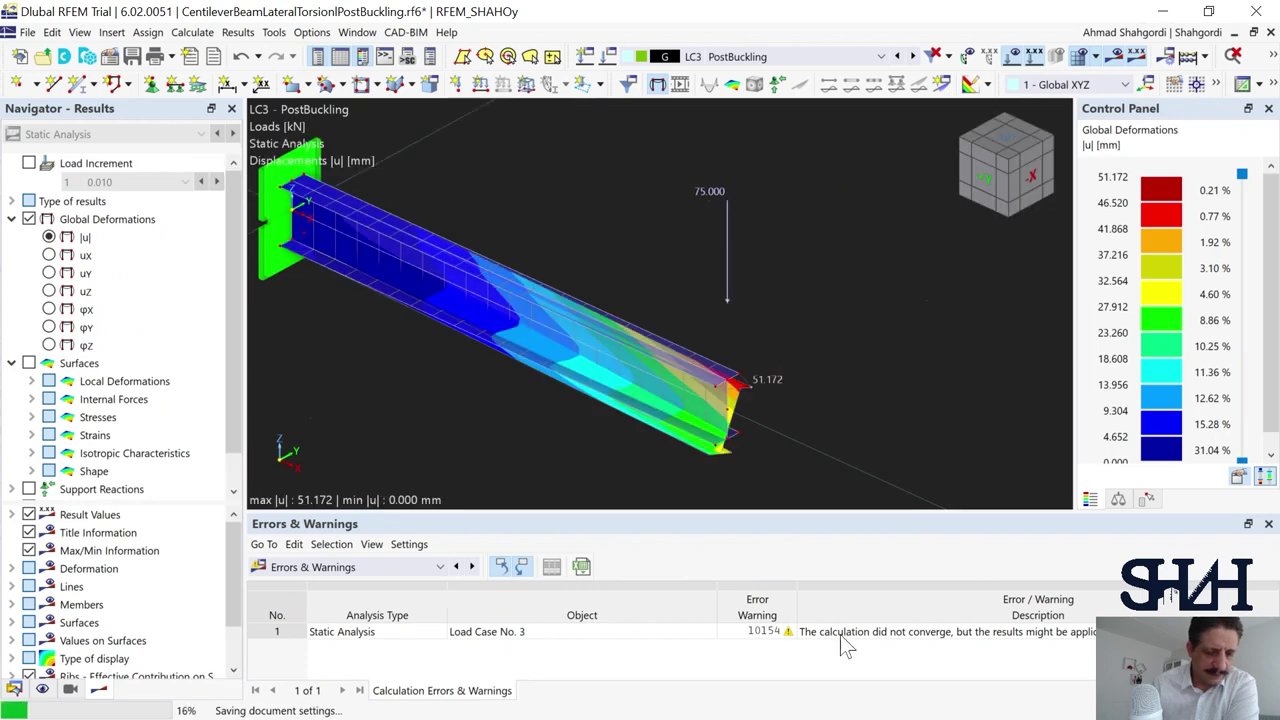
click(815, 633)
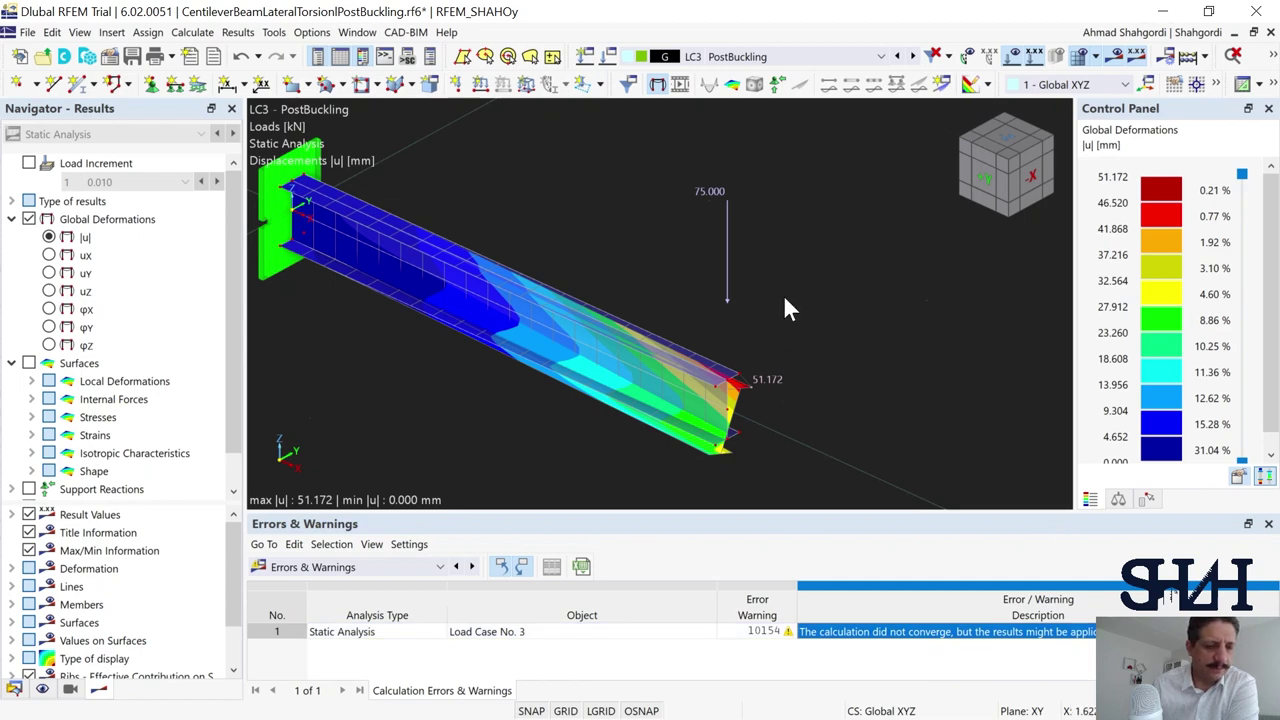
middle_drag(785, 300, 822, 280)
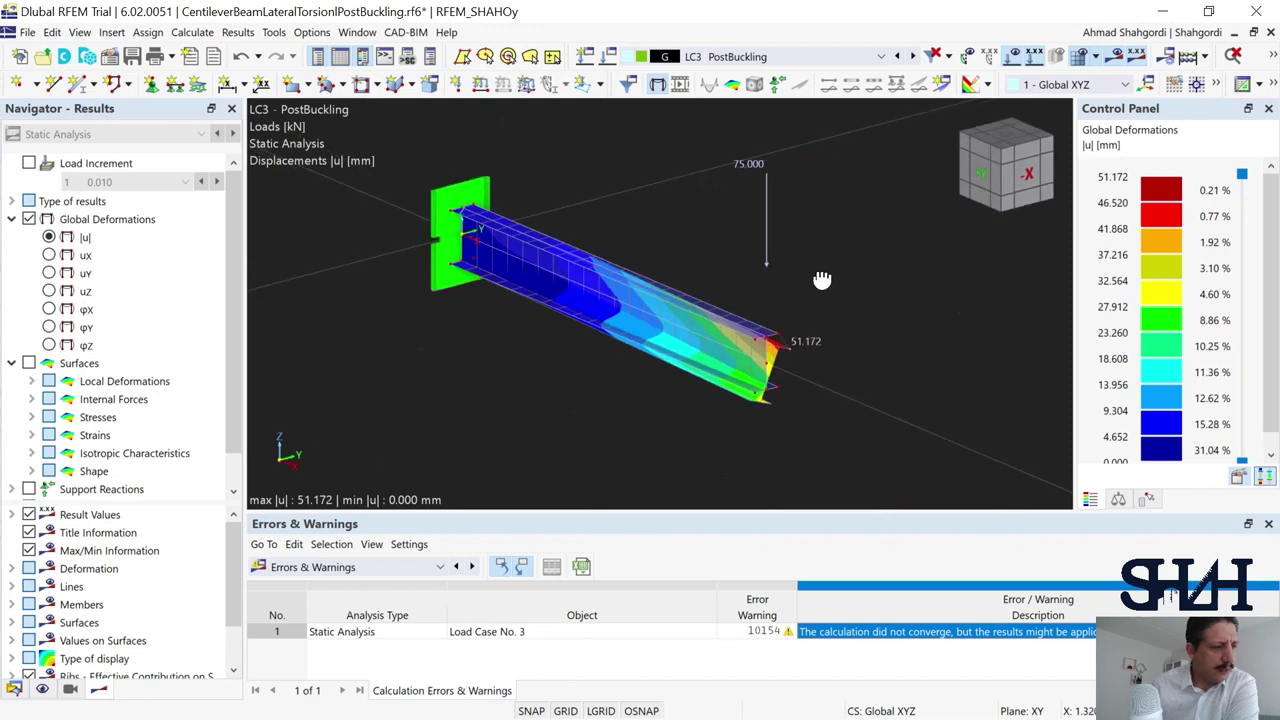
click(66, 275)
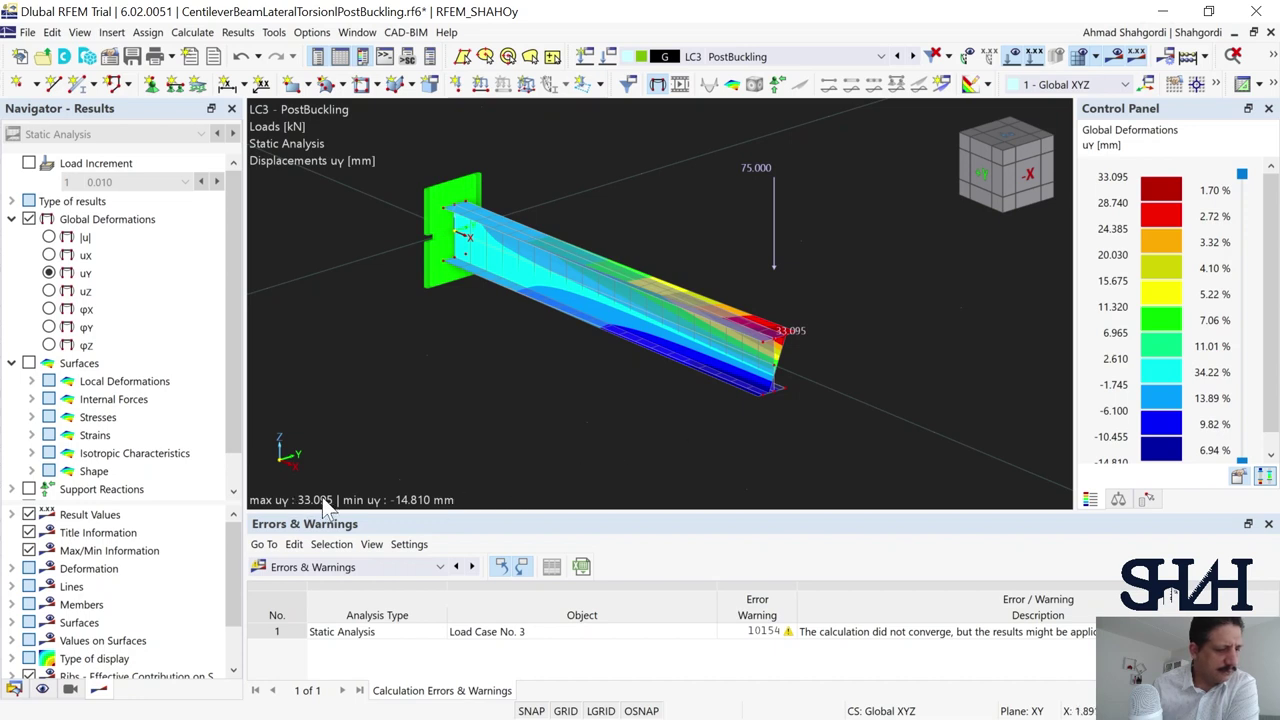
middle_drag(705, 422, 680, 391)
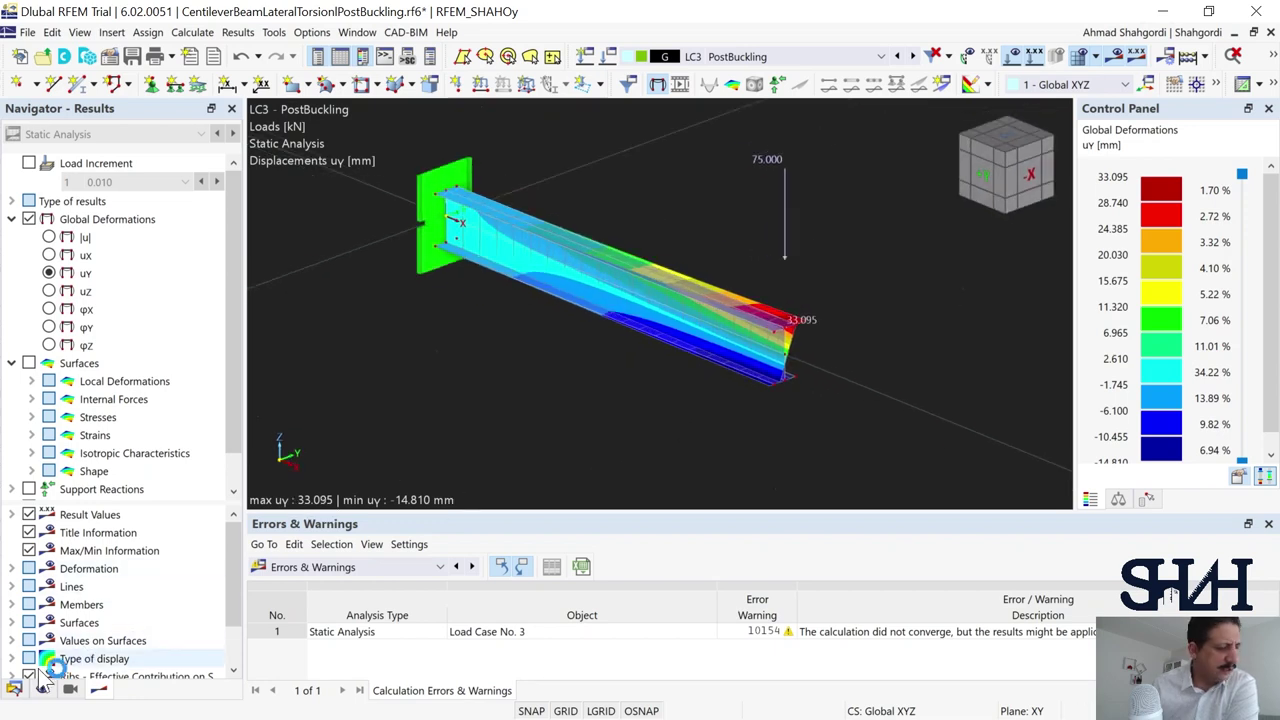
click(14, 690)
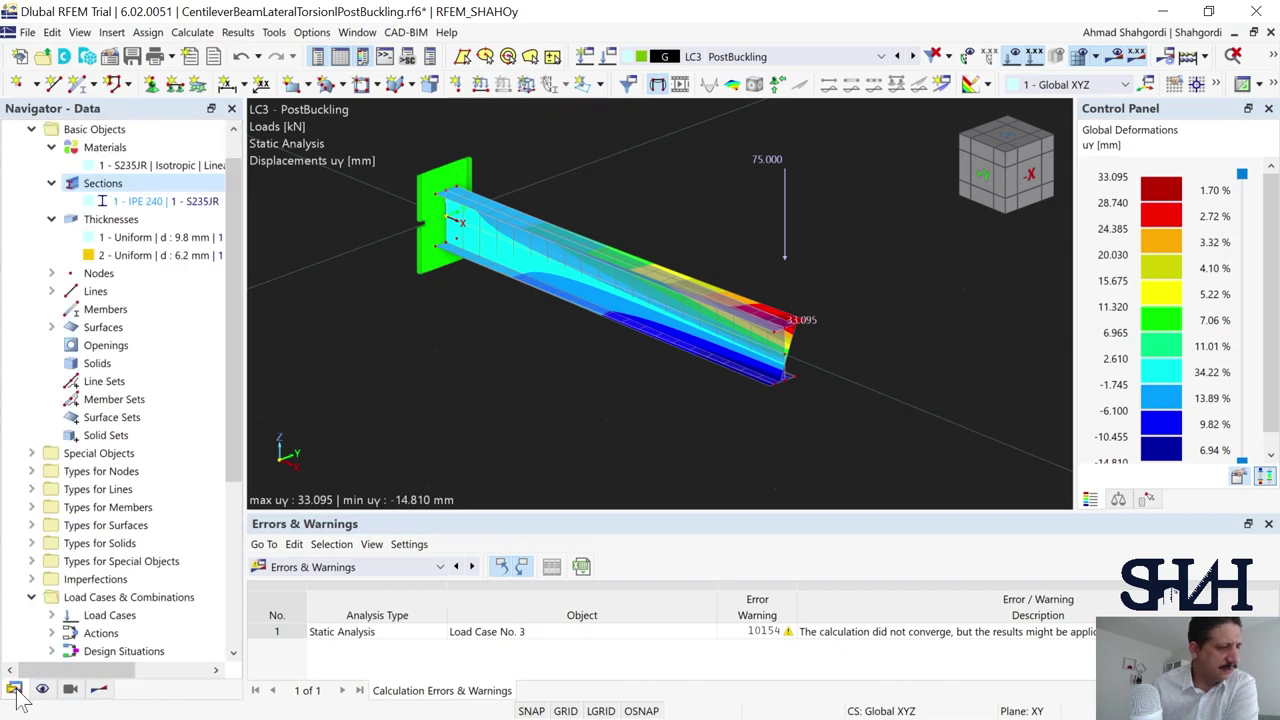
Start a new calculation diagram plotting Nodes - Global Deformations uY of node 6 horizontally
scroll(88, 540, down, 5)
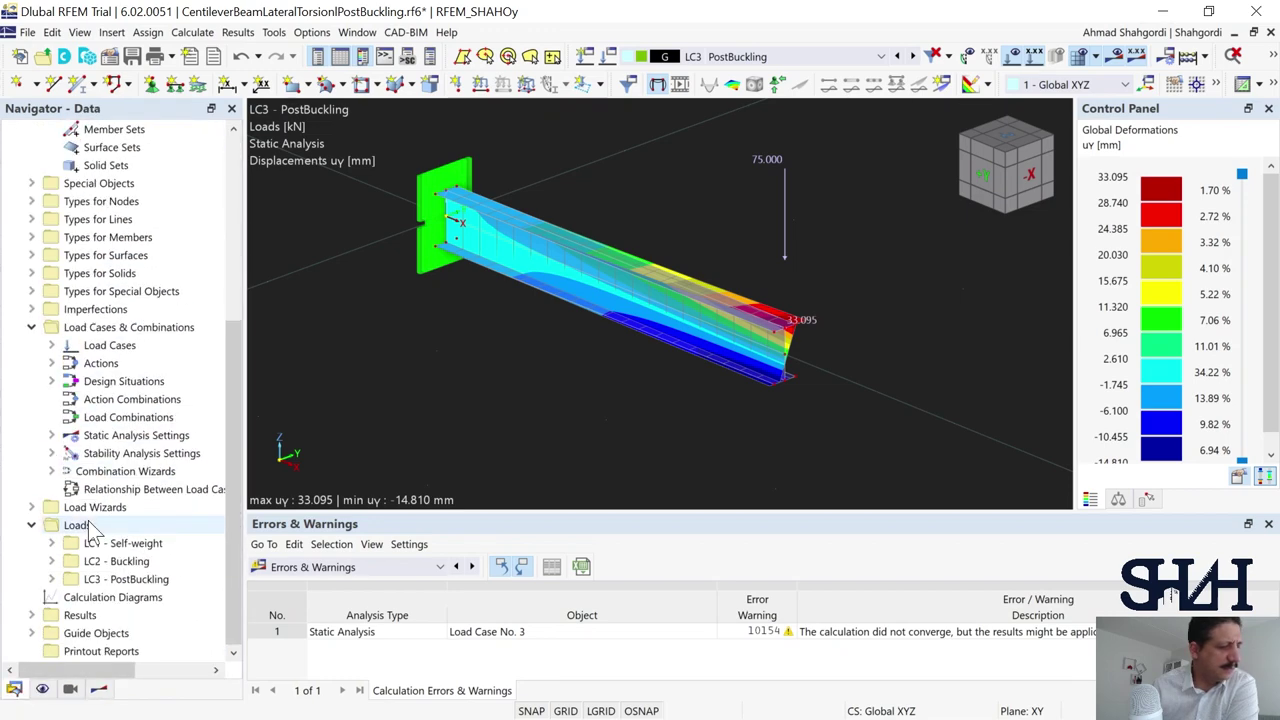
click(88, 600)
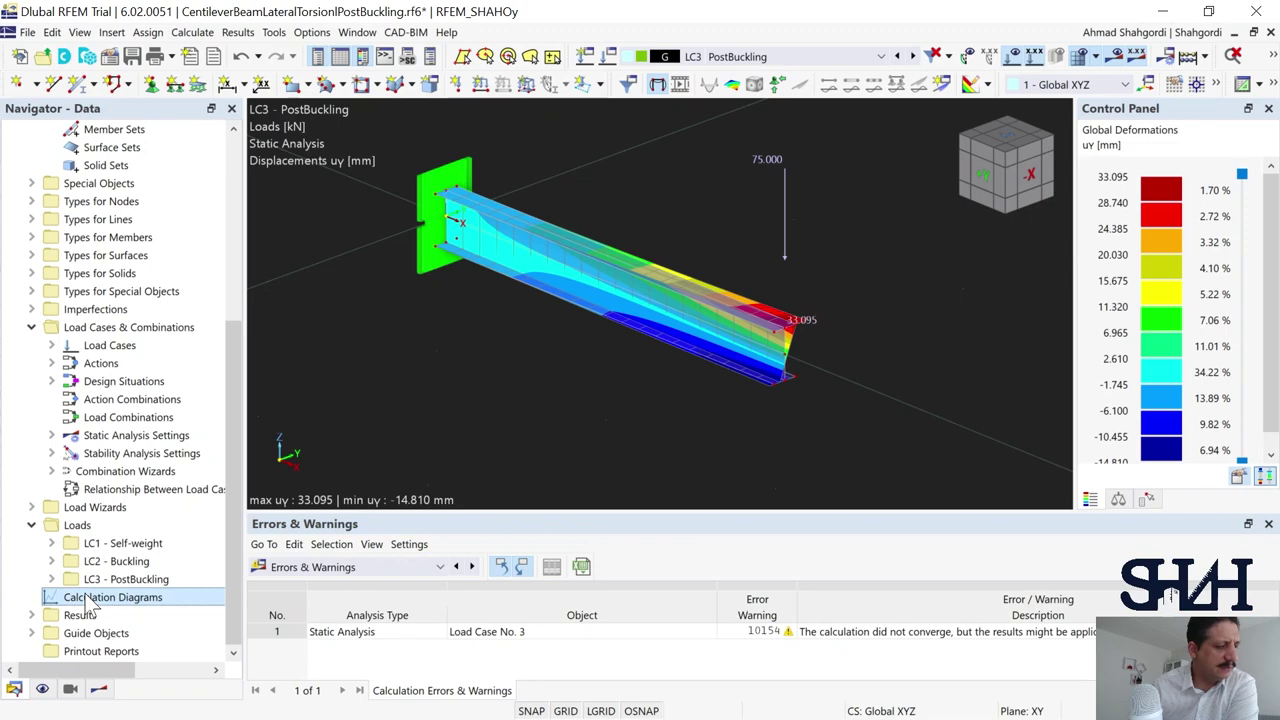
double_click(87, 601)
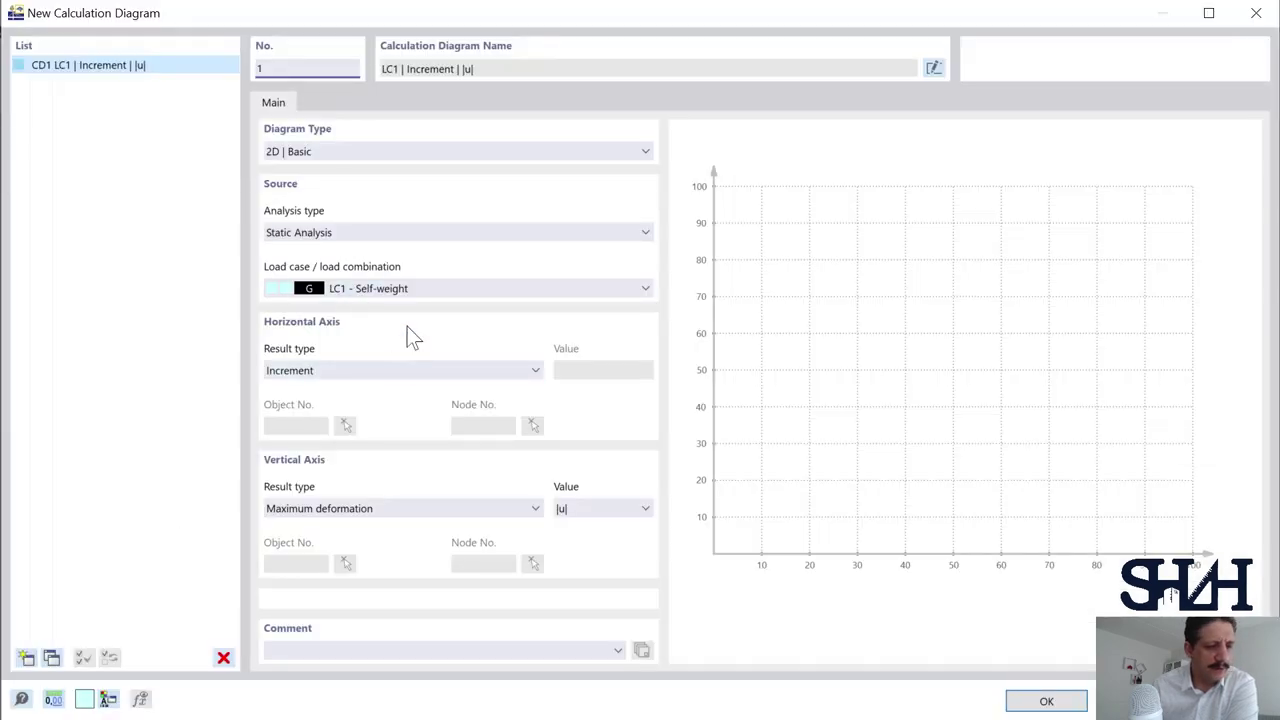
click(396, 382)
scroll(398, 400, up, 10)
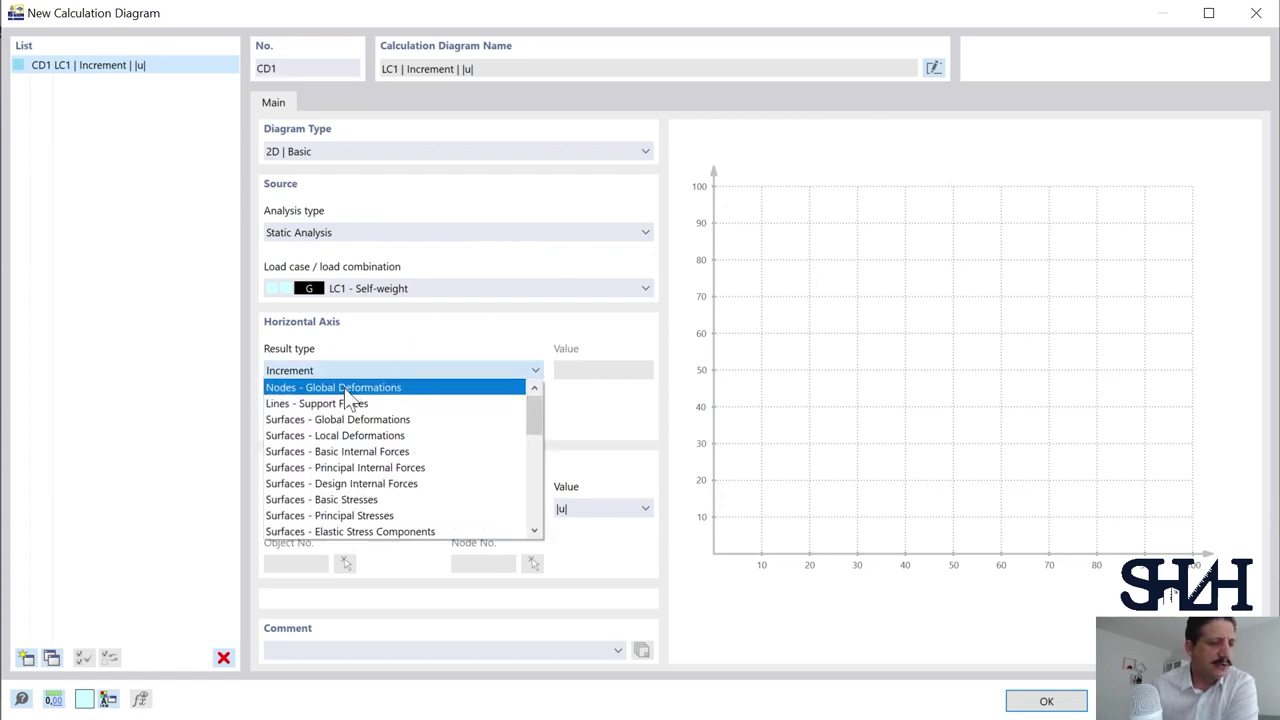
click(349, 389)
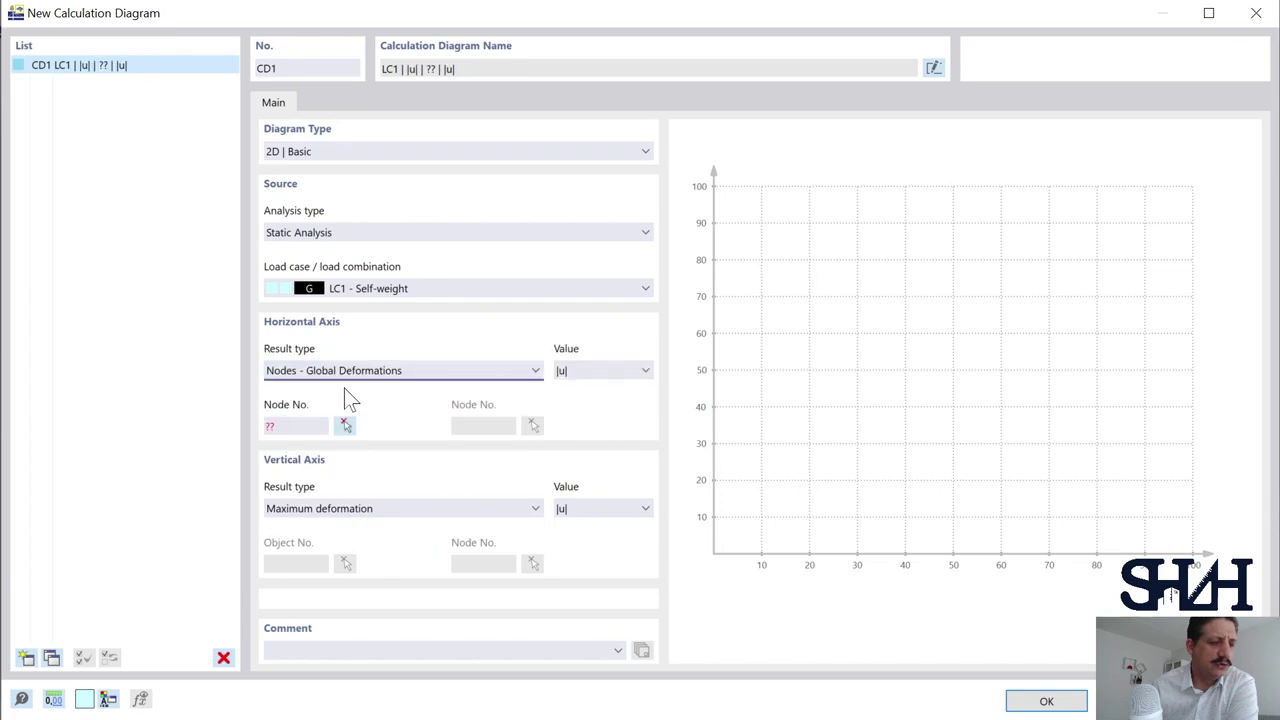
click(588, 372)
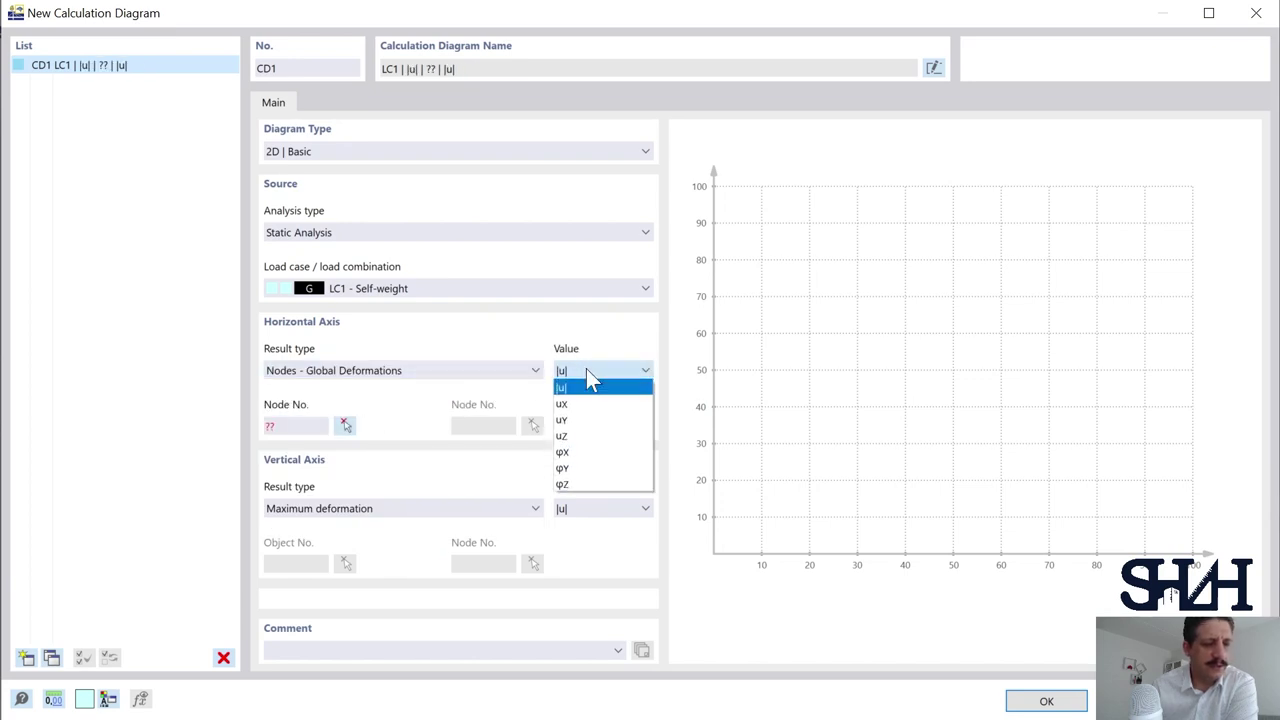
click(578, 420)
click(345, 426)
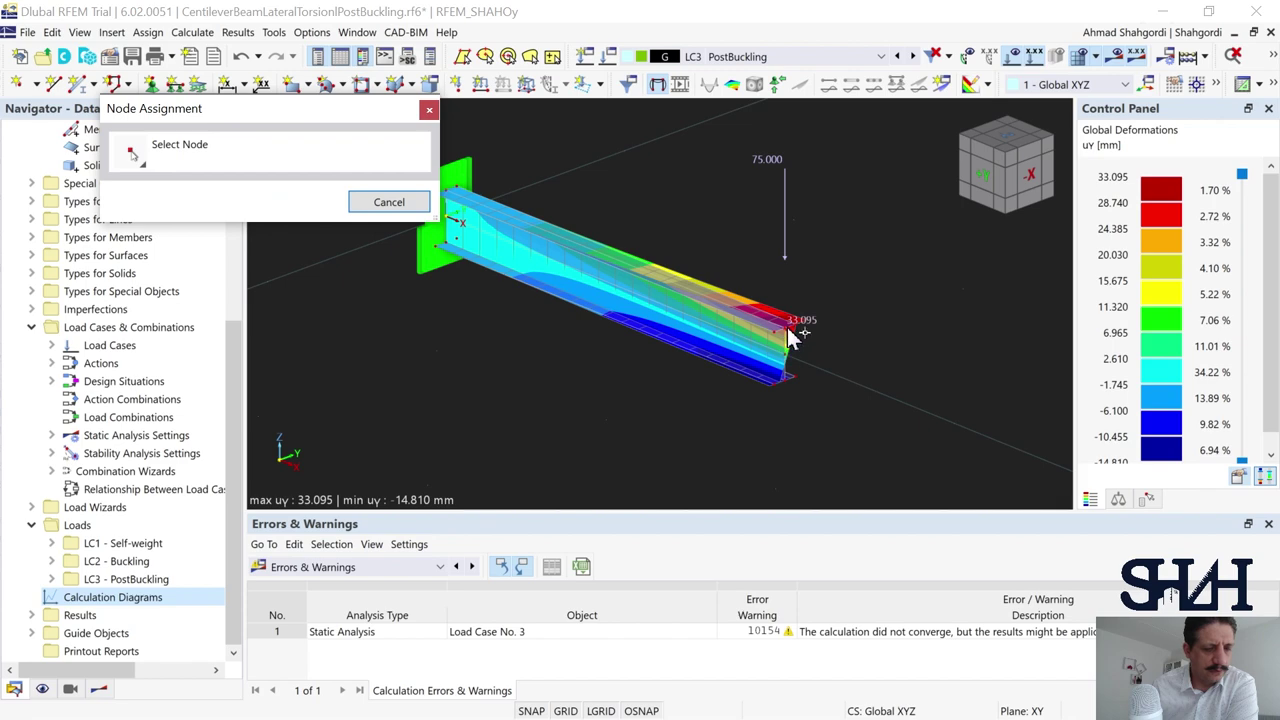
click(789, 334)
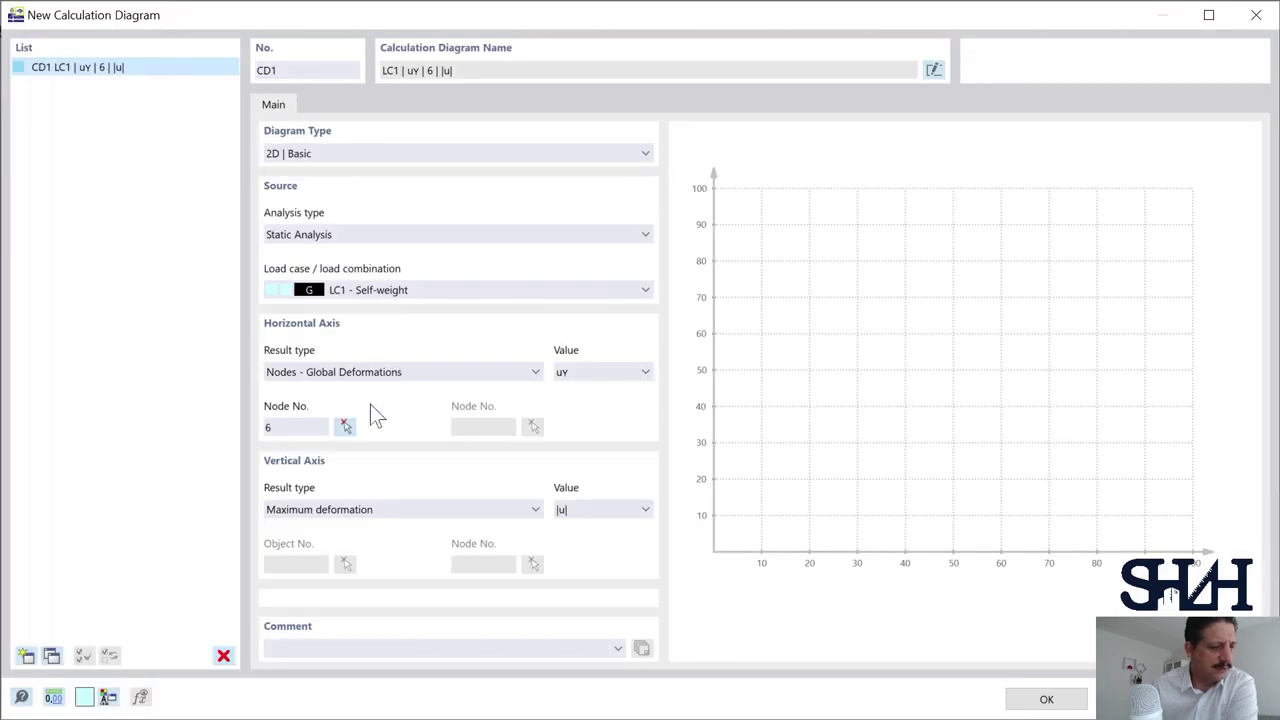
Put load increment on the vertical axis and use load case LC3 - PostBuckling
click(426, 509)
scroll(400, 580, down, 5)
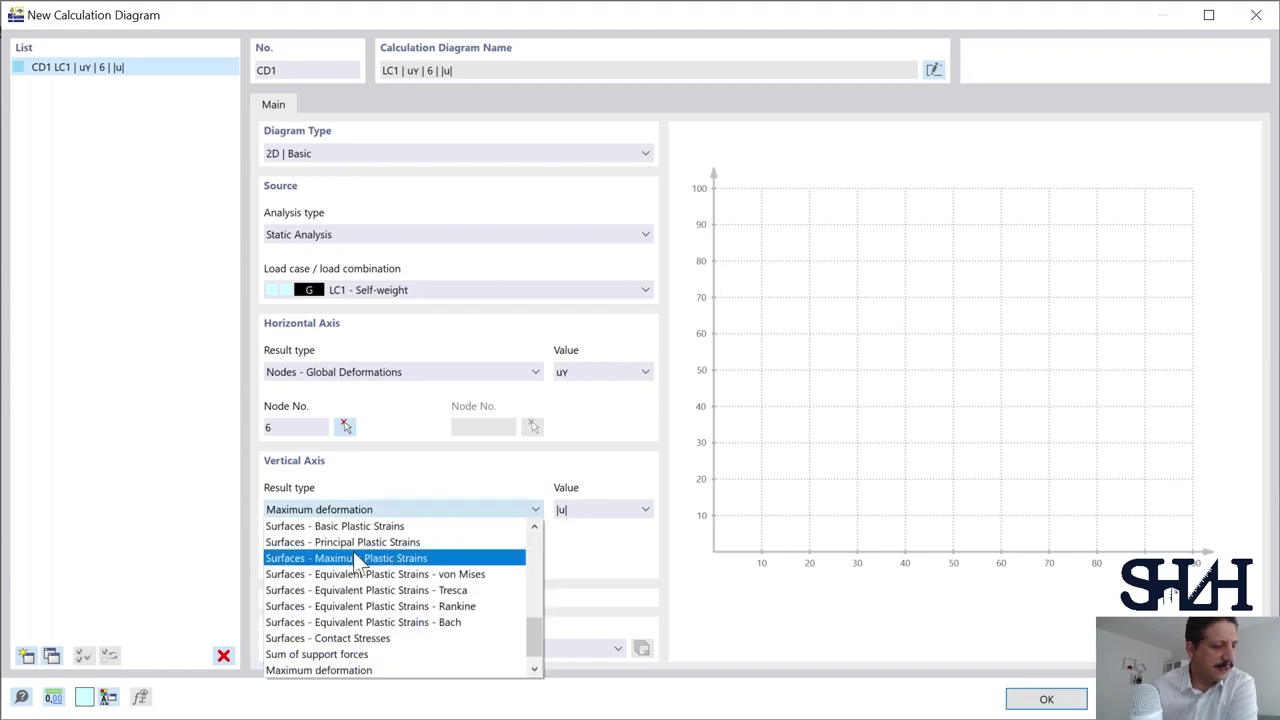
click(337, 670)
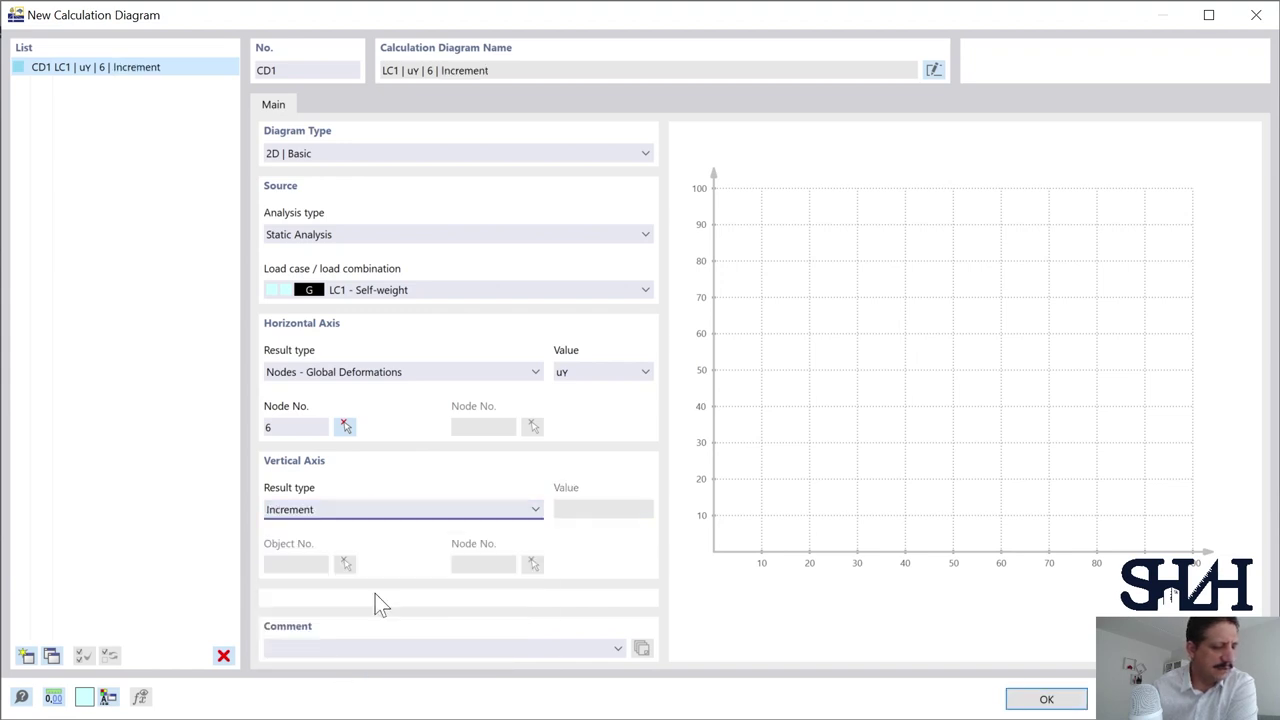
click(388, 292)
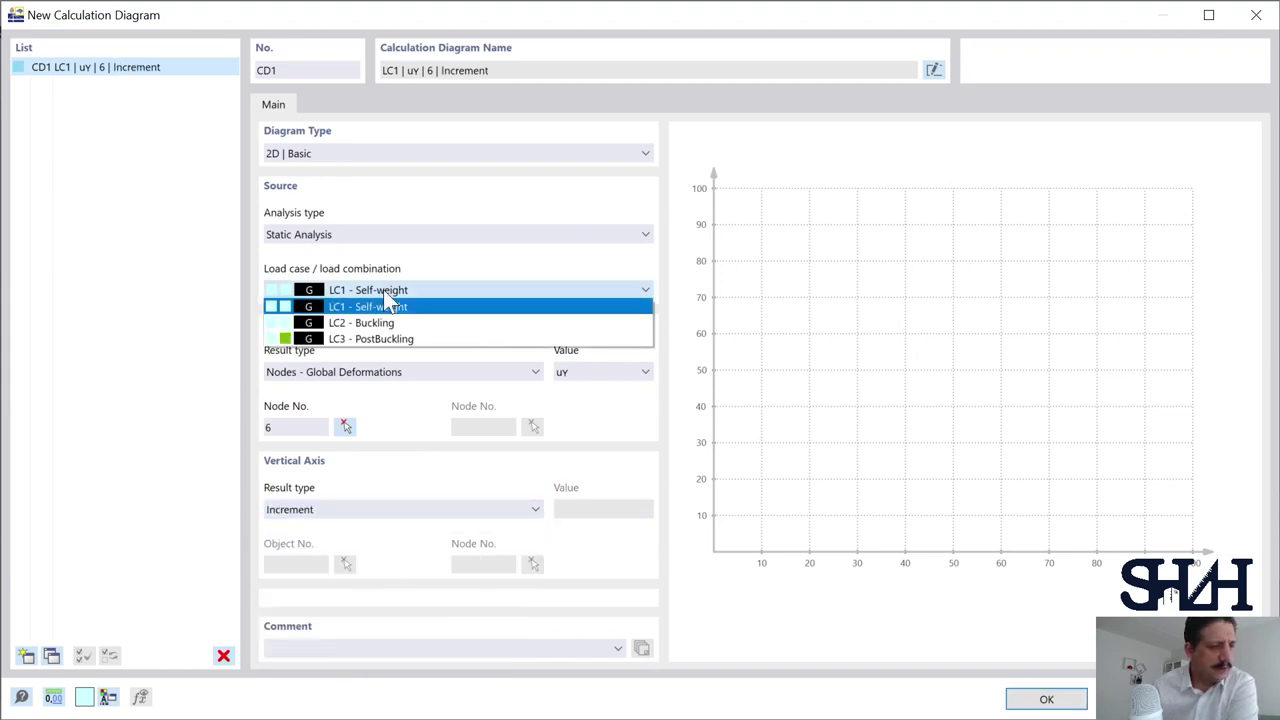
key(Escape)
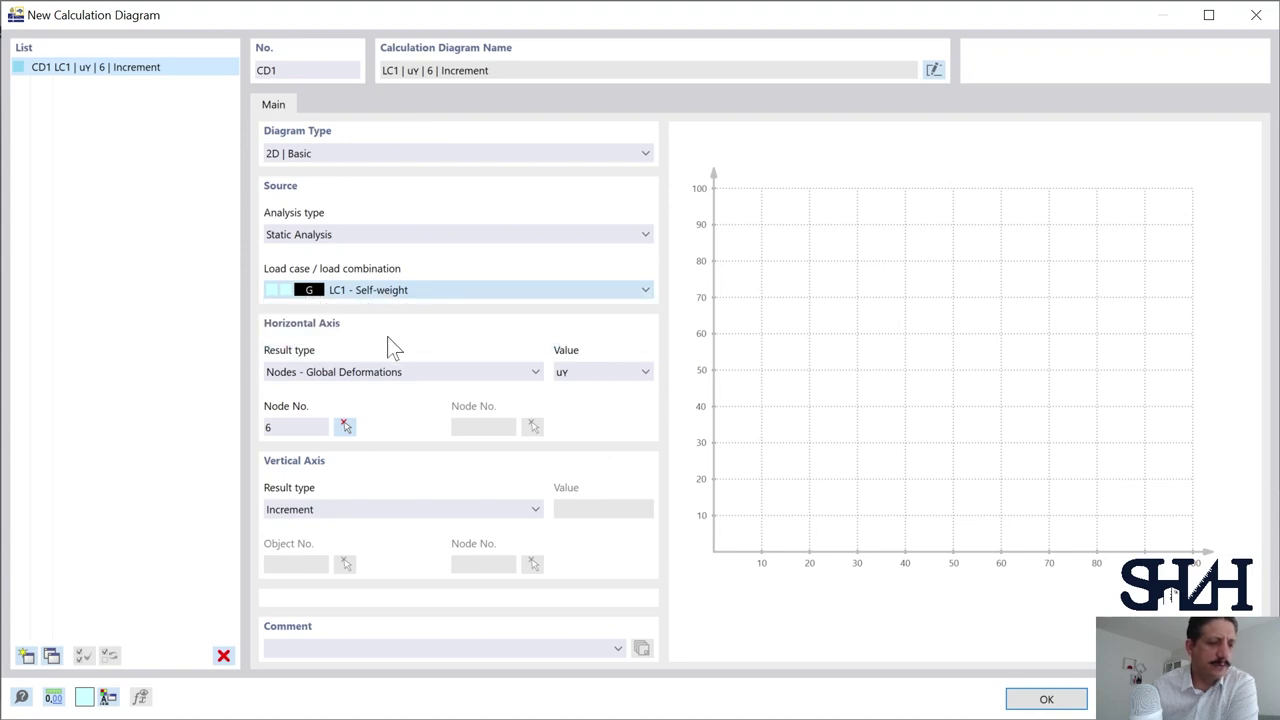
key(Down)
key(Down)
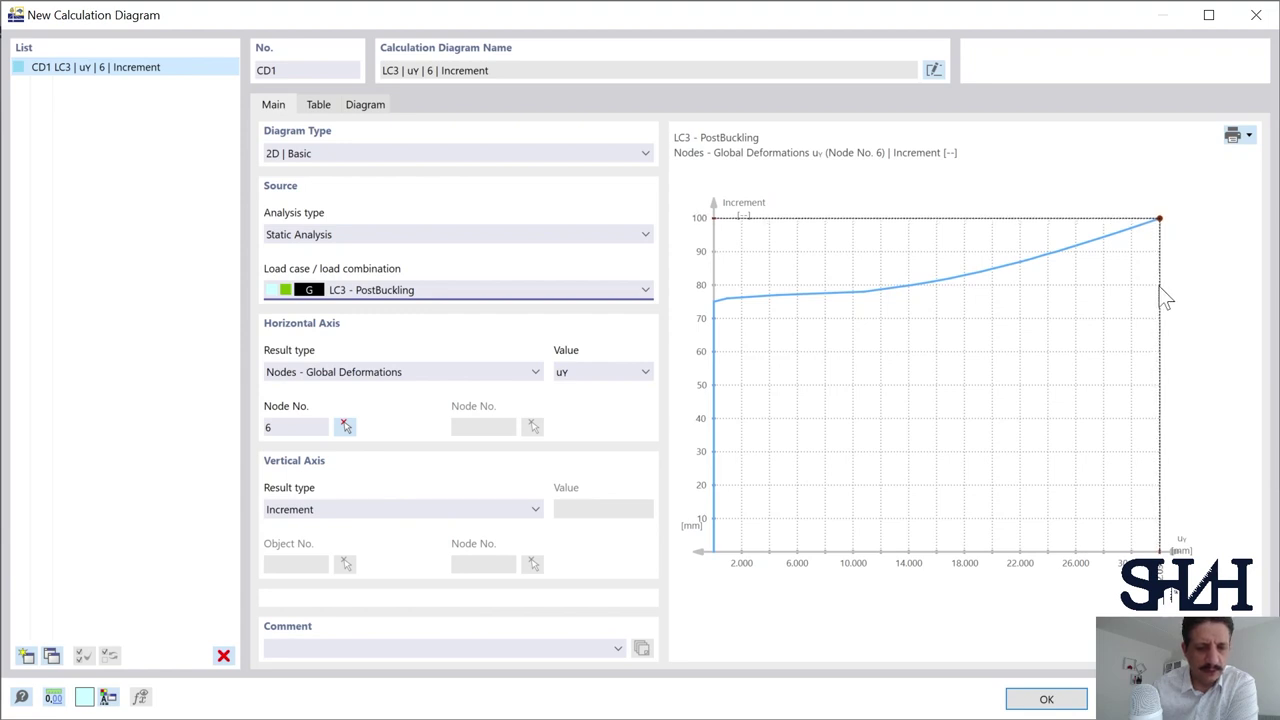
Adjust the horizontal deformation component, settling back on uY
click(615, 373)
click(611, 397)
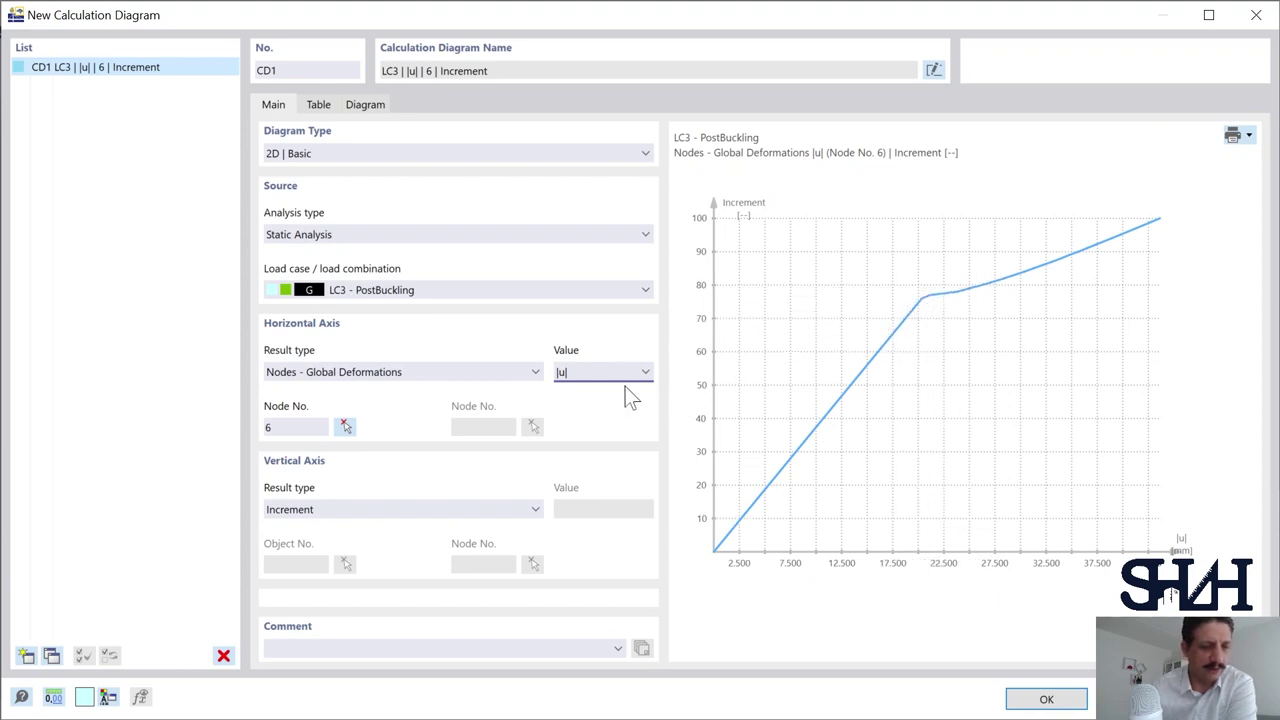
click(603, 371)
click(595, 390)
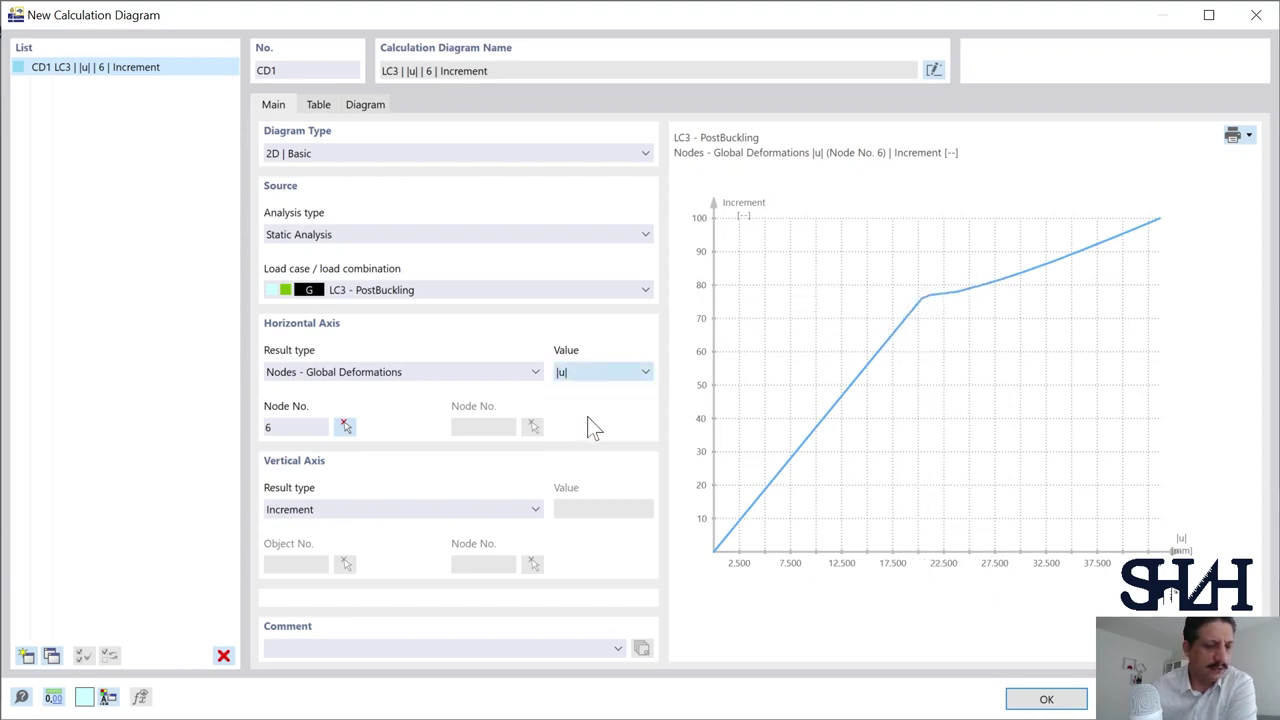
key(Down)
key(Down)
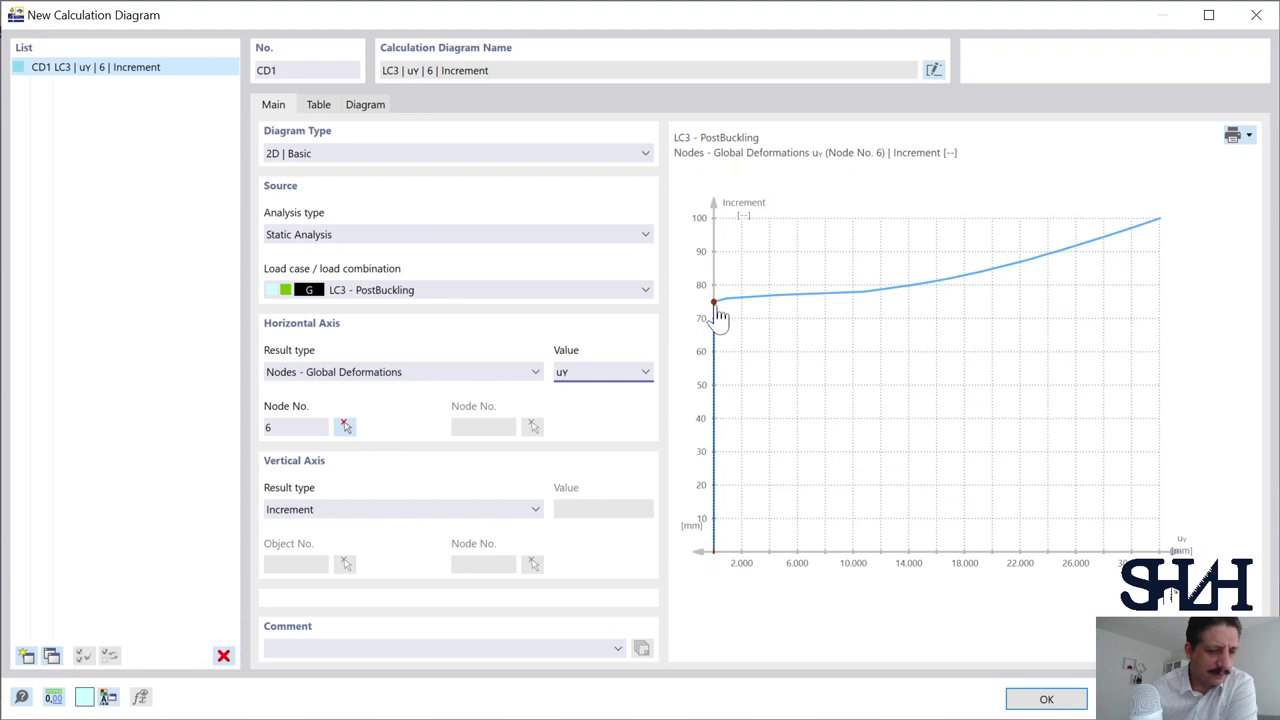
mouse_move(716, 312)
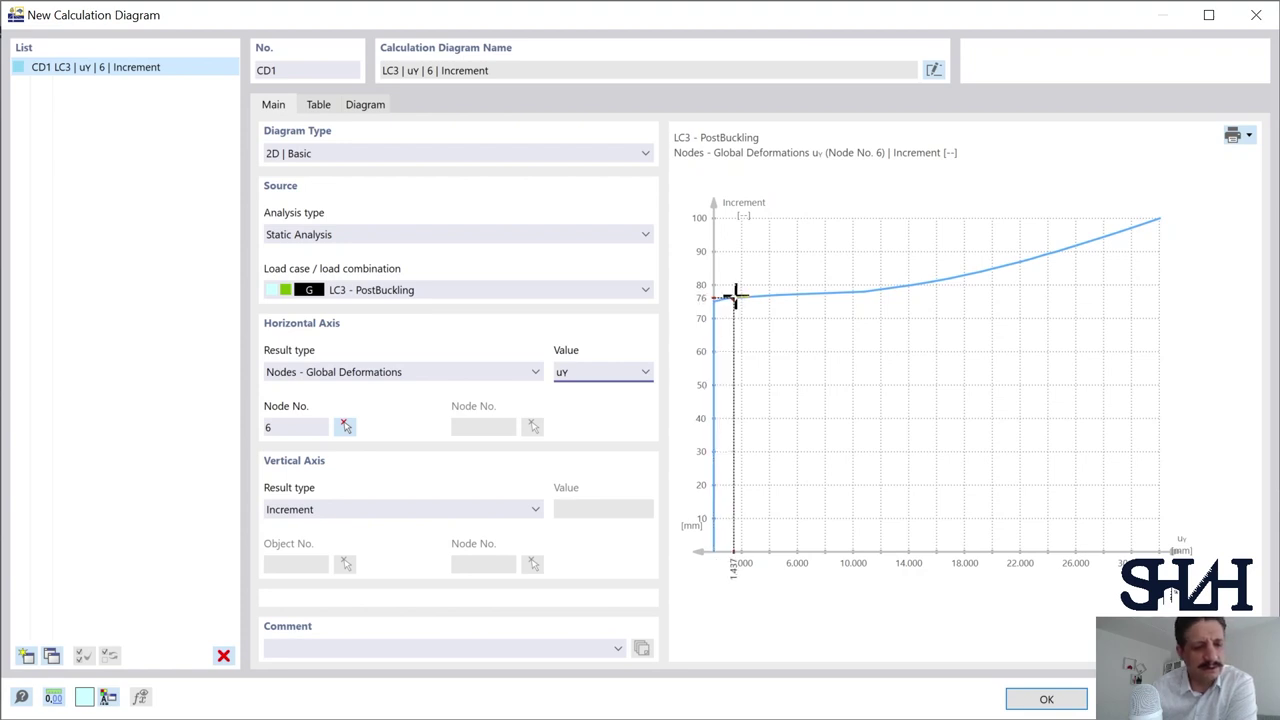
Scroll the CD1 increment table down to increment 95, then show the diagram full width
click(318, 105)
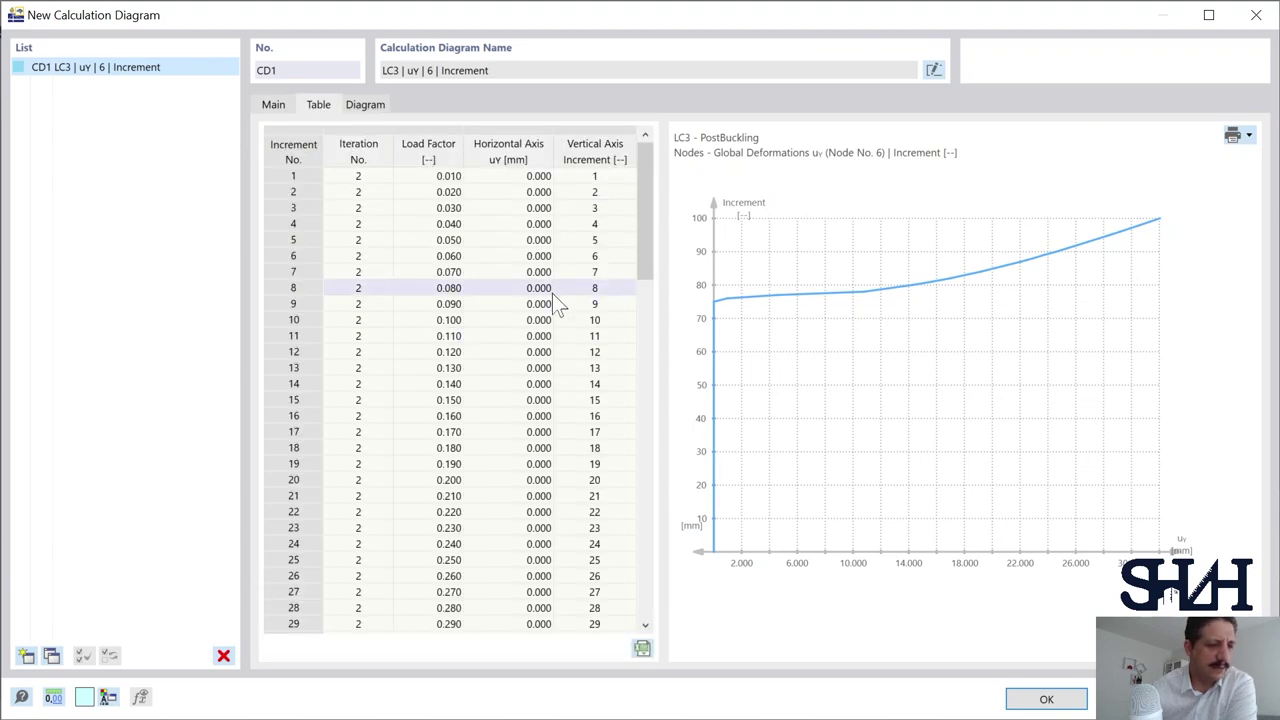
scroll(366, 290, down, 9)
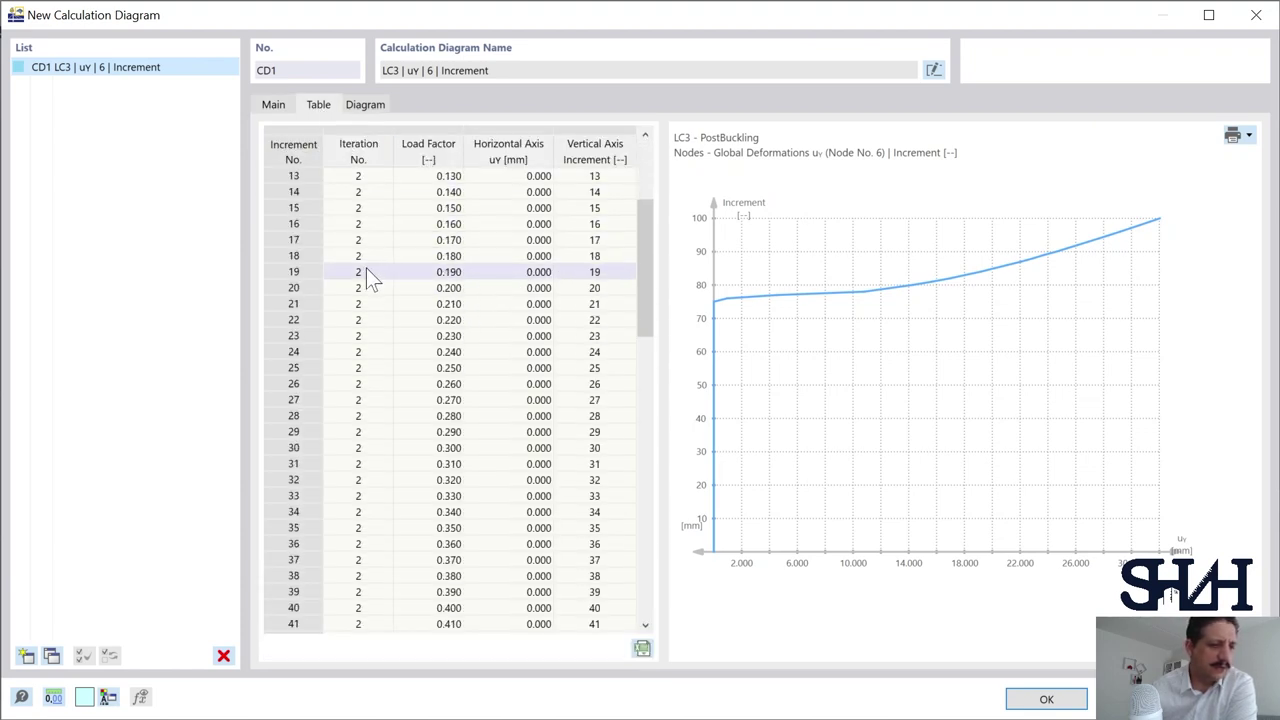
scroll(366, 312, down, 15)
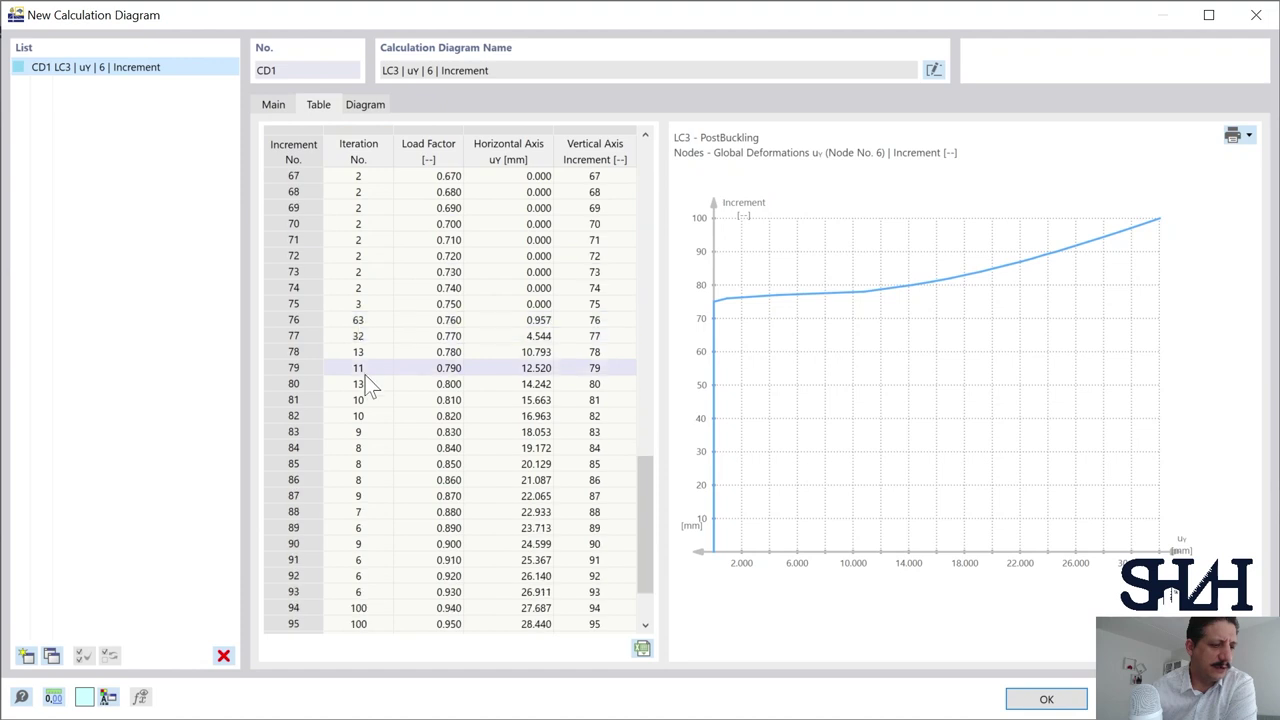
click(307, 546)
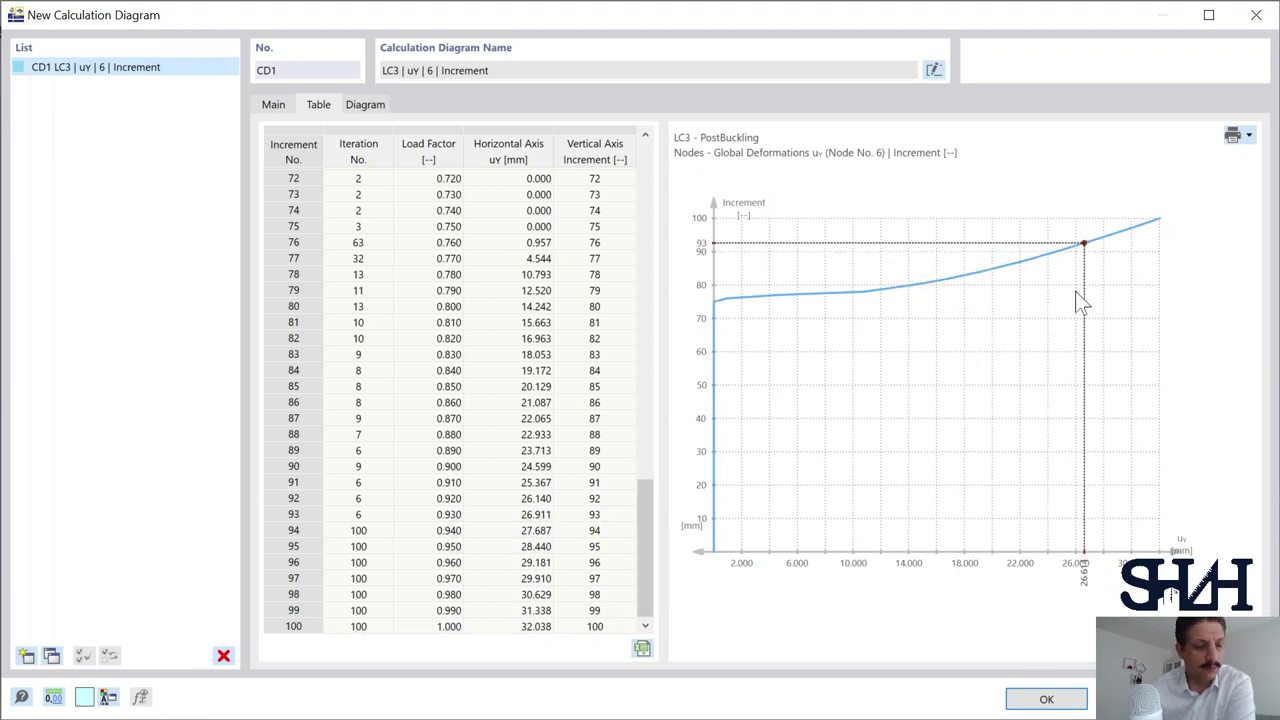
click(365, 104)
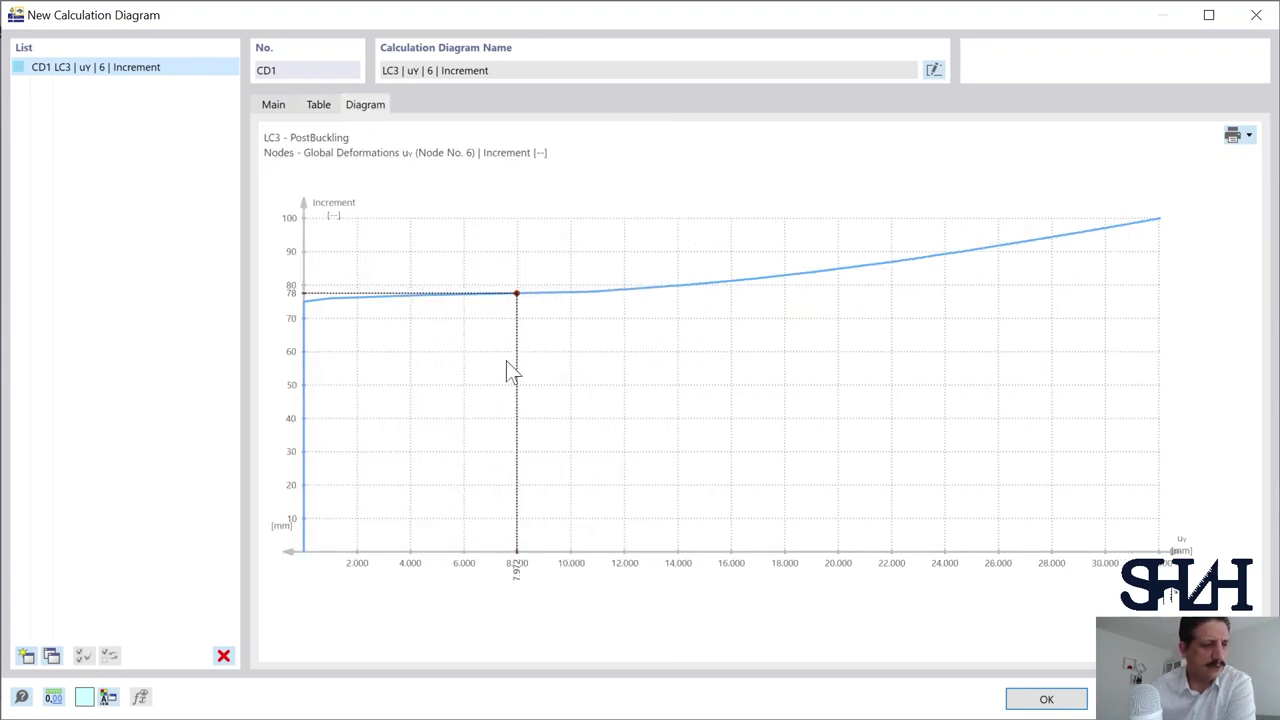
Reopen CD1's Main settings, keep Nodes - Global Deformations, and read increment 77 at uY ≈ 4.741 mm
click(273, 105)
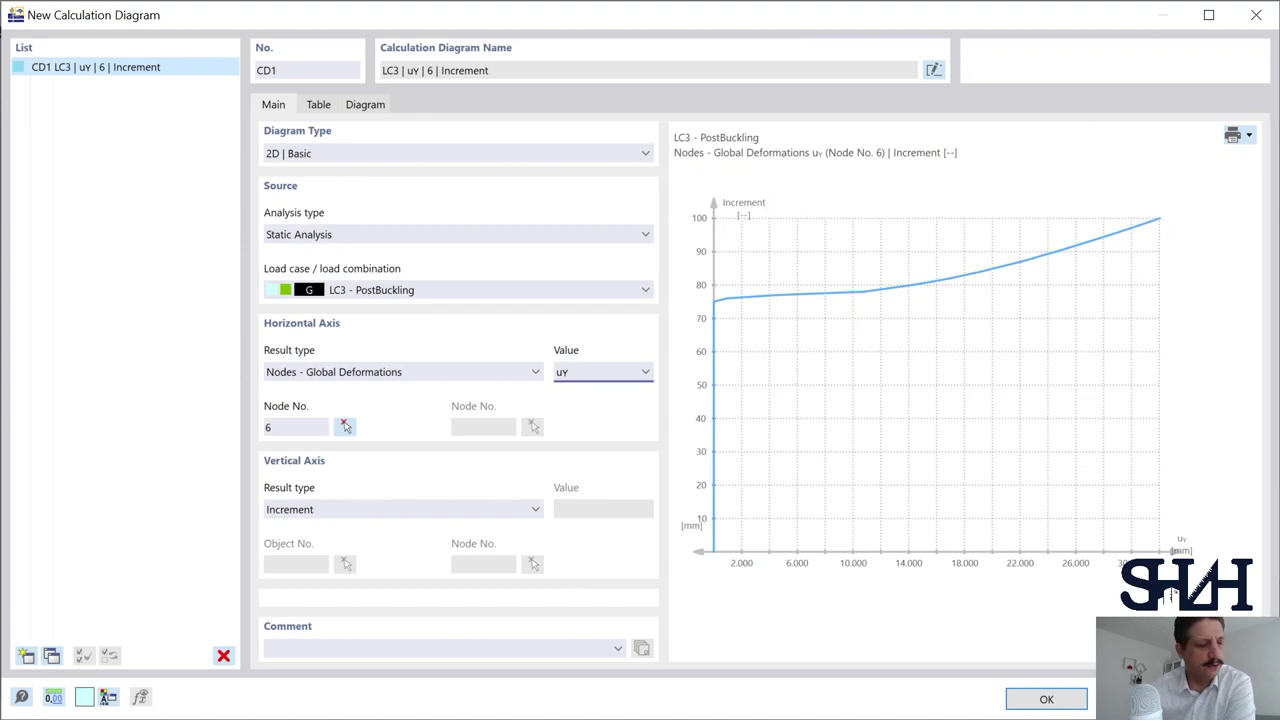
click(352, 378)
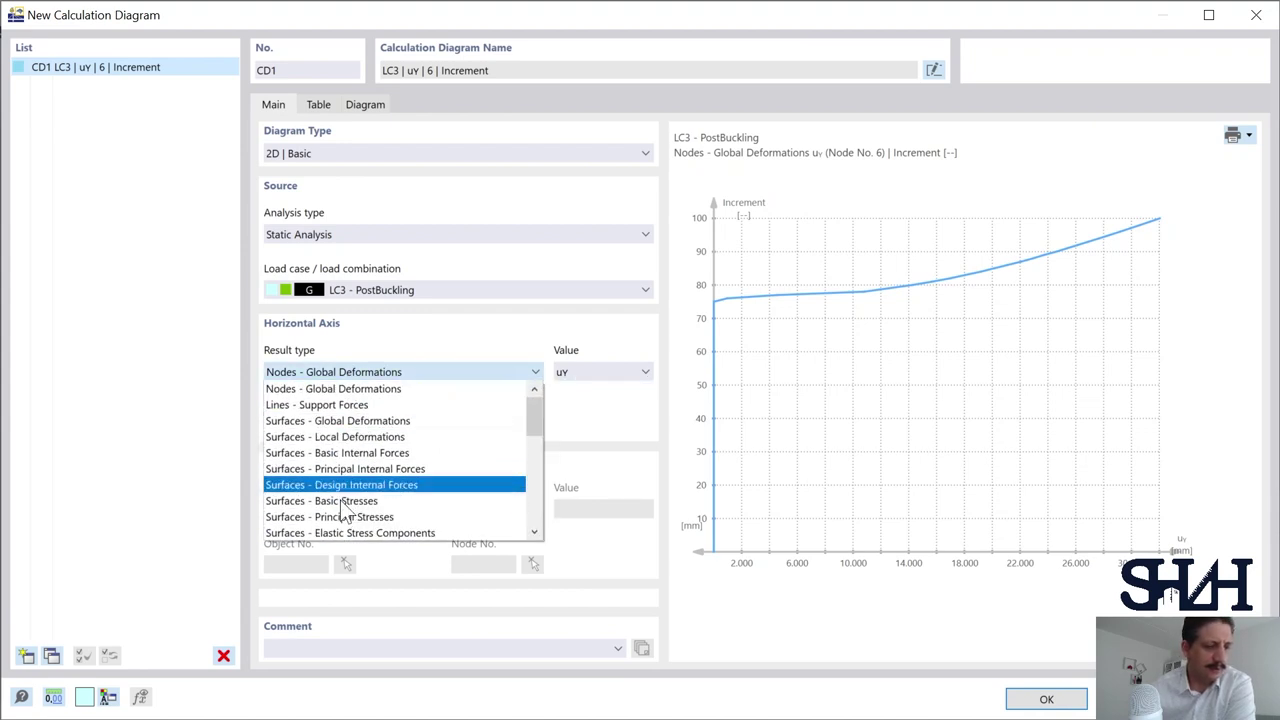
click(337, 386)
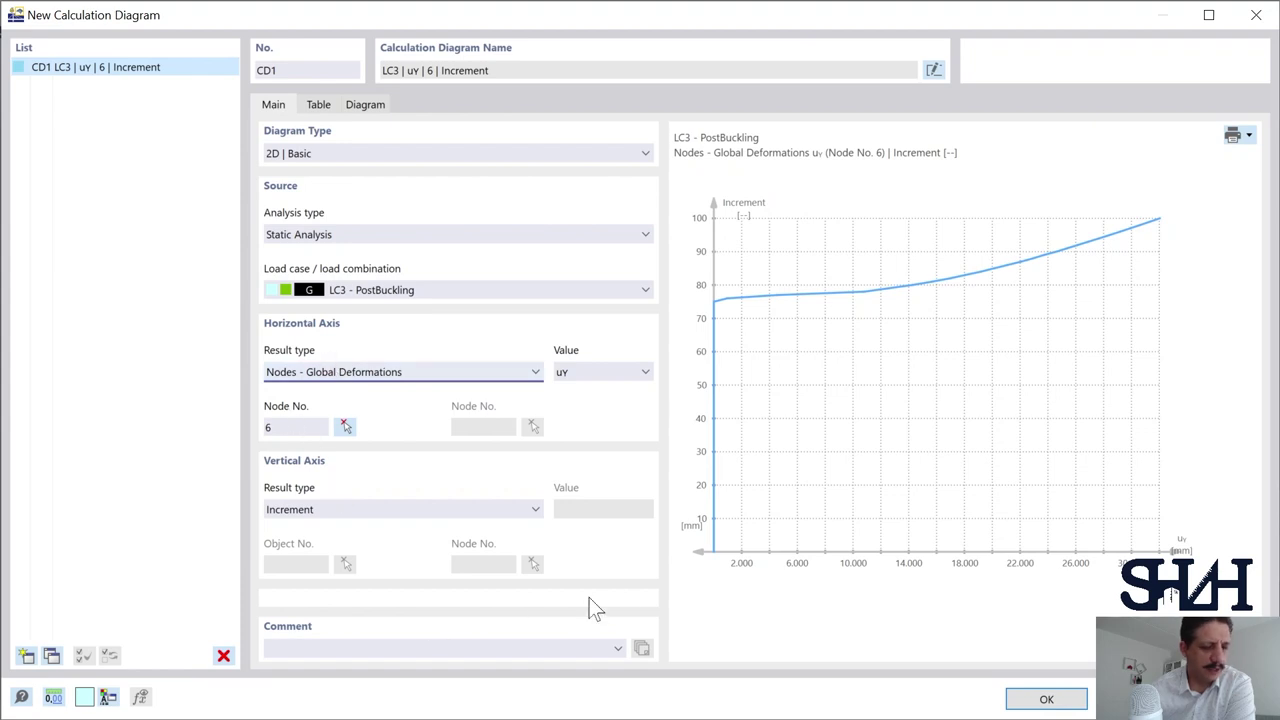
mouse_move(785, 321)
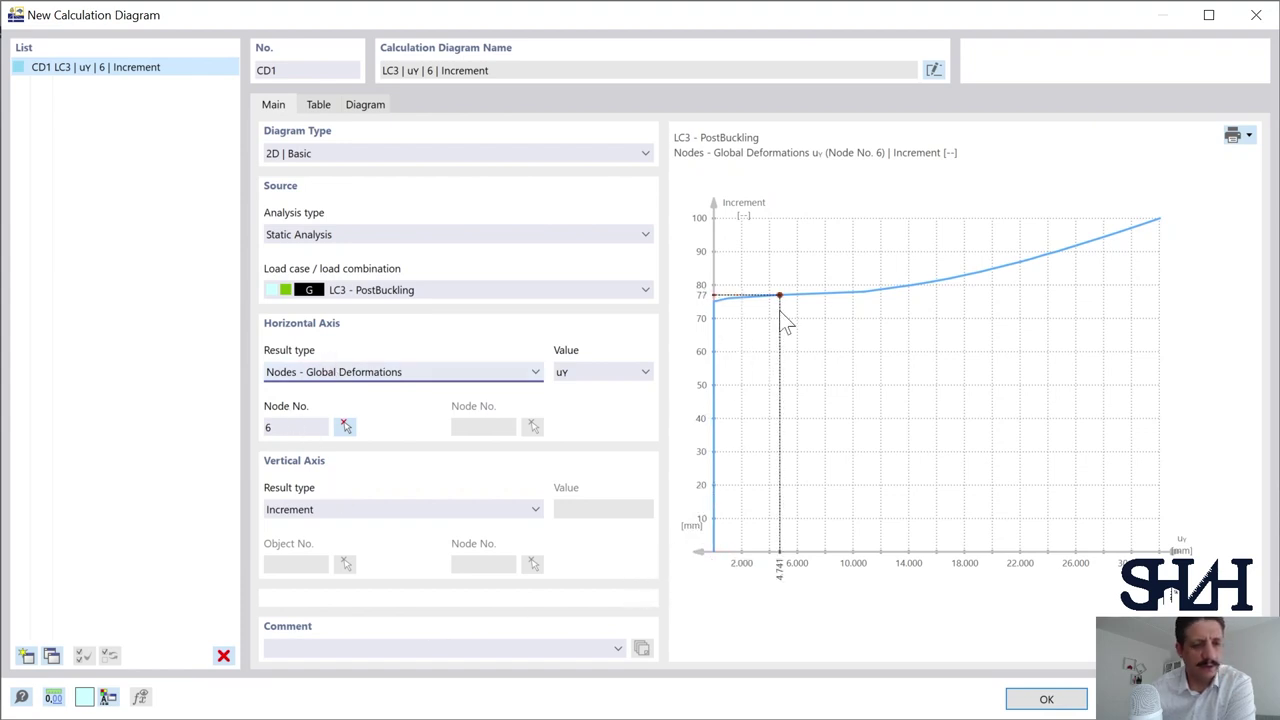